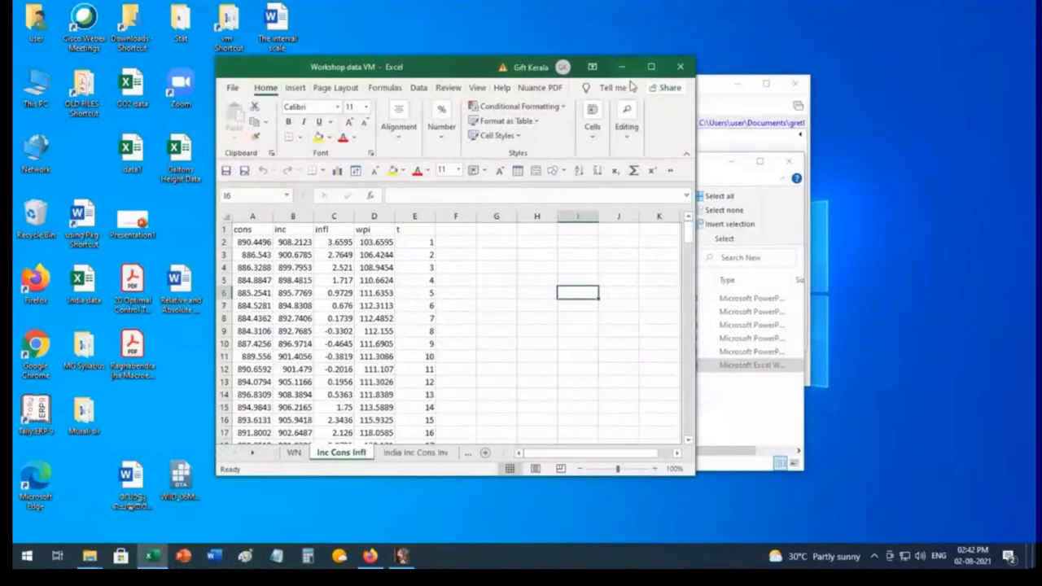
Step: Minimize the Workshop data VM workbook and the New folder window, and reposition the gretl window on the desktop
{"action": "left_click", "coordinate": [624, 69]}
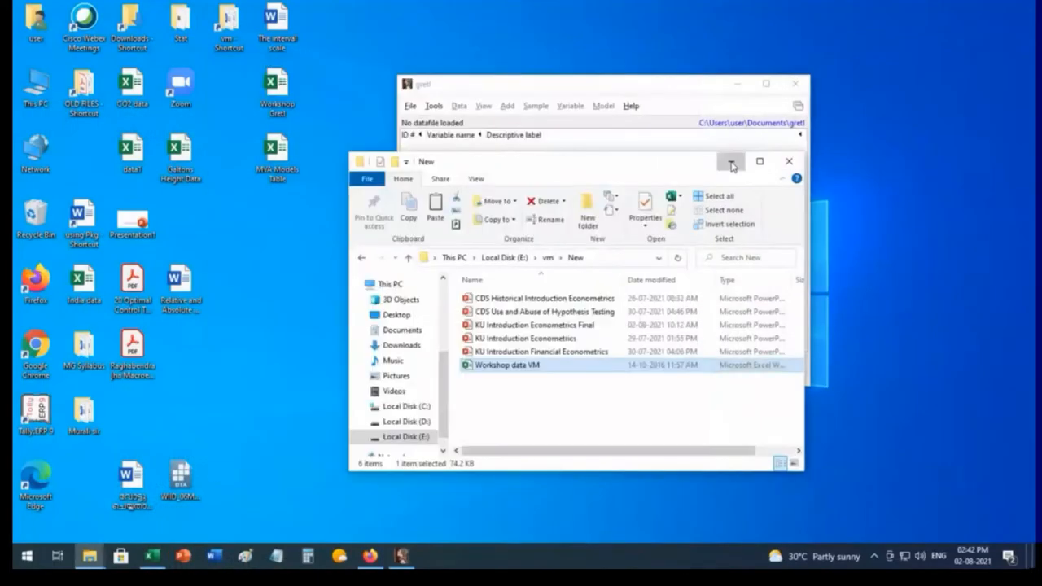
{"action": "left_click", "coordinate": [732, 164]}
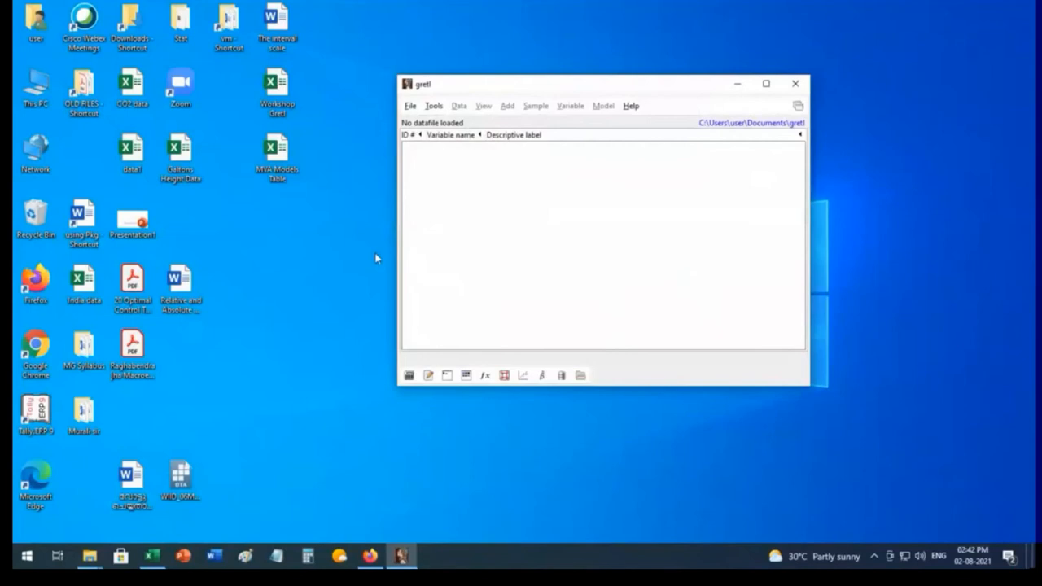
{"action": "left_click_drag", "start_coordinate": [521, 95], "coordinate": [461, 93]}
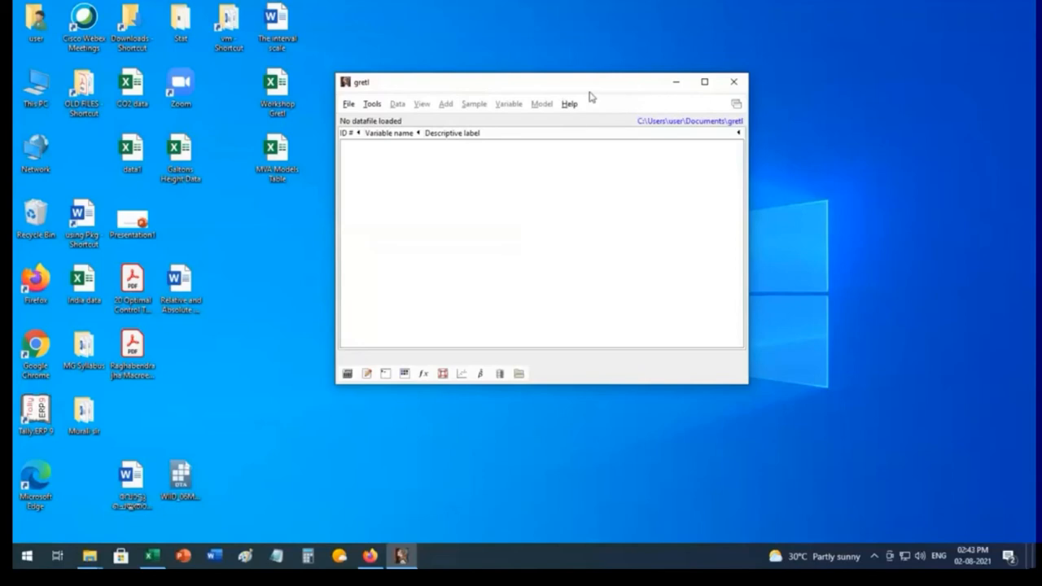
Step: Open the gretl User's guide PDF from the program's help resources and minimize it after viewing its cover
{"action": "left_click", "coordinate": [569, 106]}
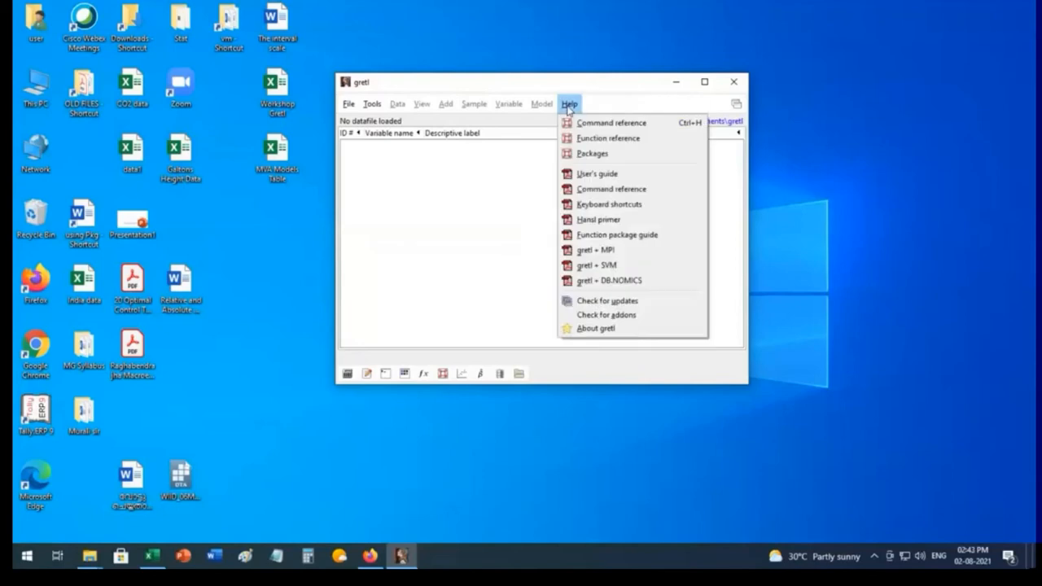
{"action": "left_click", "coordinate": [616, 175]}
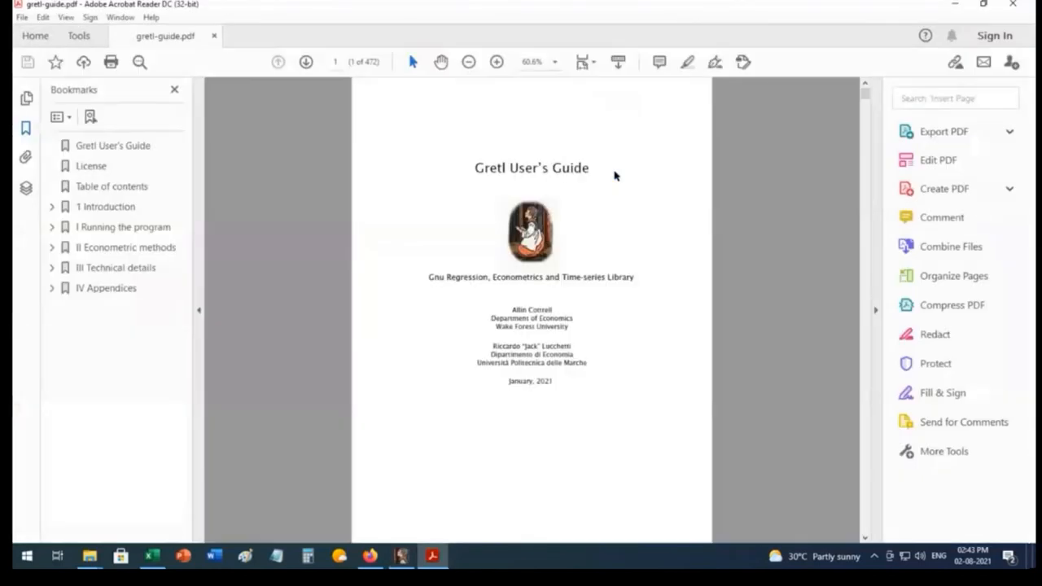
{"action": "left_click", "coordinate": [957, 7]}
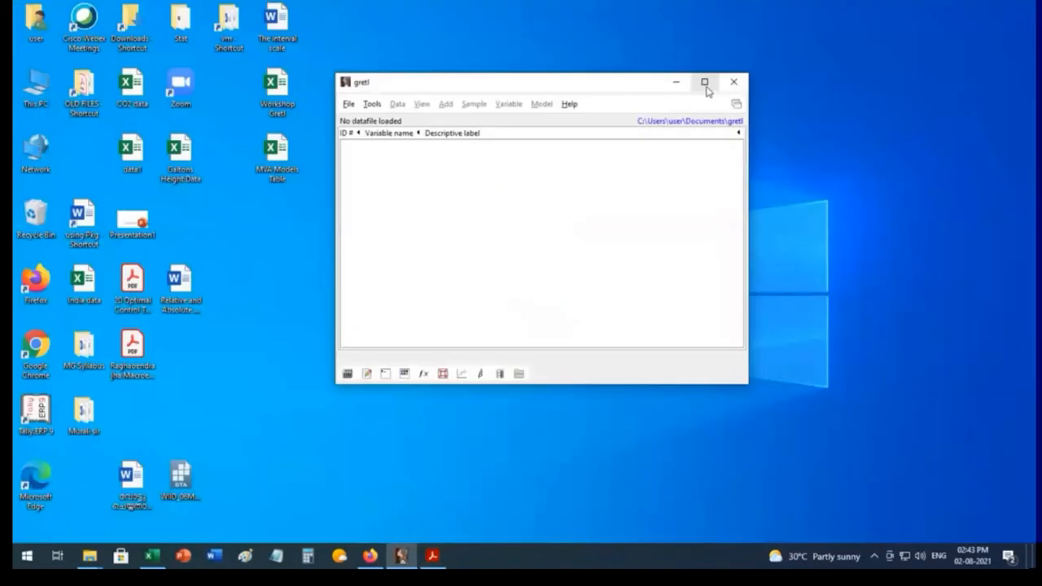
{"action": "left_click", "coordinate": [705, 83]}
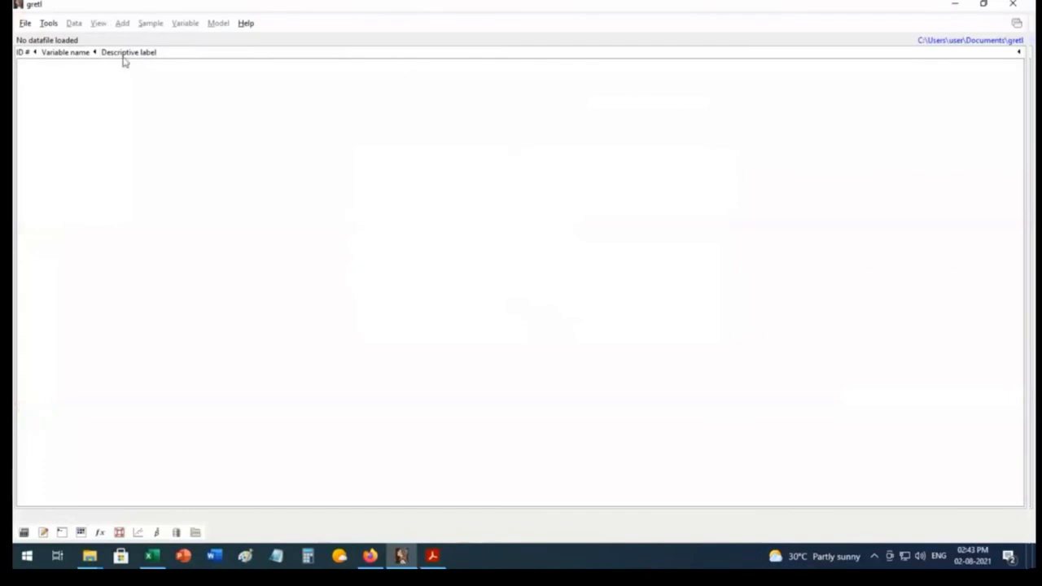
{"action": "left_click", "coordinate": [984, 6]}
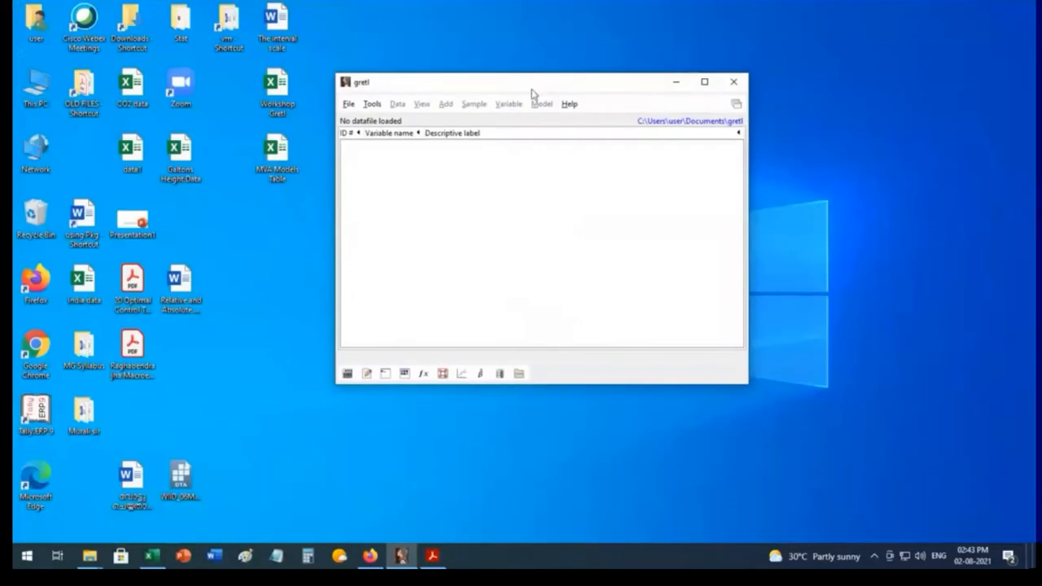
{"action": "left_click_drag", "start_coordinate": [531, 90], "coordinate": [543, 82]}
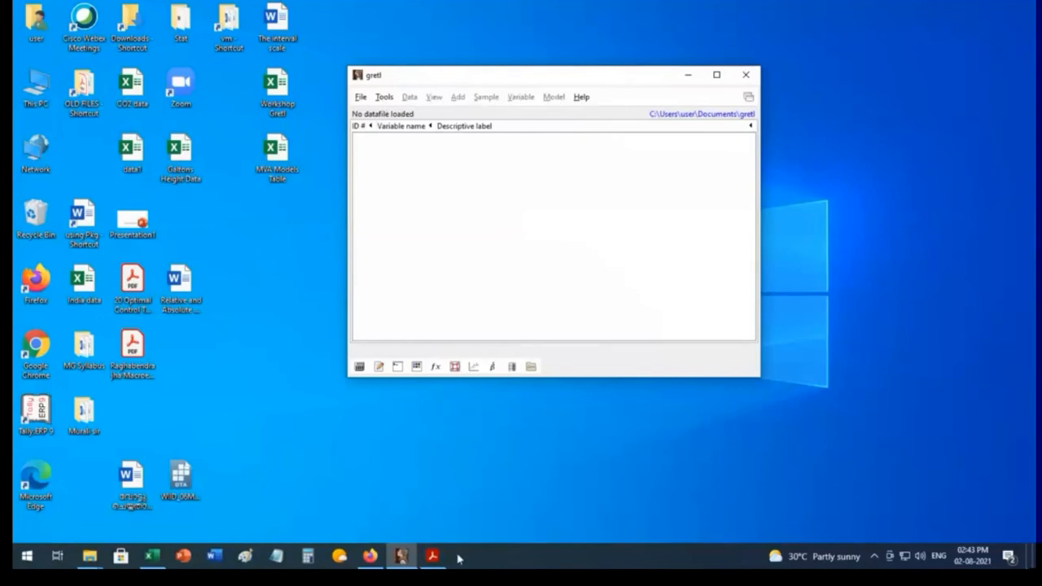
Step: Bring back the gretl User's Guide, enlarge it to 100%, skim through its chapters and minimize it
{"action": "left_click", "coordinate": [433, 556]}
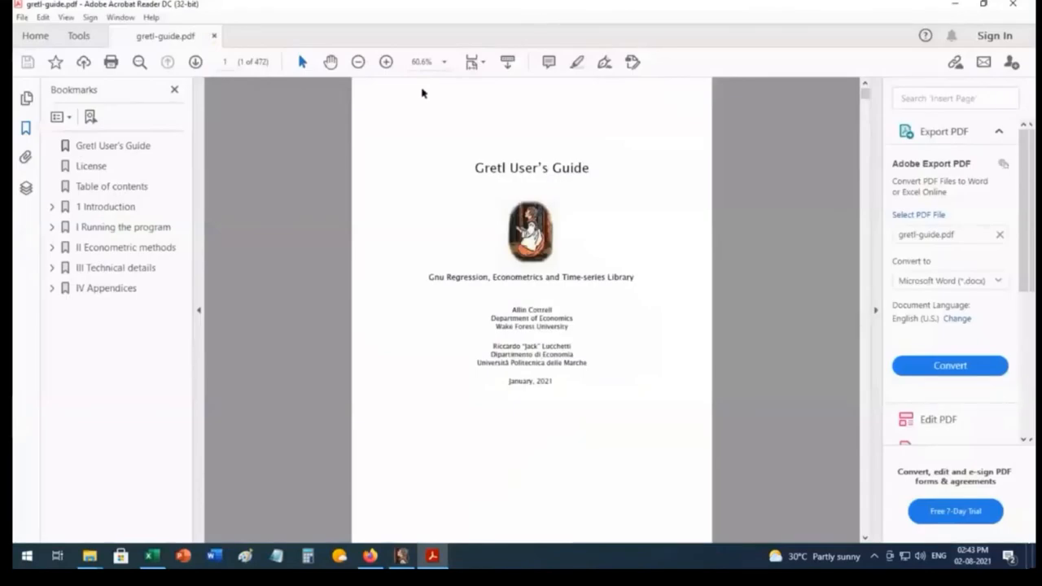
{"action": "left_click", "coordinate": [386, 62]}
{"action": "left_click", "coordinate": [386, 62]}
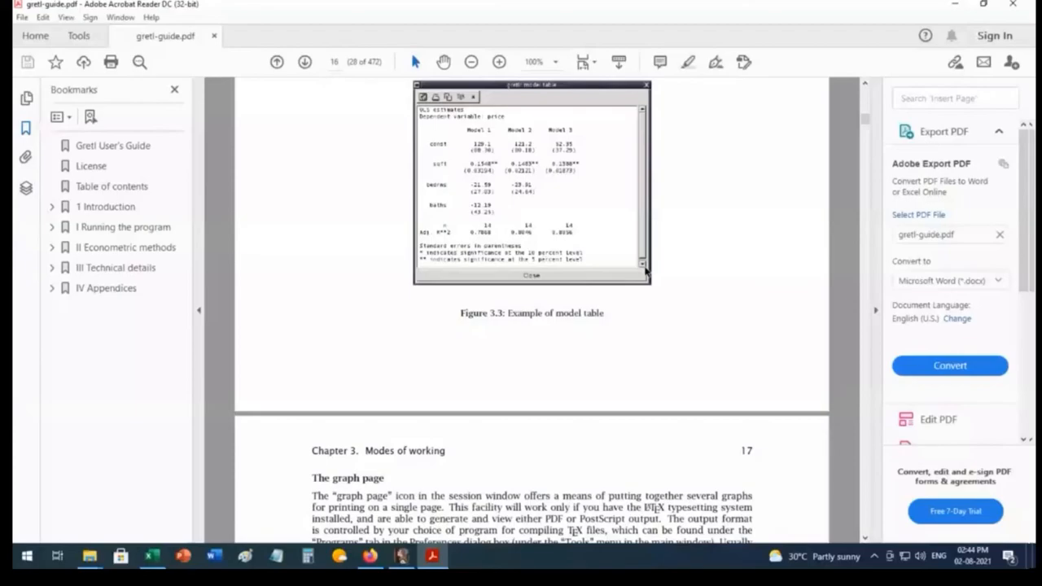
{"action": "scroll", "coordinate": [646, 271], "scroll_direction": "down", "scroll_amount": 6}
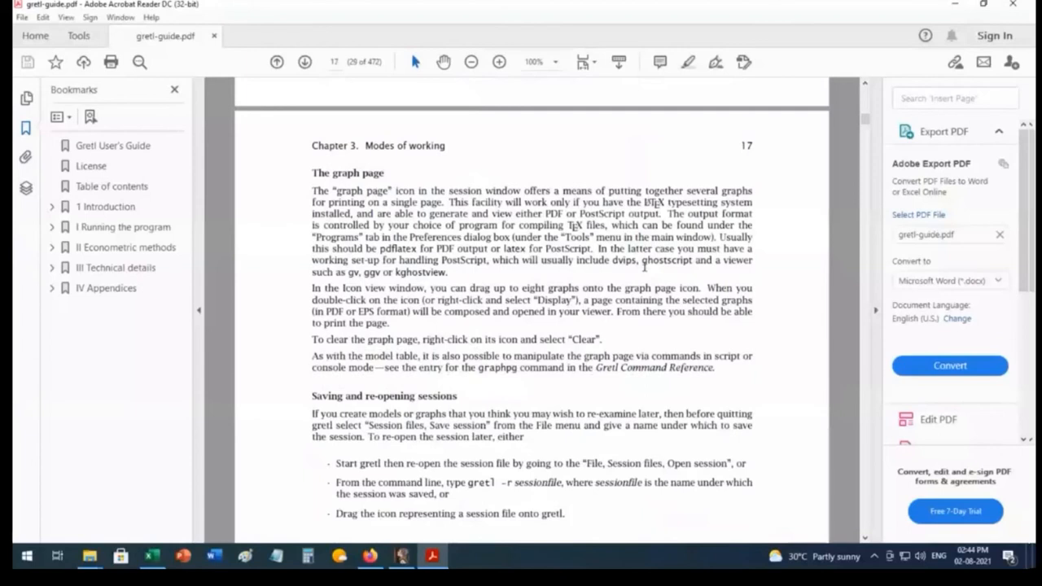
{"action": "scroll", "coordinate": [644, 267], "scroll_direction": "down", "scroll_amount": 10}
{"action": "left_click", "coordinate": [957, 5]}
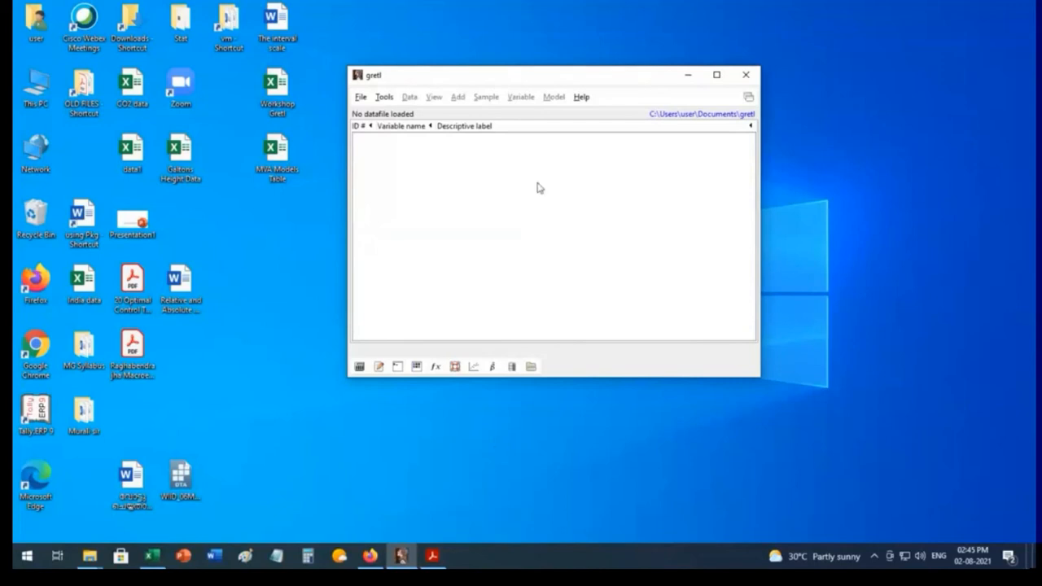
Step: Open gretl's help page on function packages and display the packages available on the server in a taller list window
{"action": "left_click", "coordinate": [582, 99]}
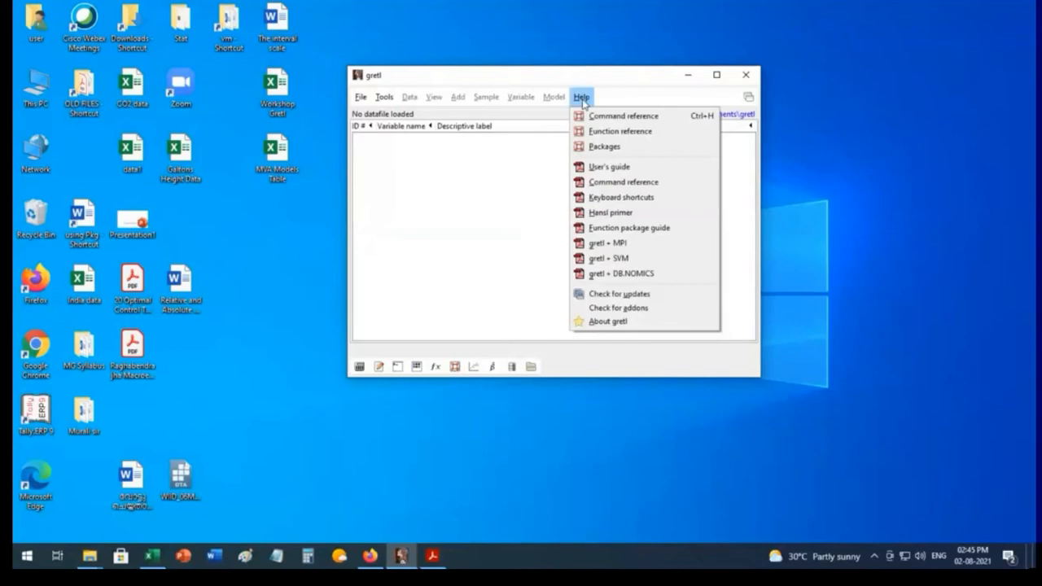
{"action": "left_click", "coordinate": [623, 151]}
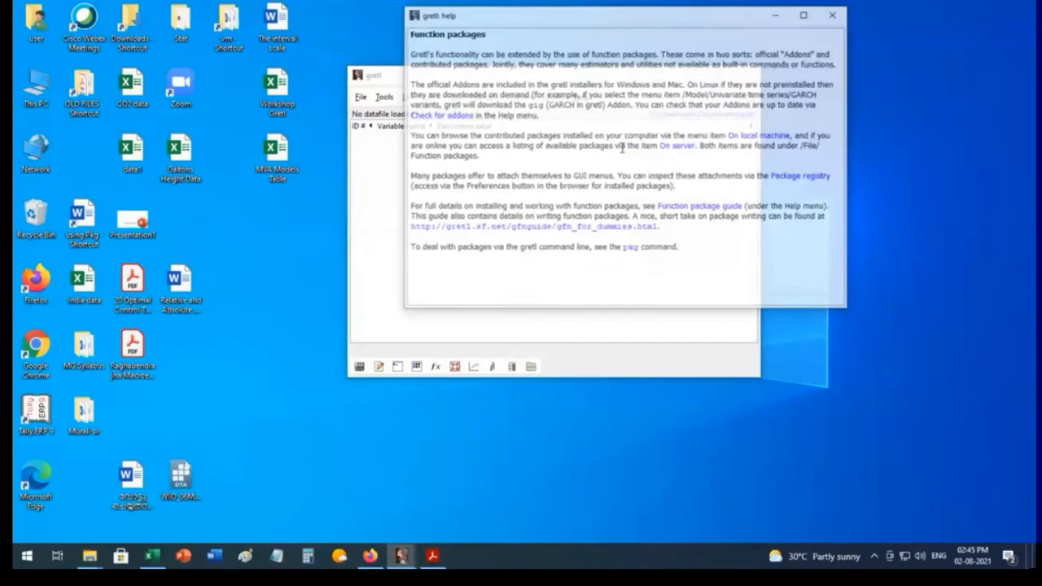
{"action": "left_click_drag", "start_coordinate": [651, 16], "coordinate": [627, 80]}
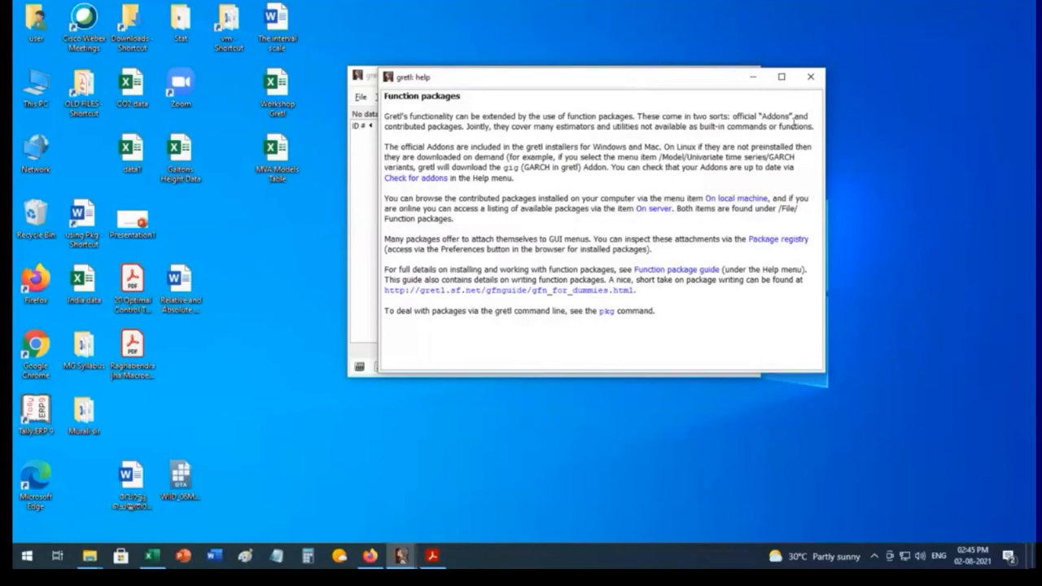
{"action": "left_click", "coordinate": [651, 212]}
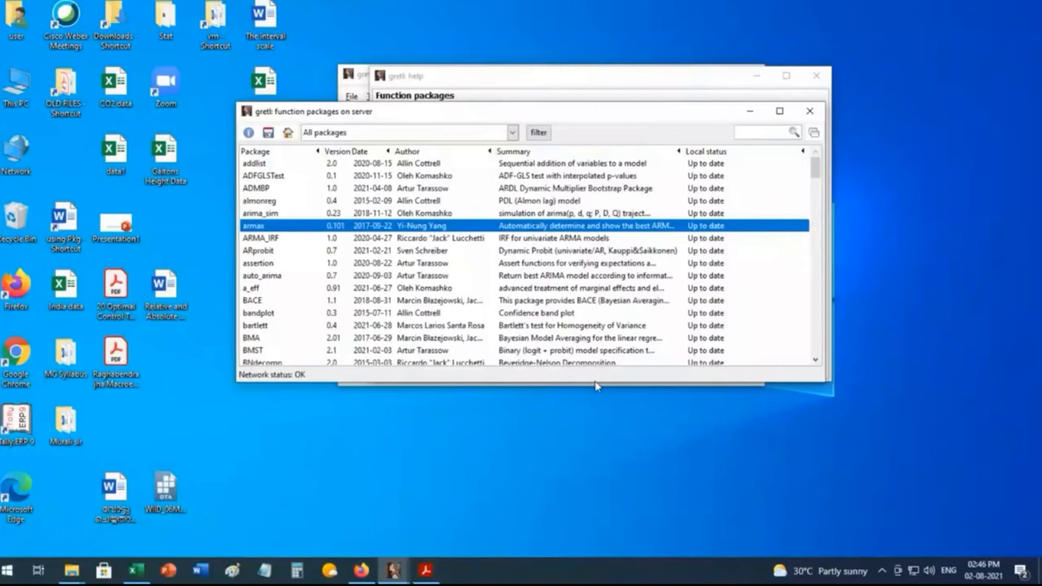
{"action": "left_click_drag", "start_coordinate": [586, 385], "coordinate": [586, 479]}
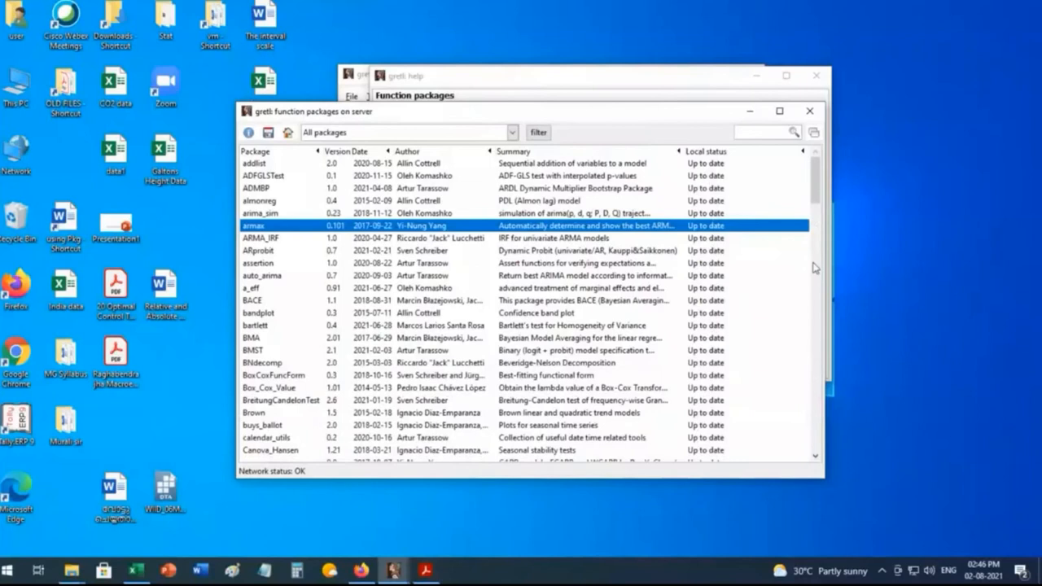
{"action": "scroll", "coordinate": [814, 269], "scroll_direction": "down", "scroll_amount": 15}
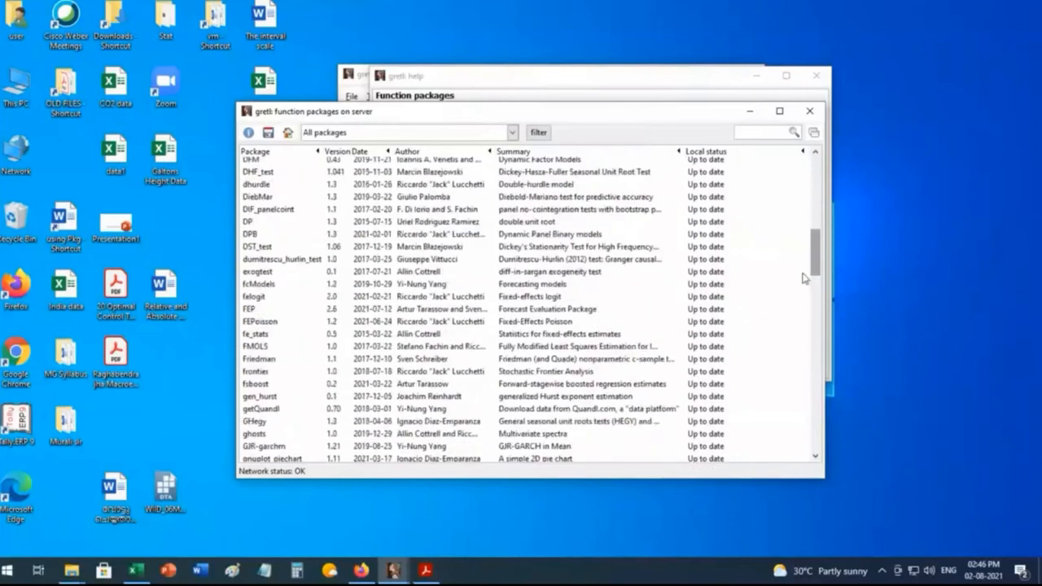
{"action": "scroll", "coordinate": [804, 283], "scroll_direction": "down", "scroll_amount": 4}
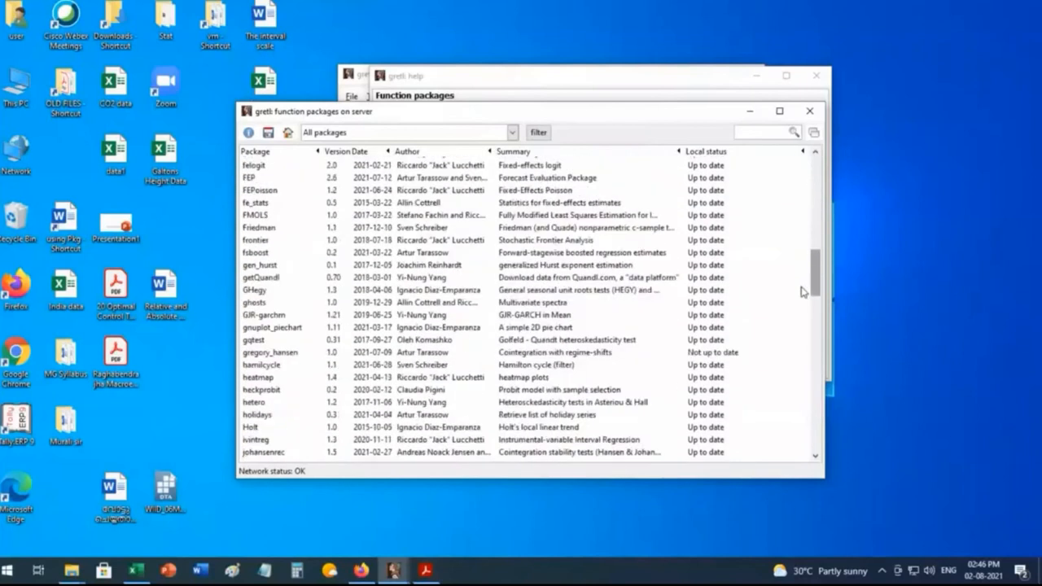
{"action": "left_click", "coordinate": [727, 356]}
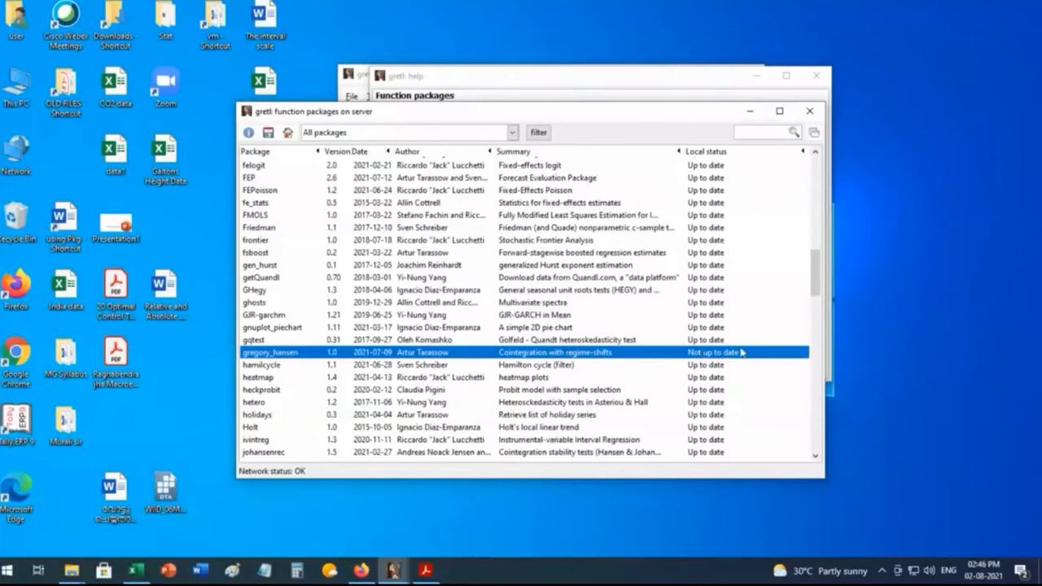
{"action": "left_click", "coordinate": [268, 136]}
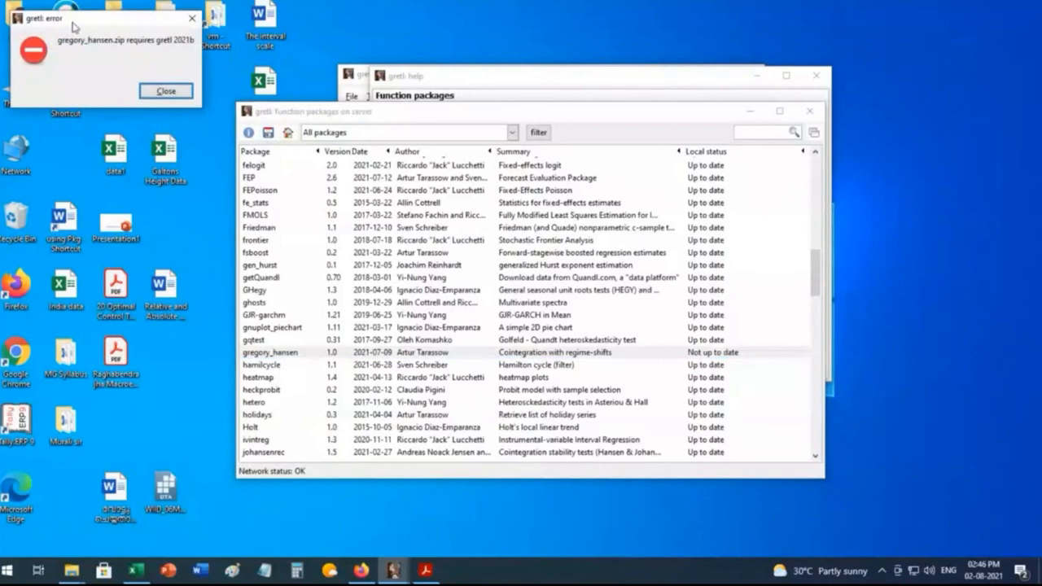
{"action": "left_click_drag", "start_coordinate": [73, 27], "coordinate": [353, 194]}
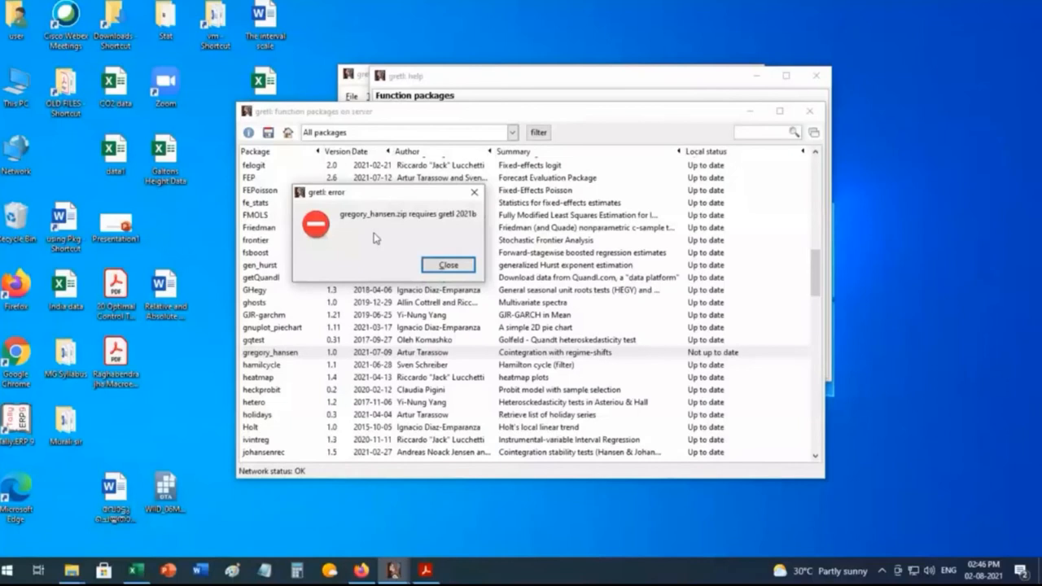
{"action": "left_click", "coordinate": [475, 193]}
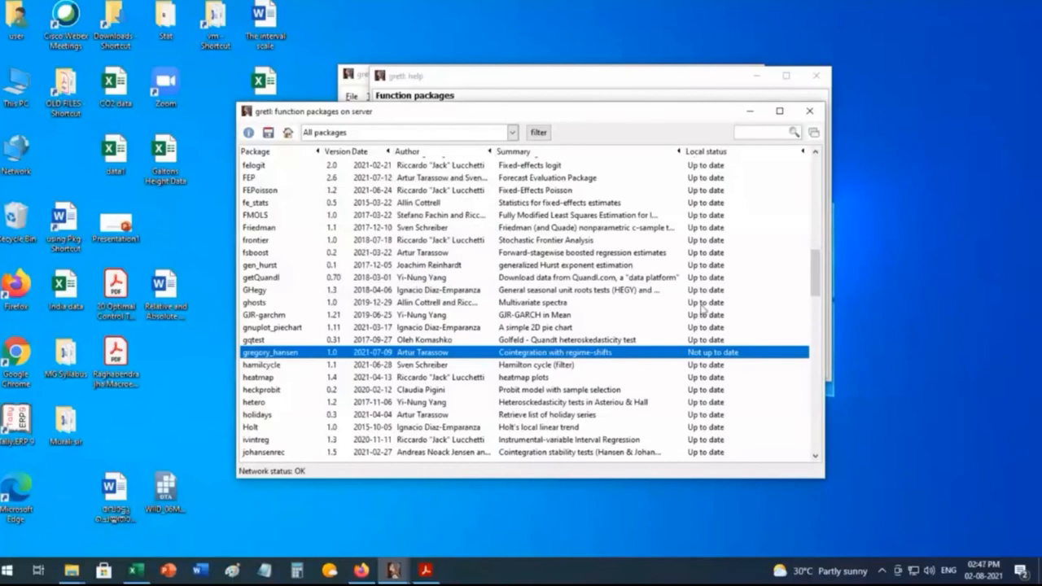
Step: Try to install the MSVAR Markov-Switching VAR package from the server list and dismiss the resulting dialog
{"action": "scroll", "coordinate": [696, 435], "scroll_direction": "down", "scroll_amount": 2}
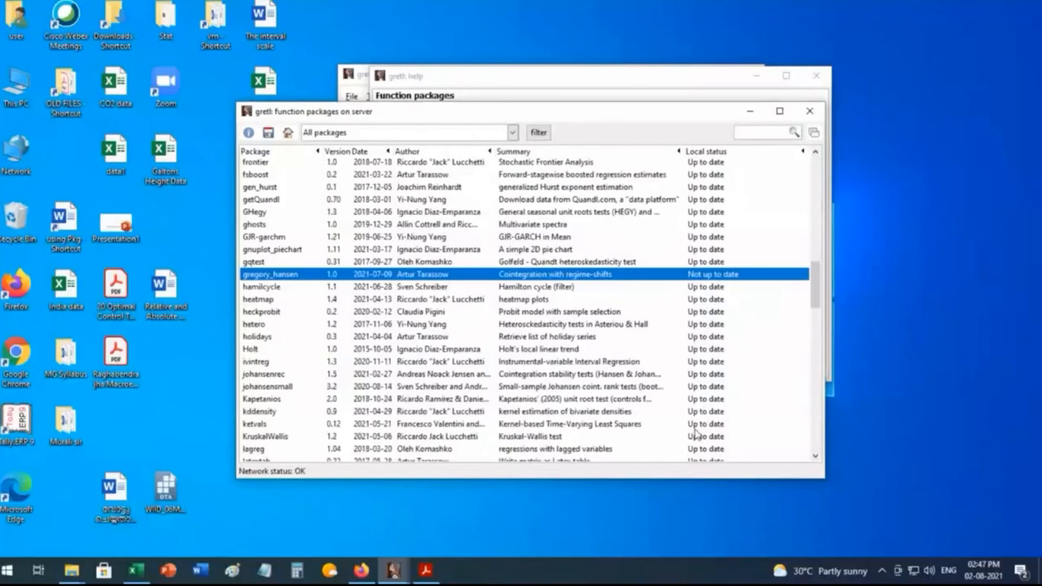
{"action": "scroll", "coordinate": [696, 435], "scroll_direction": "down", "scroll_amount": 1}
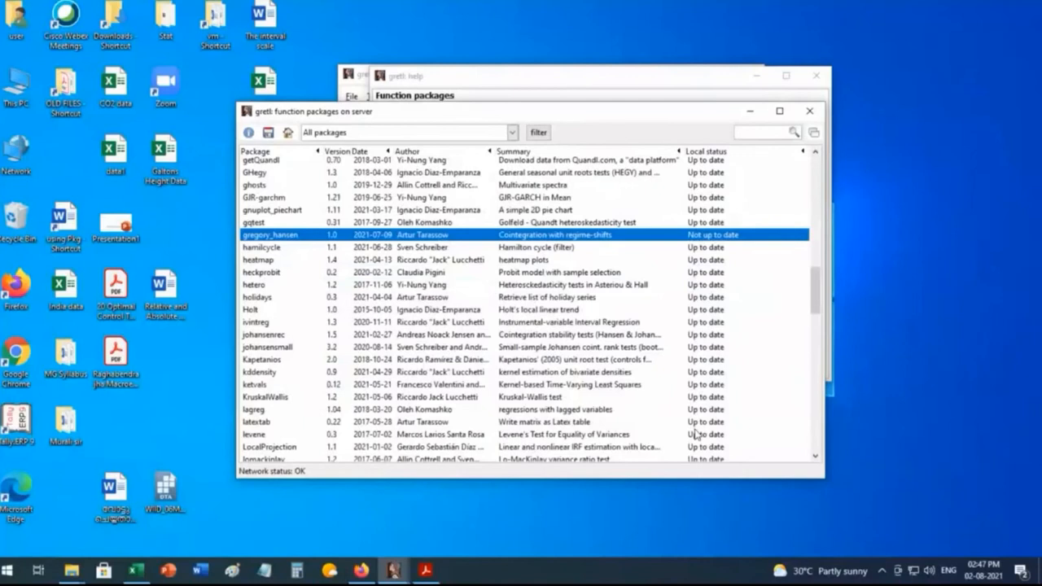
{"action": "scroll", "coordinate": [696, 436], "scroll_direction": "down", "scroll_amount": 10}
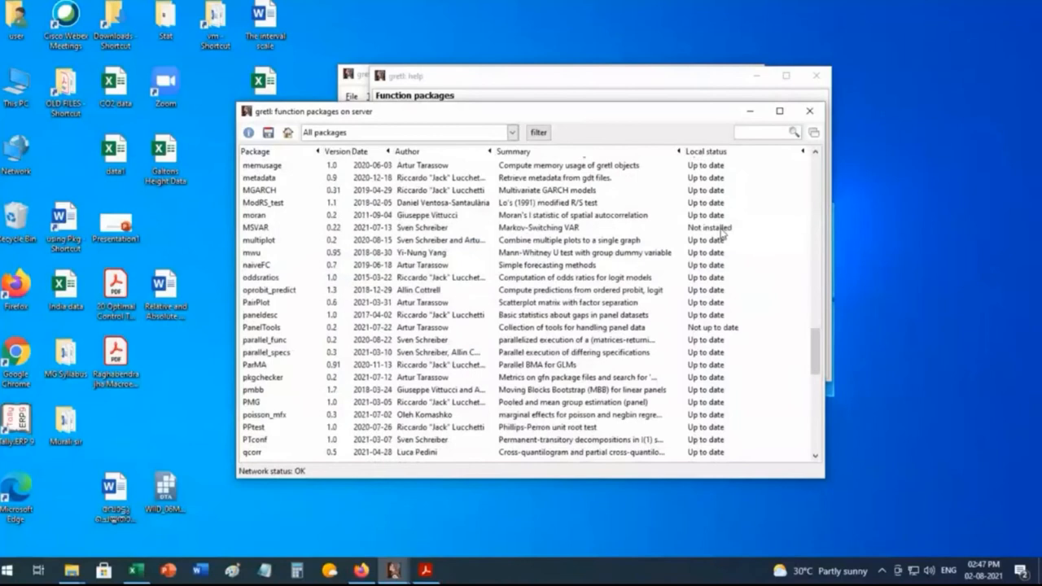
{"action": "left_click", "coordinate": [721, 230]}
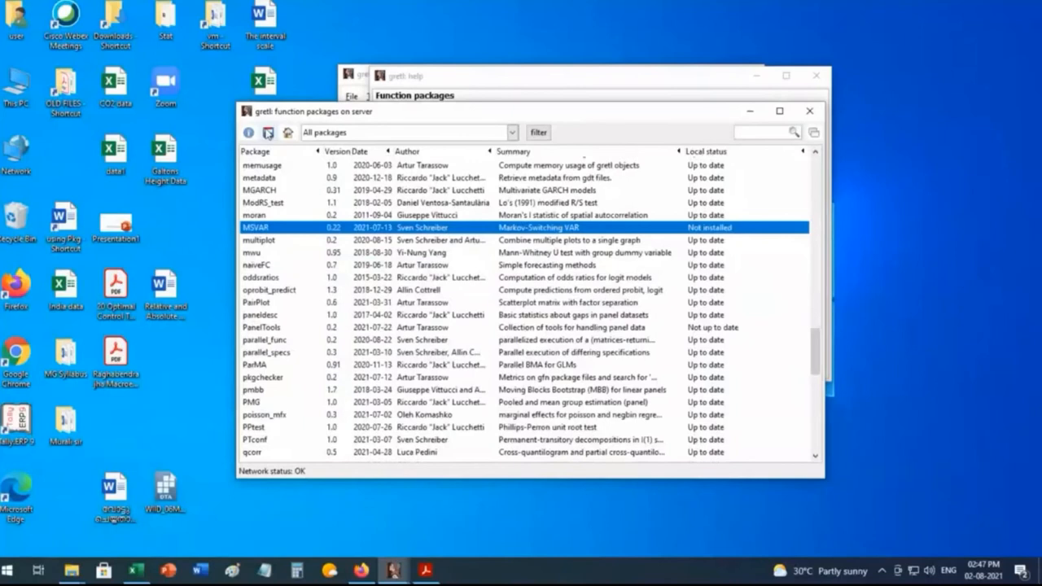
{"action": "left_click", "coordinate": [268, 132]}
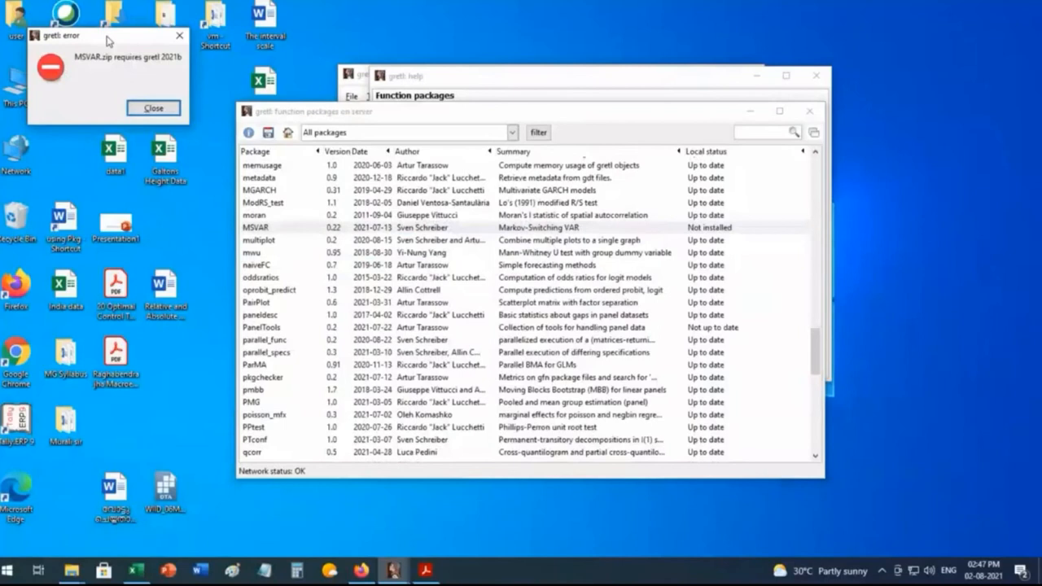
{"action": "key", "text": "Return"}
Step: Install the current version of the PanelTools package from the server and close the information dialog
{"action": "left_click", "coordinate": [733, 328]}
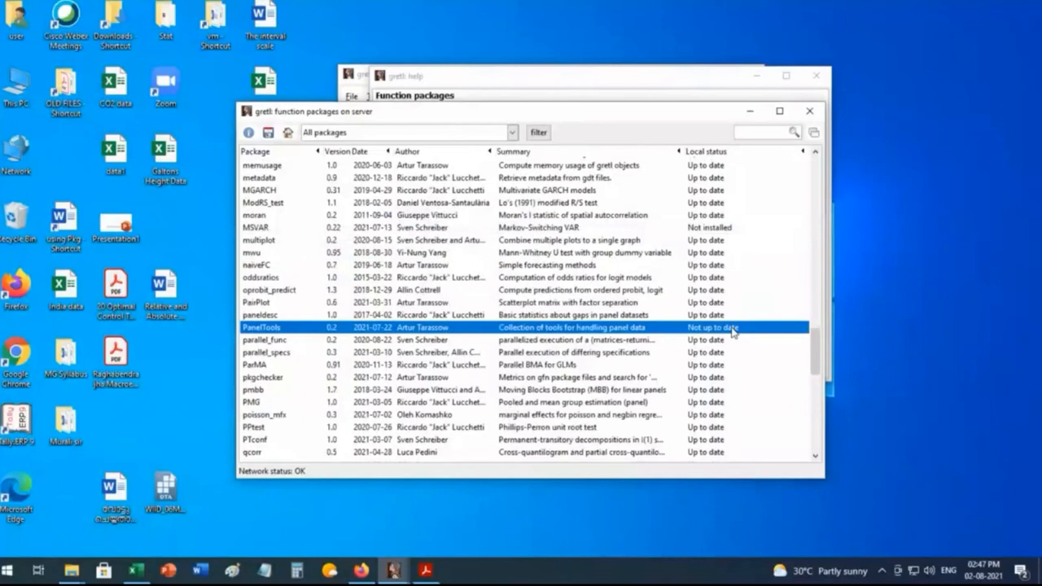
{"action": "left_click", "coordinate": [268, 135]}
{"action": "left_click_drag", "start_coordinate": [104, 74], "coordinate": [376, 161]}
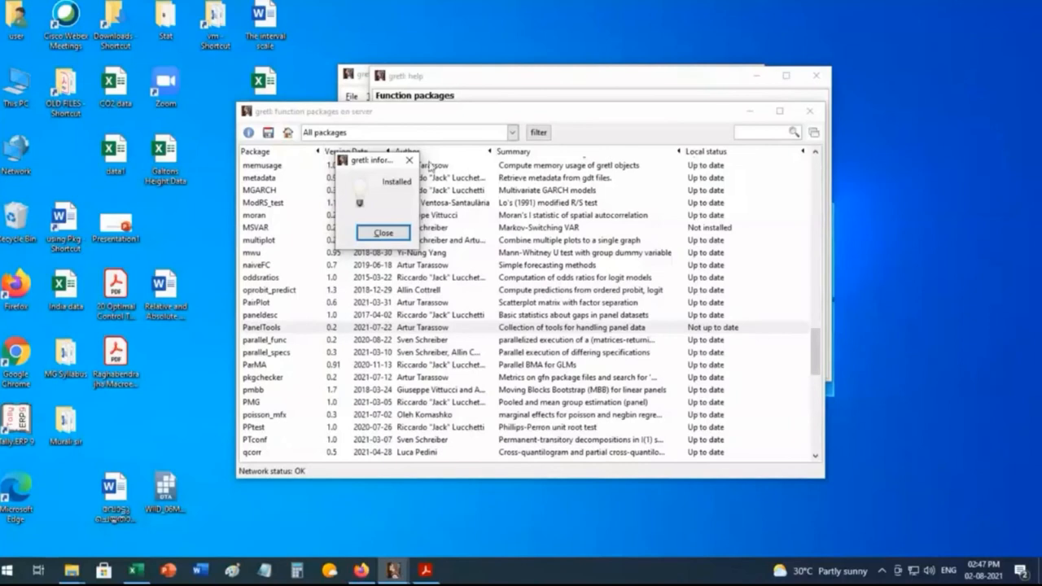
{"action": "left_click", "coordinate": [410, 160]}
Step: Check the local status of the remaining server packages, close the package list and move the help window off the main gretl window
{"action": "scroll", "coordinate": [668, 350], "scroll_direction": "down", "scroll_amount": 12}
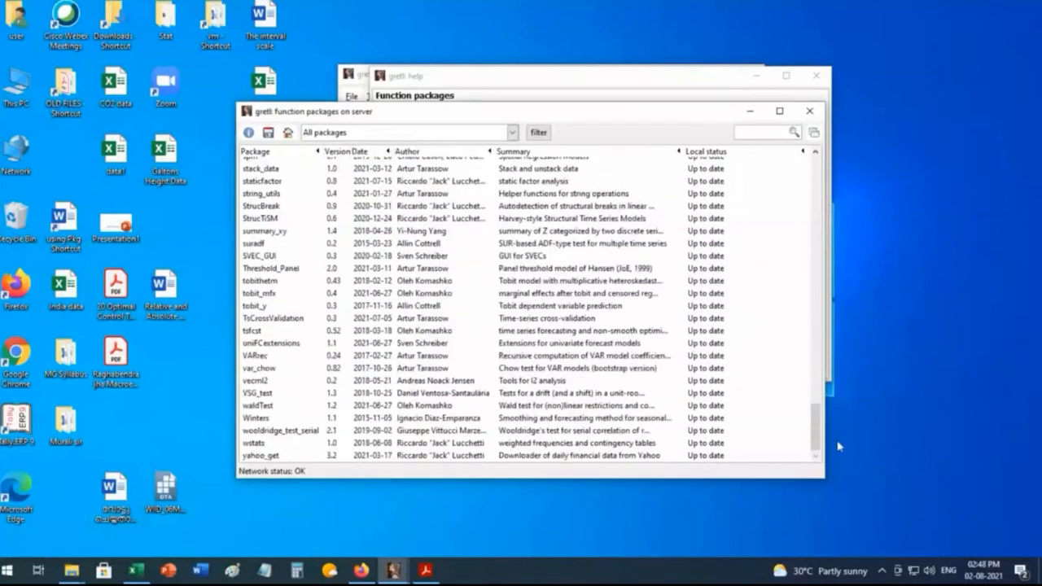
{"action": "left_click_drag", "start_coordinate": [819, 448], "coordinate": [815, 175]}
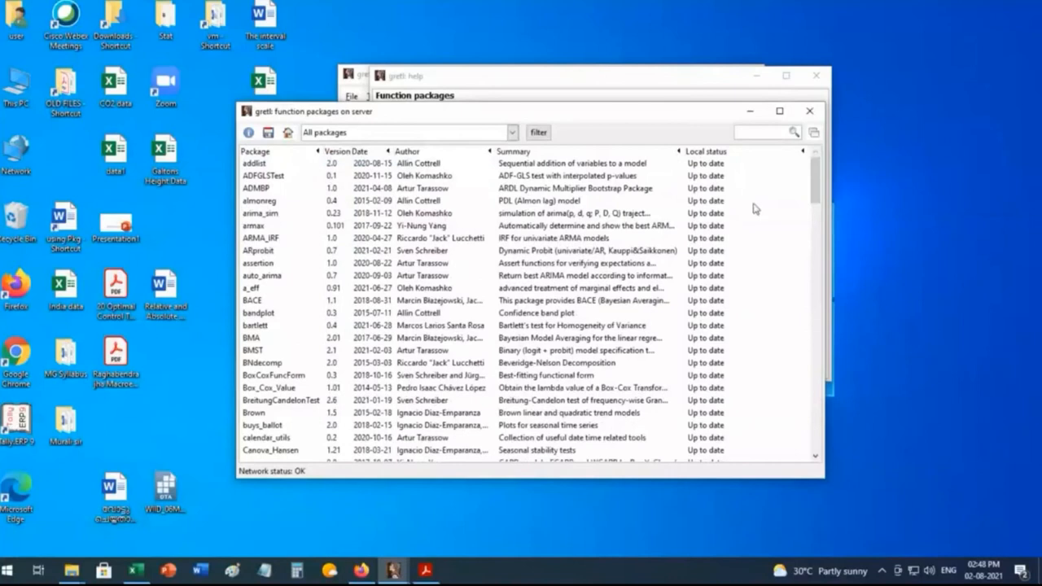
{"action": "left_click", "coordinate": [809, 111]}
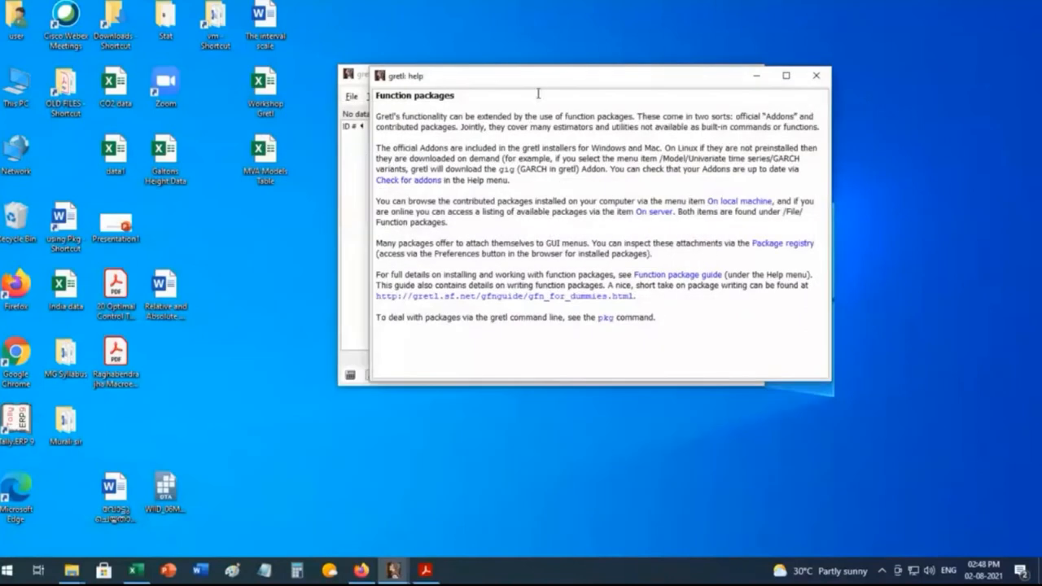
{"action": "left_click_drag", "start_coordinate": [538, 86], "coordinate": [529, 175]}
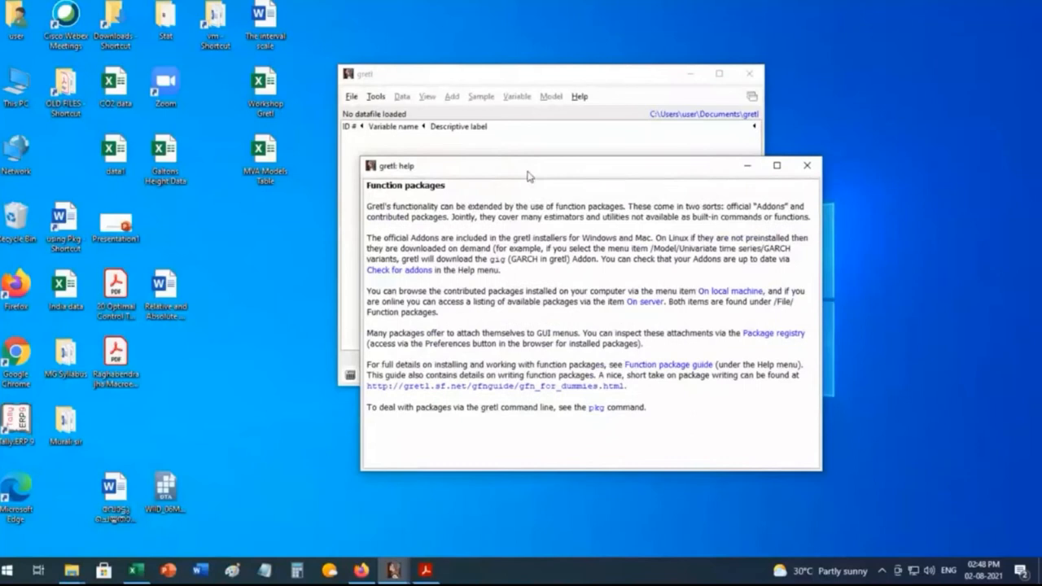
Step: Close the function packages help and compute the normal distribution's critical value for mean 0, standard deviation 1 and right-tail probability .05
{"action": "left_click", "coordinate": [807, 166]}
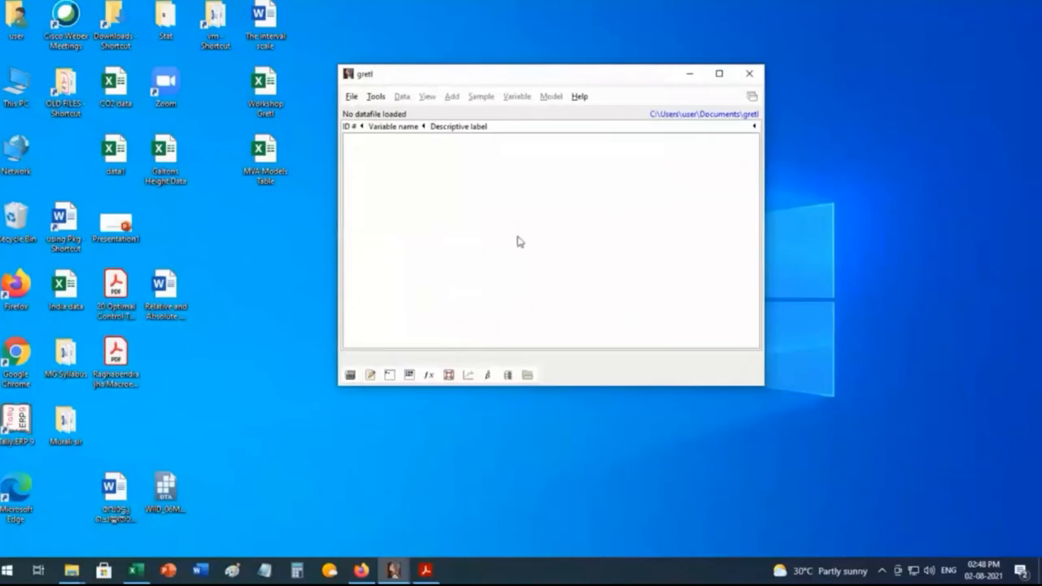
{"action": "left_click_drag", "start_coordinate": [456, 79], "coordinate": [469, 63]}
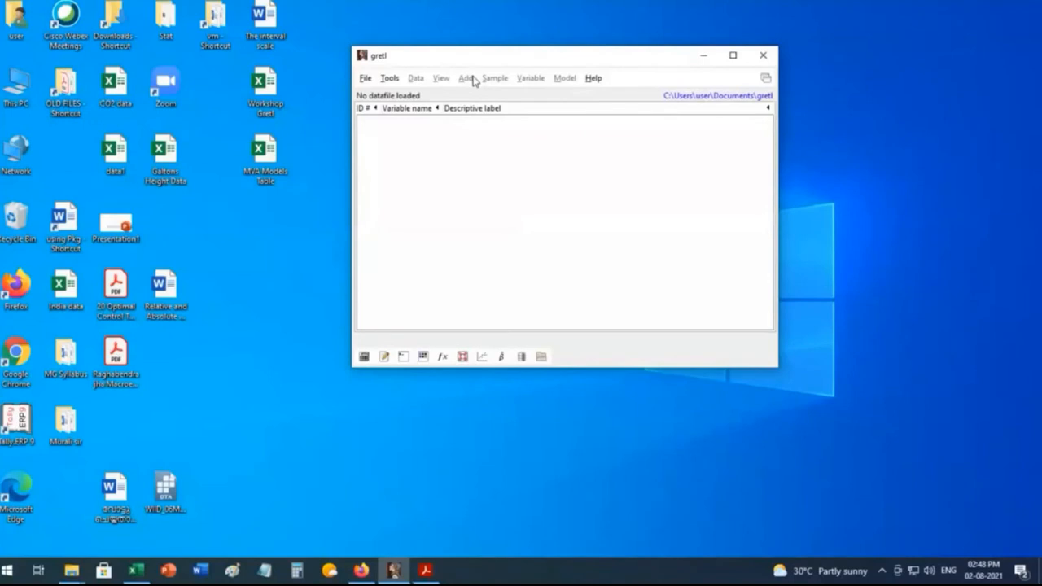
{"action": "left_click", "coordinate": [388, 80]}
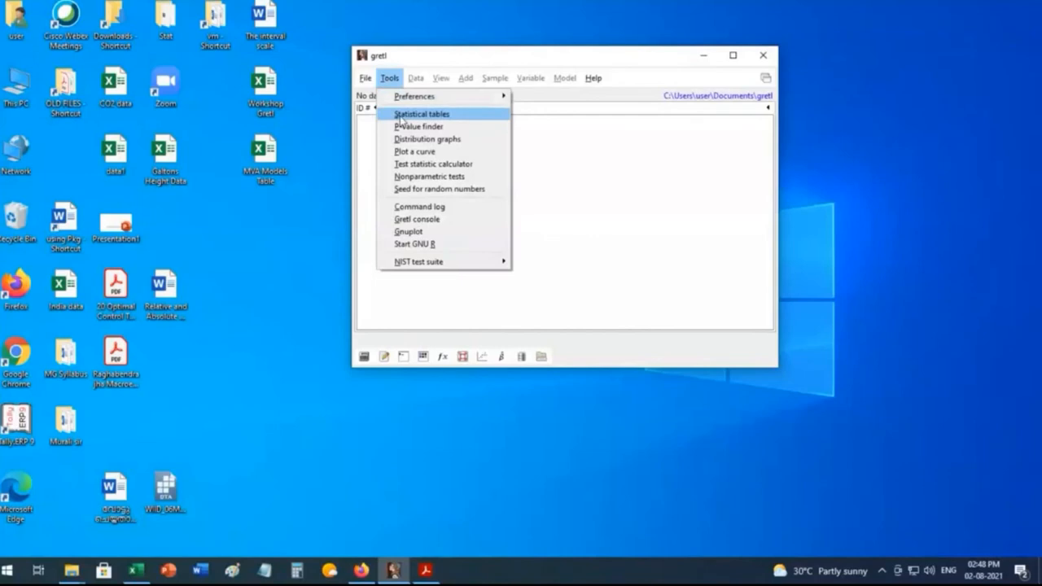
{"action": "left_click", "coordinate": [400, 118]}
{"action": "left_click_drag", "start_coordinate": [386, 75], "coordinate": [556, 167]}
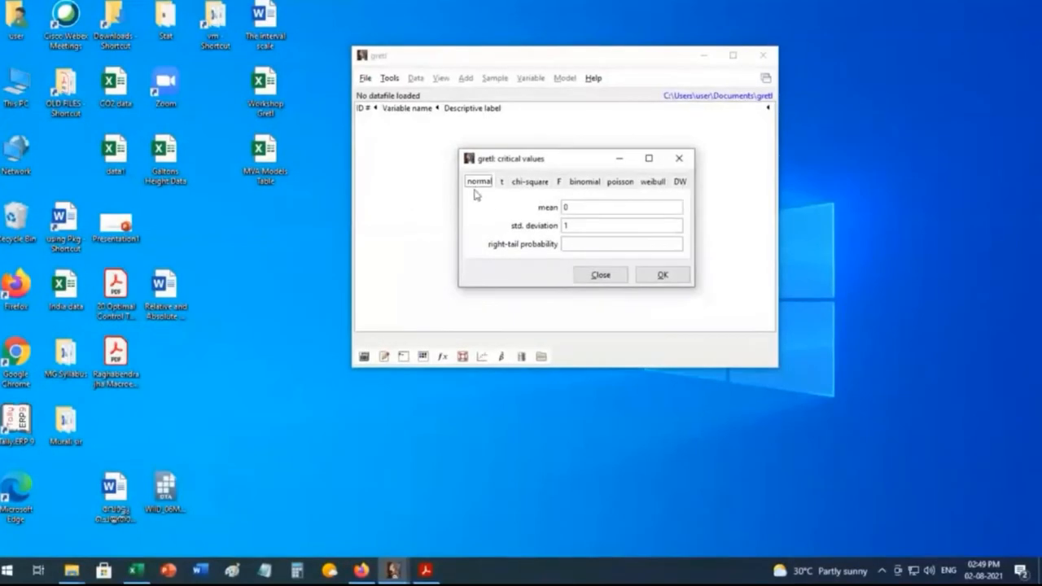
{"action": "left_click", "coordinate": [571, 244]}
{"action": "type", "text": ".05"}
{"action": "left_click", "coordinate": [663, 276]}
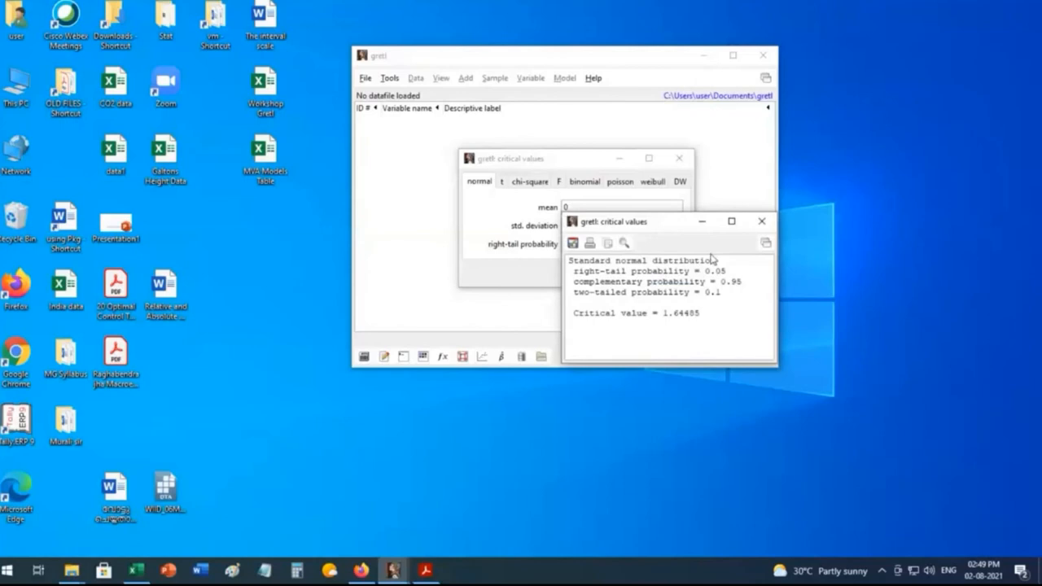
Step: Place the critical value output clear of its input dialog to compare them, and close both windows
{"action": "left_click_drag", "start_coordinate": [672, 225], "coordinate": [563, 145]}
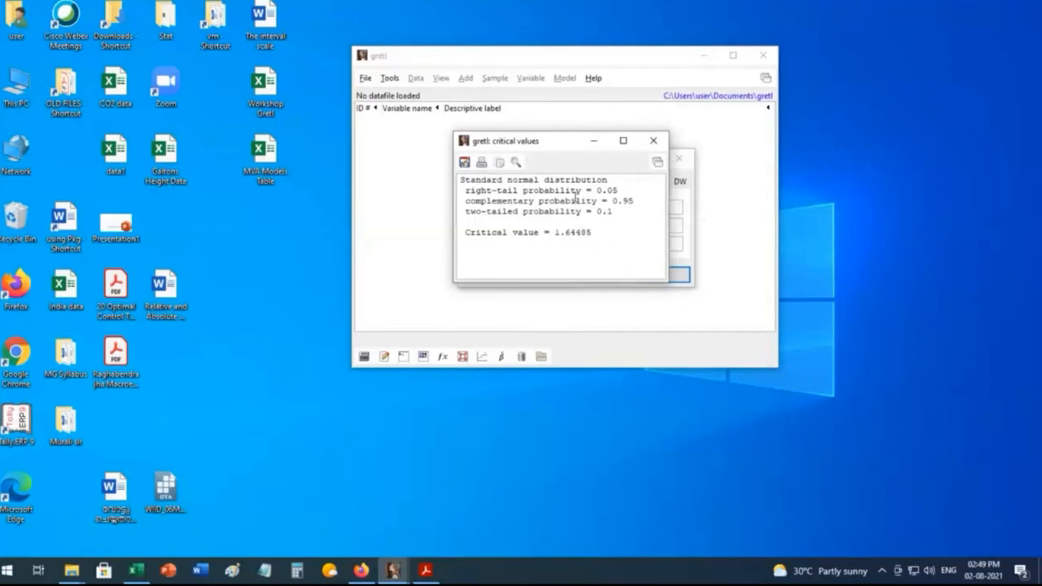
{"action": "left_click_drag", "start_coordinate": [561, 146], "coordinate": [601, 241]}
{"action": "left_click_drag", "start_coordinate": [620, 296], "coordinate": [686, 302]}
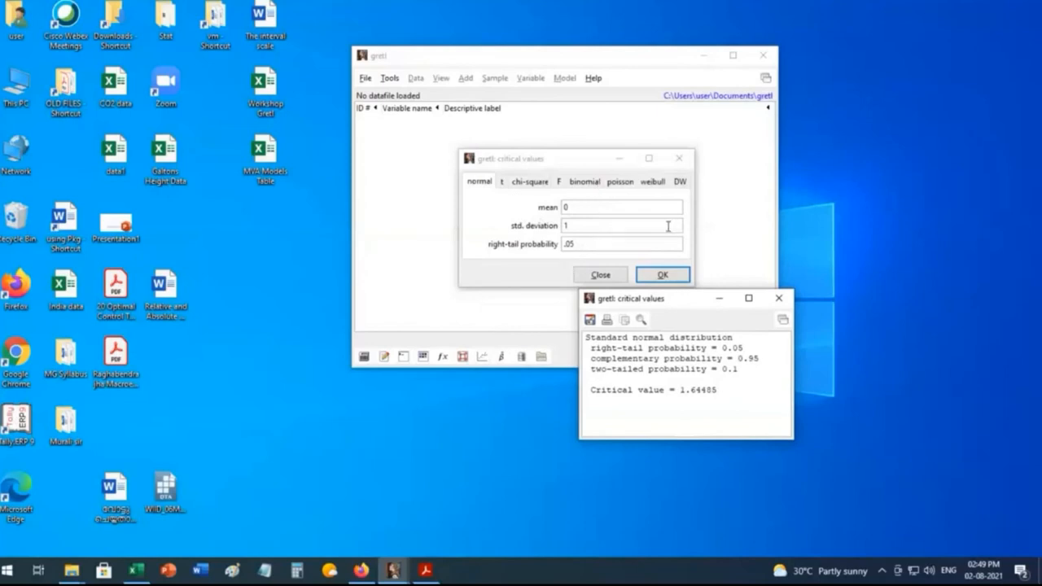
{"action": "left_click", "coordinate": [779, 301]}
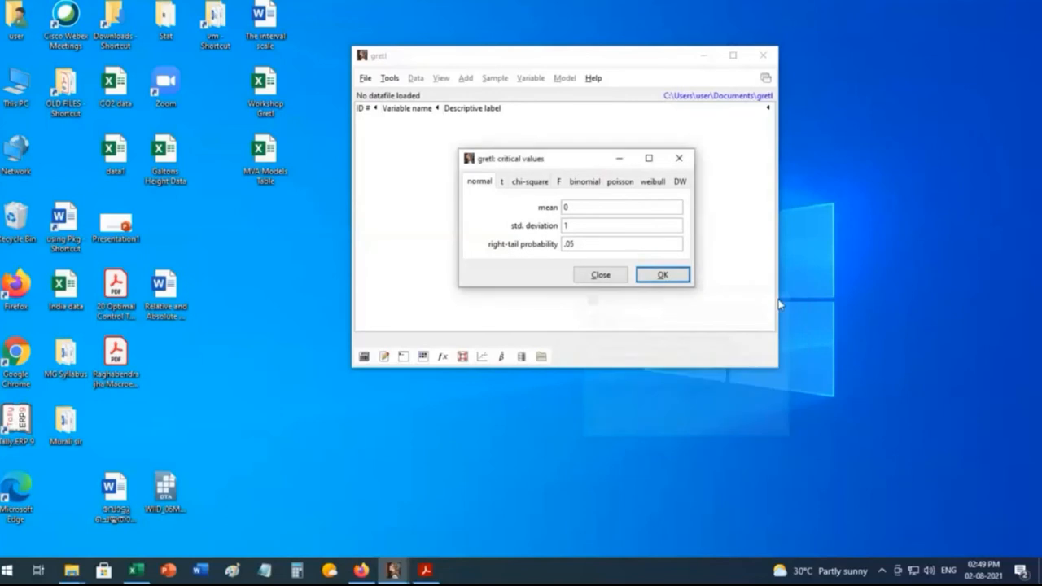
{"action": "left_click", "coordinate": [680, 159]}
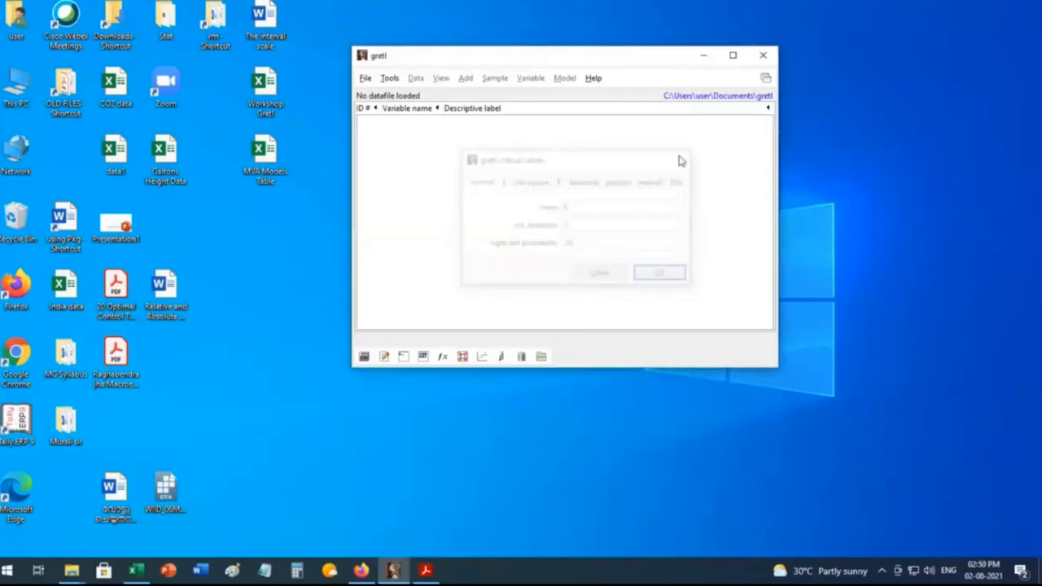
Step: Find the p-value for a value of 2 under the normal distribution with mean 0 and standard deviation 1, and close both windows
{"action": "left_click", "coordinate": [388, 80]}
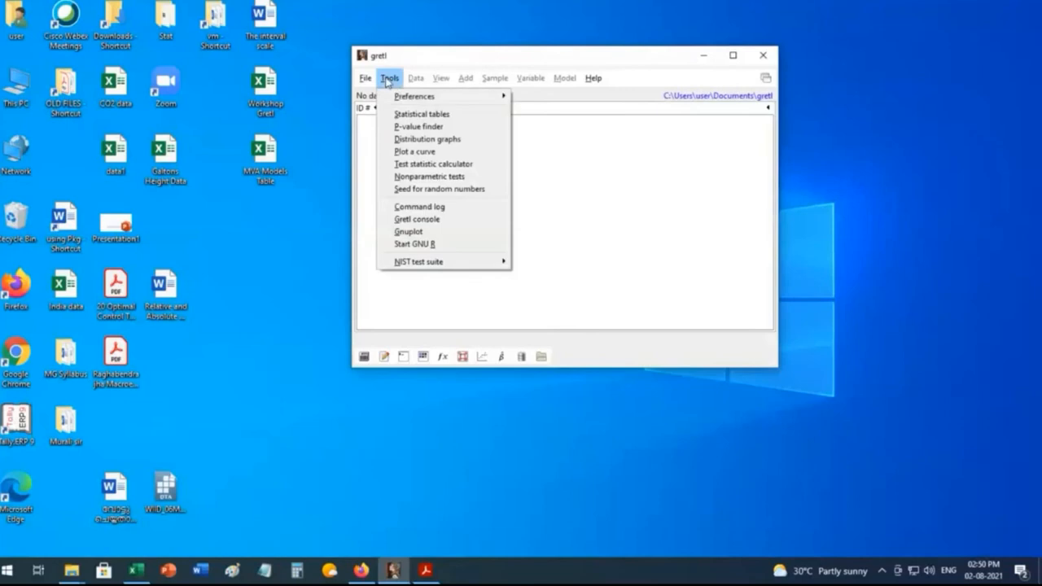
{"action": "left_click", "coordinate": [415, 128]}
{"action": "left_click_drag", "start_coordinate": [403, 81], "coordinate": [547, 155]}
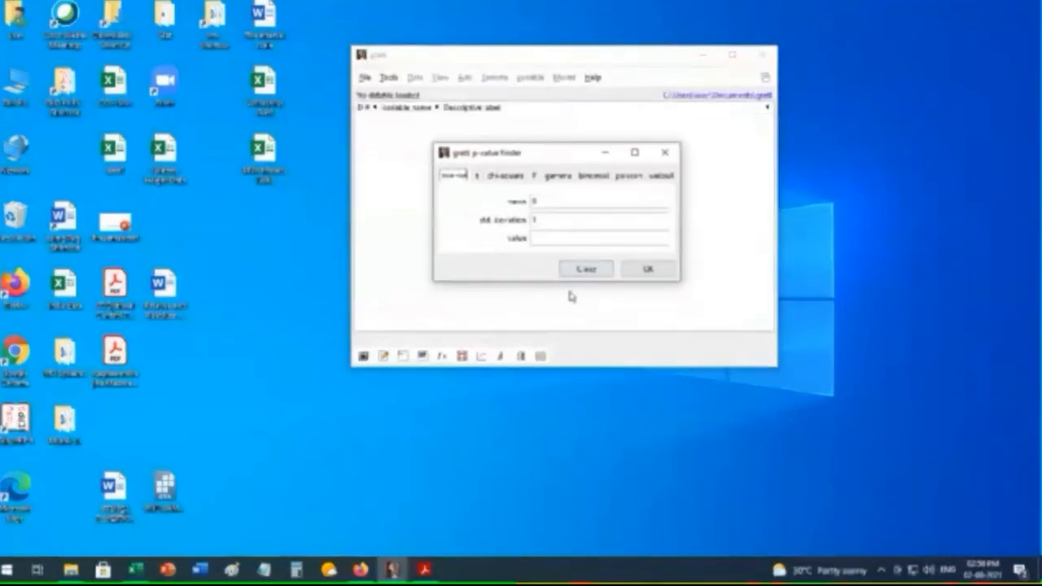
{"action": "left_click", "coordinate": [541, 240]}
{"action": "type", "text": "2"}
{"action": "left_click_drag", "start_coordinate": [541, 239], "coordinate": [534, 234]}
{"action": "left_click", "coordinate": [648, 271]}
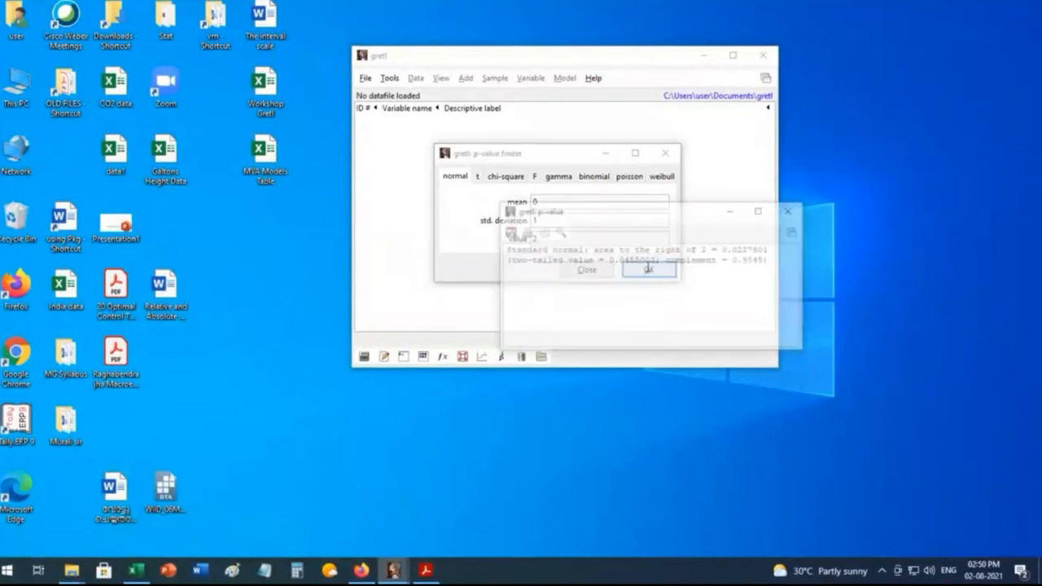
{"action": "left_click_drag", "start_coordinate": [625, 195], "coordinate": [568, 135]}
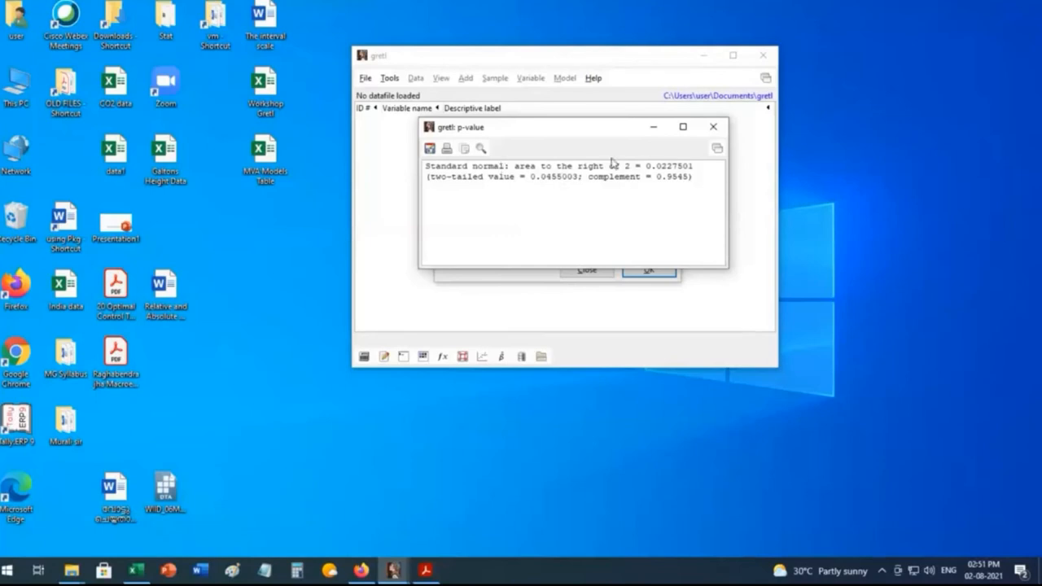
{"action": "left_click", "coordinate": [715, 129]}
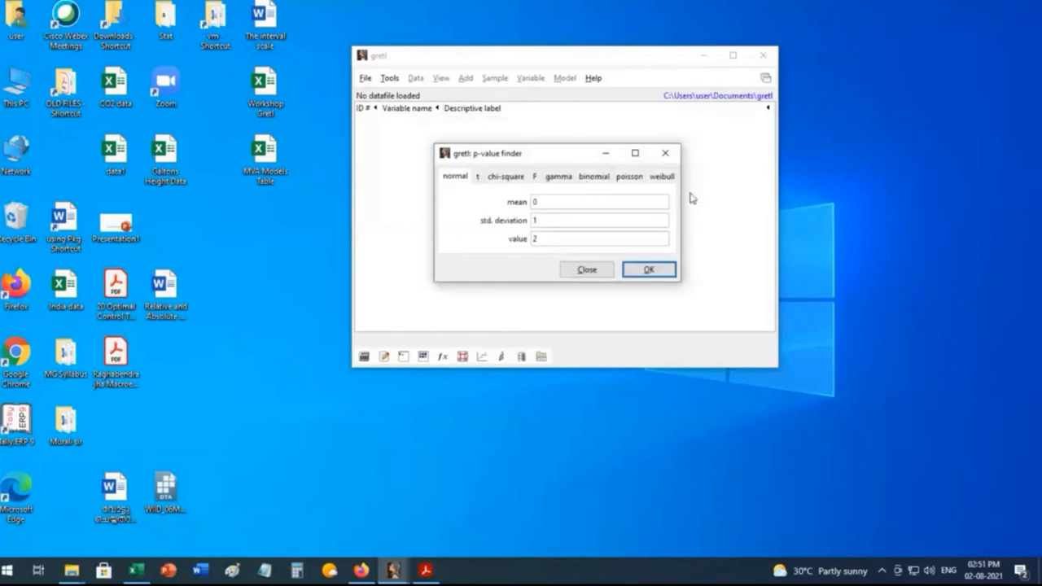
{"action": "left_click", "coordinate": [666, 154]}
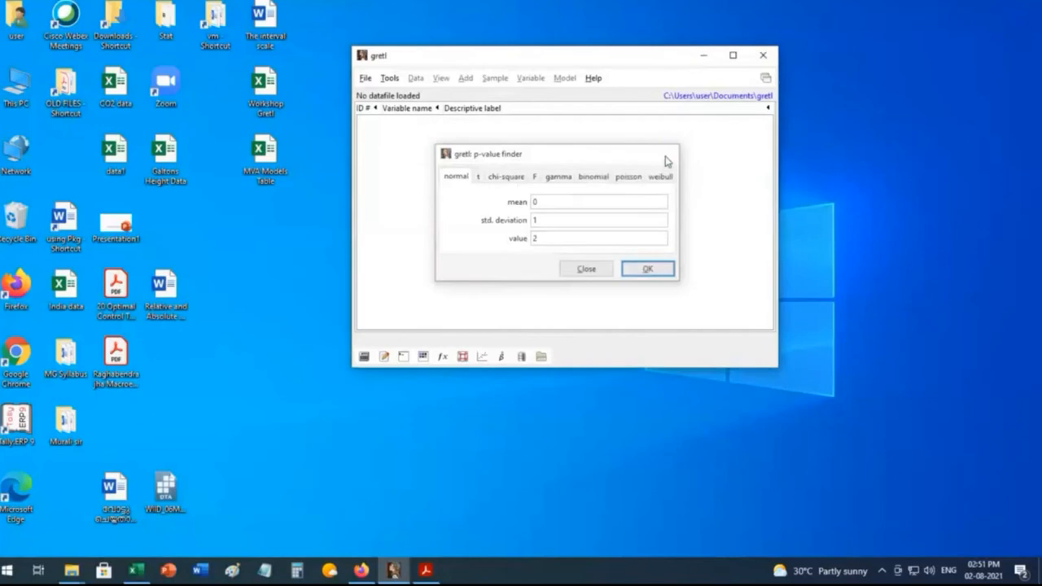
Step: Plot the density graph of the normal distribution with mean 0 and standard deviation 1
{"action": "left_click", "coordinate": [389, 80]}
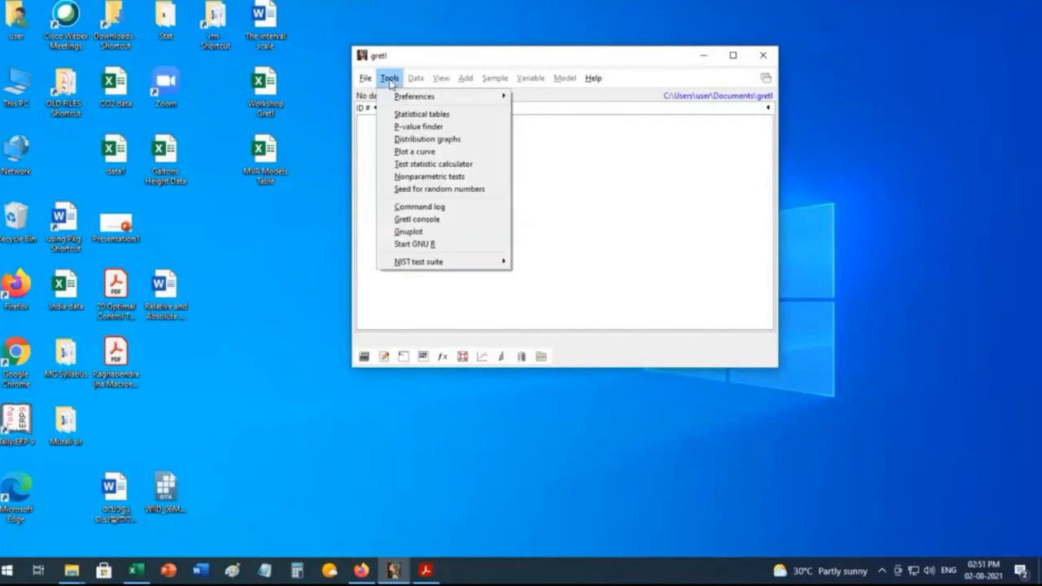
{"action": "left_click", "coordinate": [431, 139]}
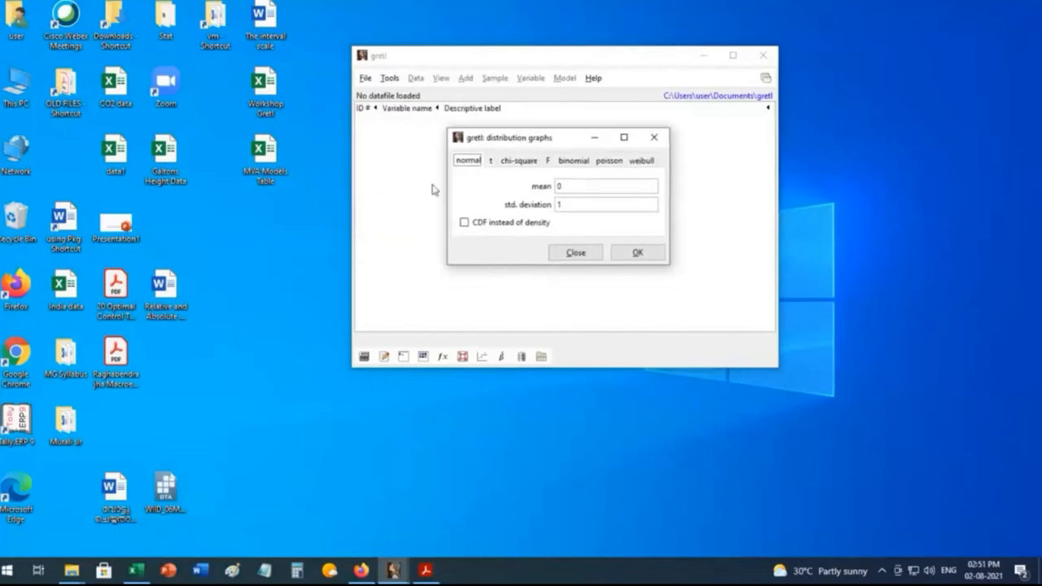
{"action": "left_click", "coordinate": [639, 255]}
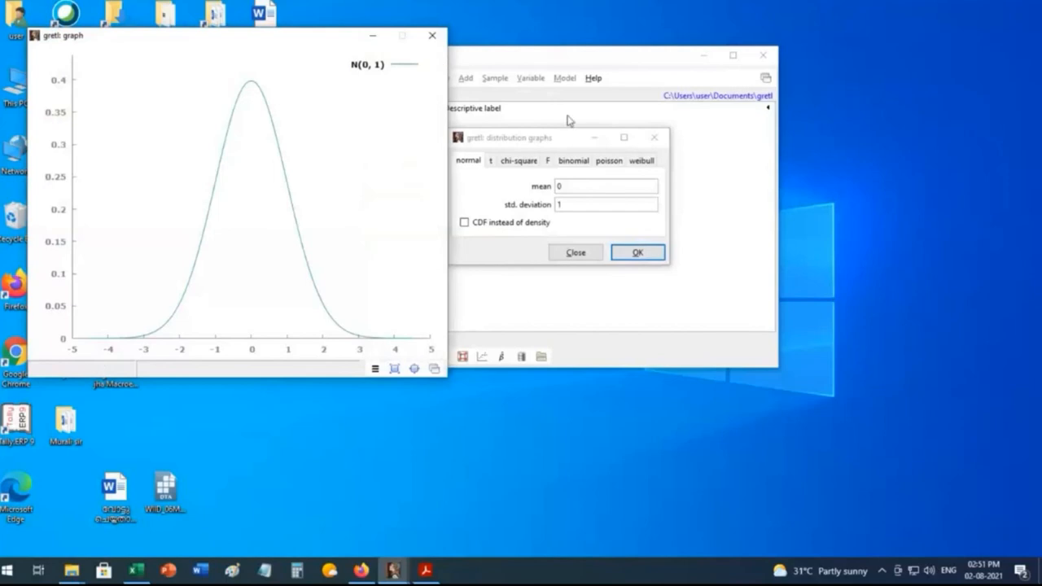
Step: Plot the t distribution with 10 degrees of freedom, place it beside the normal curve for comparison, and close both graphs
{"action": "left_click_drag", "start_coordinate": [553, 145], "coordinate": [609, 122]}
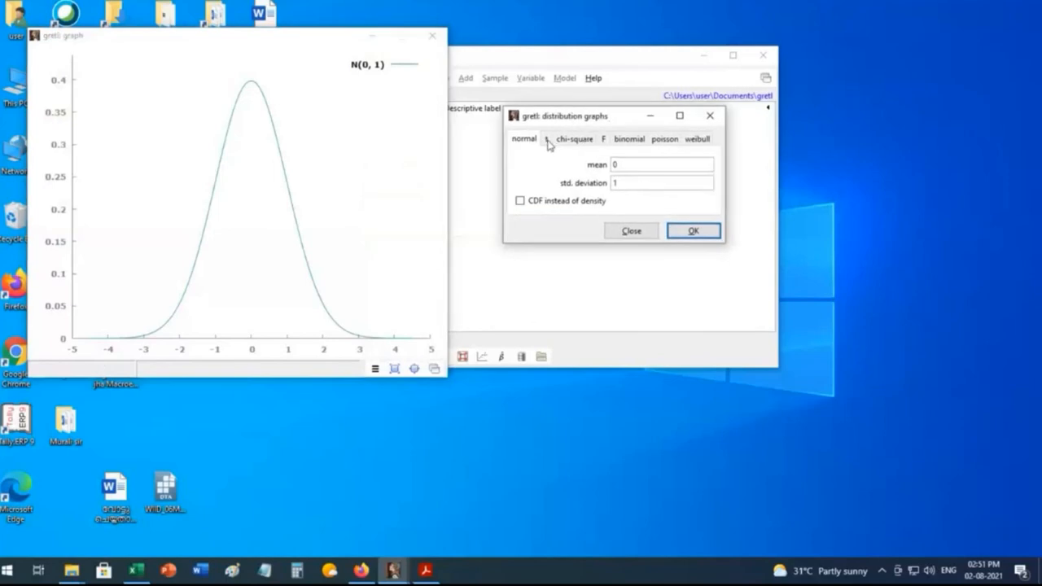
{"action": "left_click", "coordinate": [548, 140]}
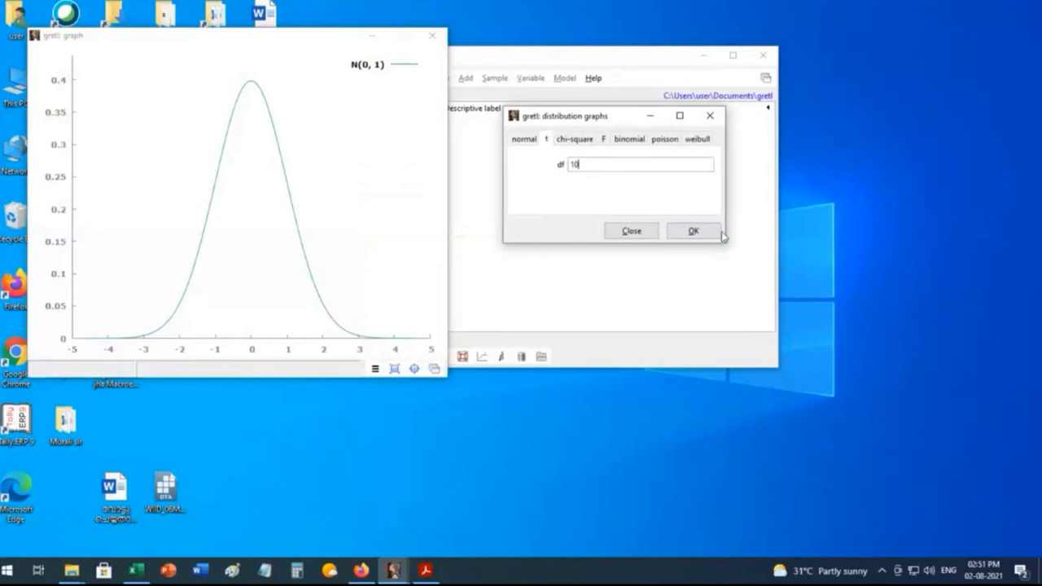
{"action": "left_click", "coordinate": [694, 232]}
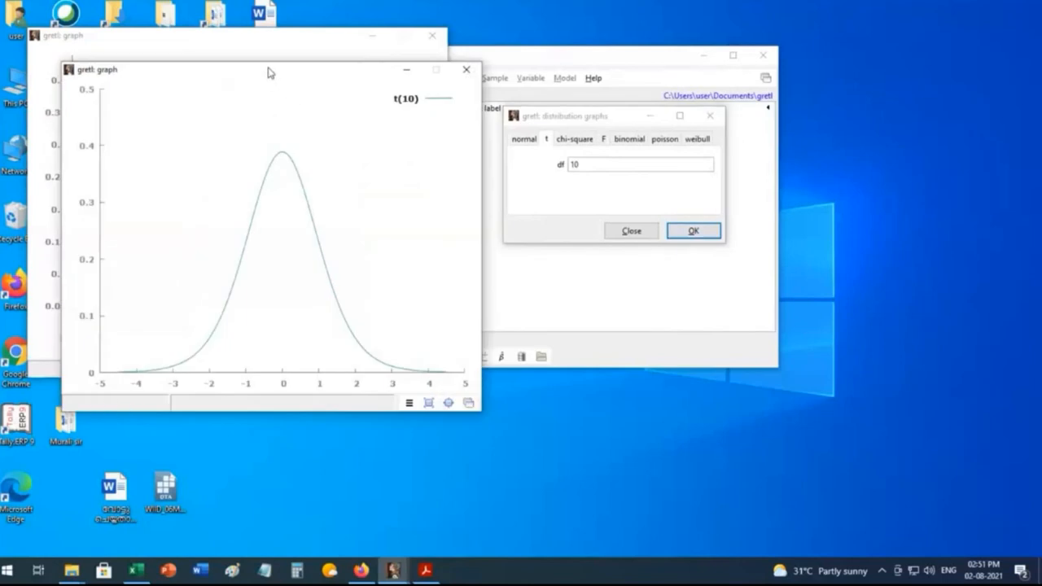
{"action": "left_click_drag", "start_coordinate": [268, 73], "coordinate": [655, 33]}
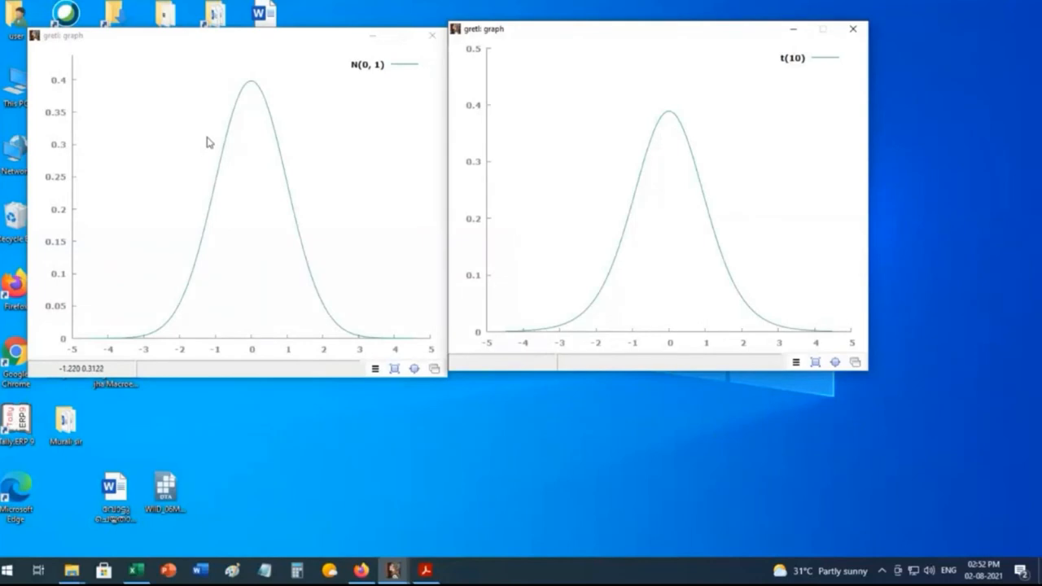
{"action": "left_click", "coordinate": [433, 37]}
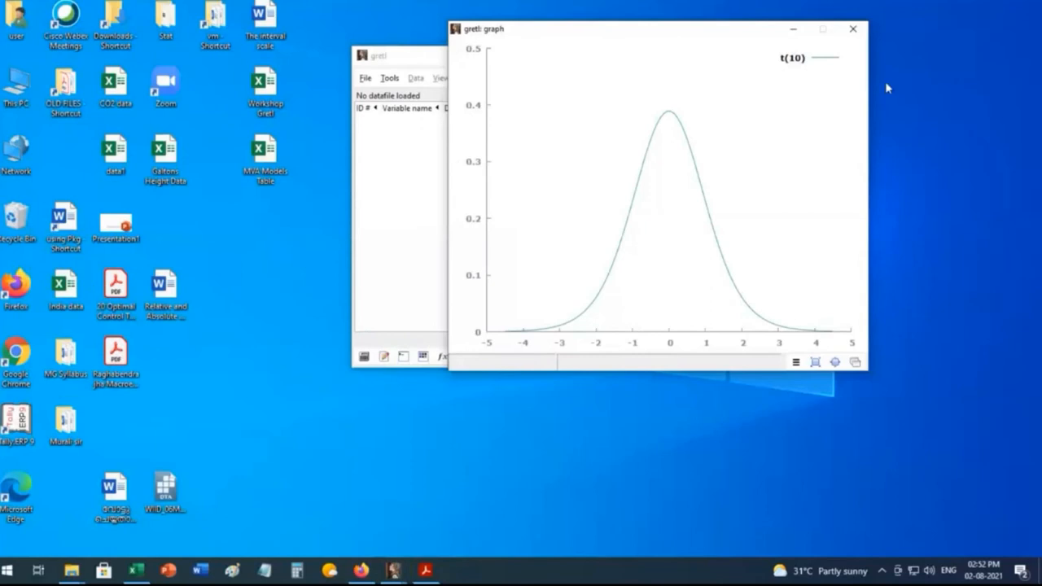
{"action": "left_click", "coordinate": [853, 30]}
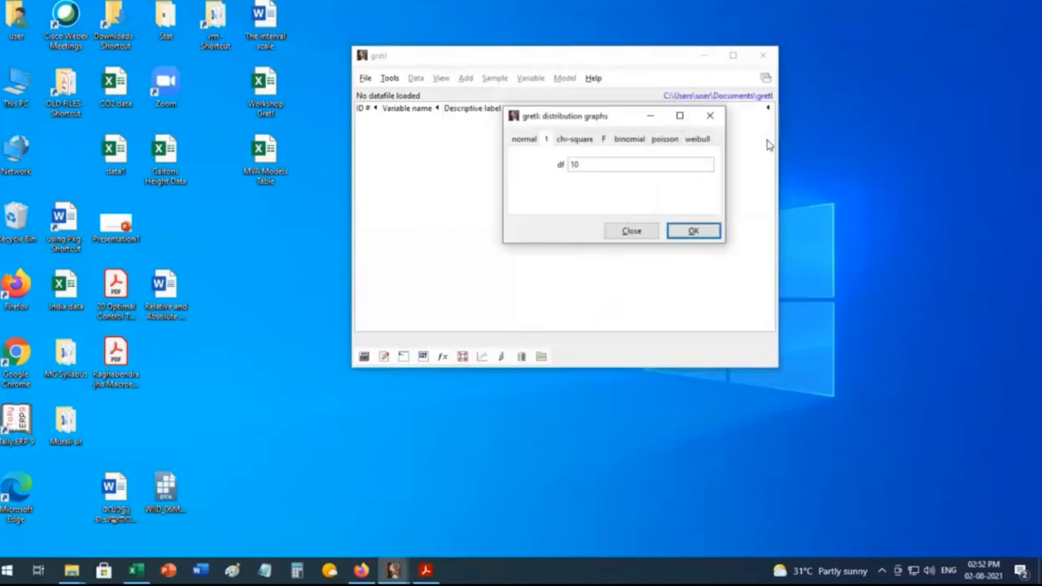
Step: Plot the chi-square distribution with 2 degrees of freedom
{"action": "left_click", "coordinate": [576, 142]}
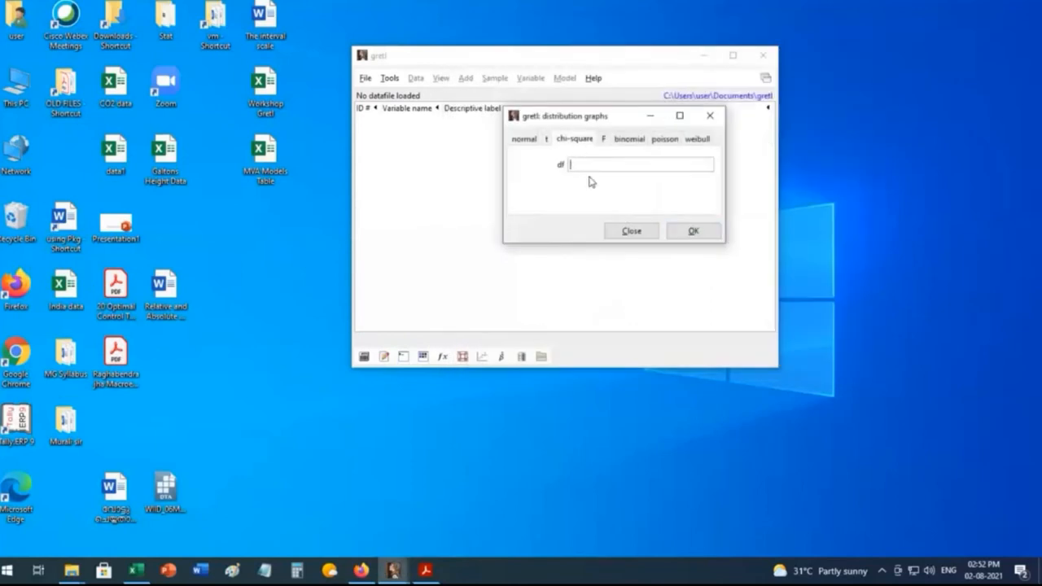
{"action": "type", "text": "2"}
{"action": "left_click", "coordinate": [693, 232]}
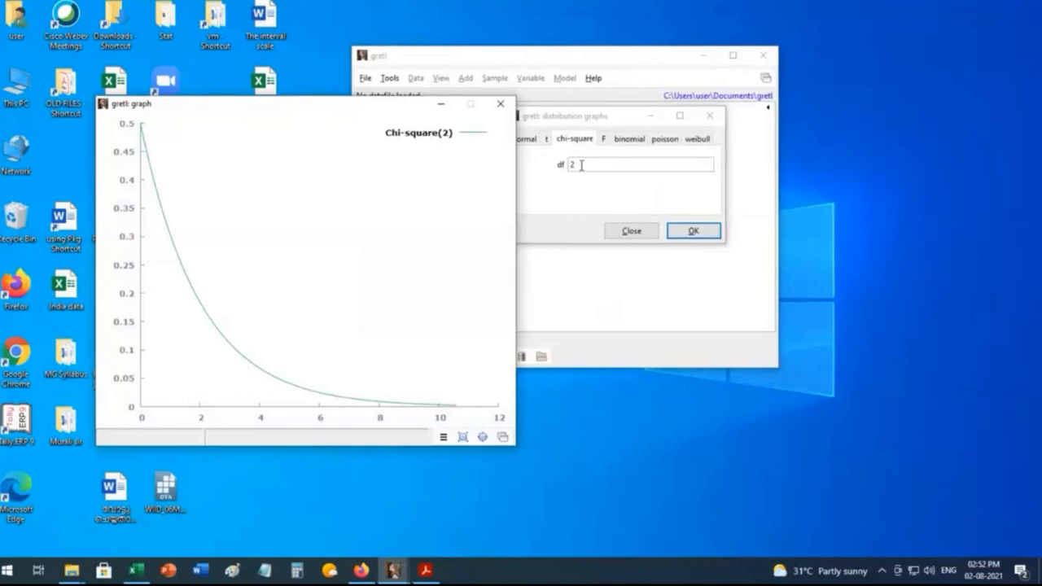
Step: Plot the chi-square distribution with 20 degrees of freedom, and close both chi-square graphs and the distribution graphs dialog
{"action": "left_click", "coordinate": [582, 164]}
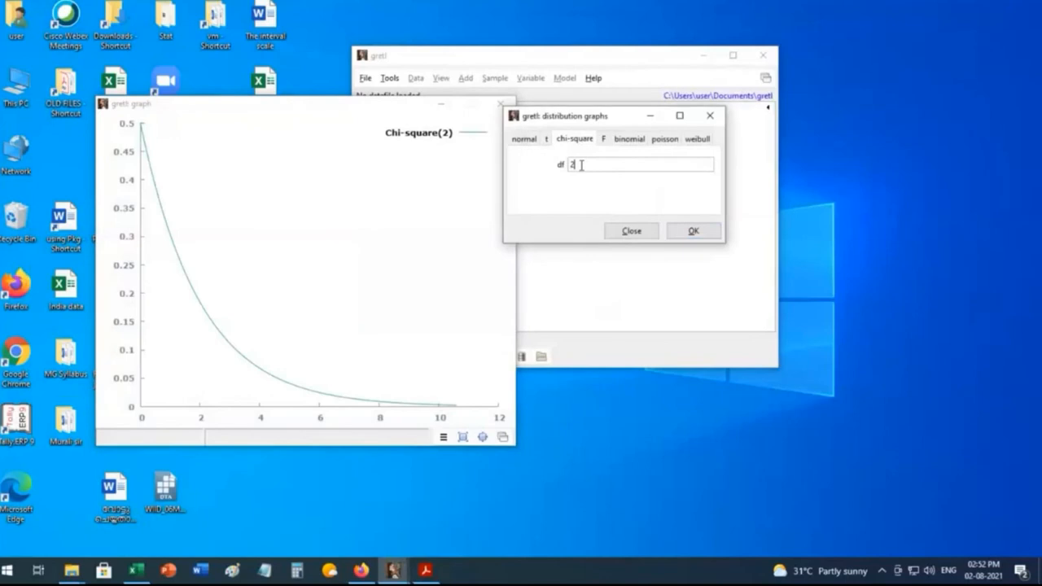
{"action": "type", "text": "0"}
{"action": "left_click", "coordinate": [694, 232]}
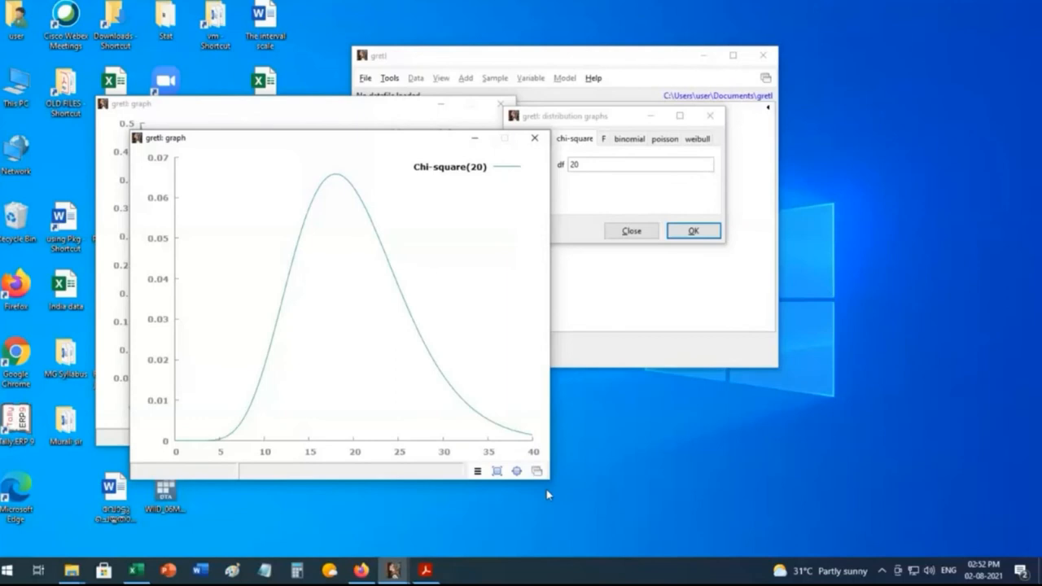
{"action": "left_click_drag", "start_coordinate": [254, 140], "coordinate": [180, 144]}
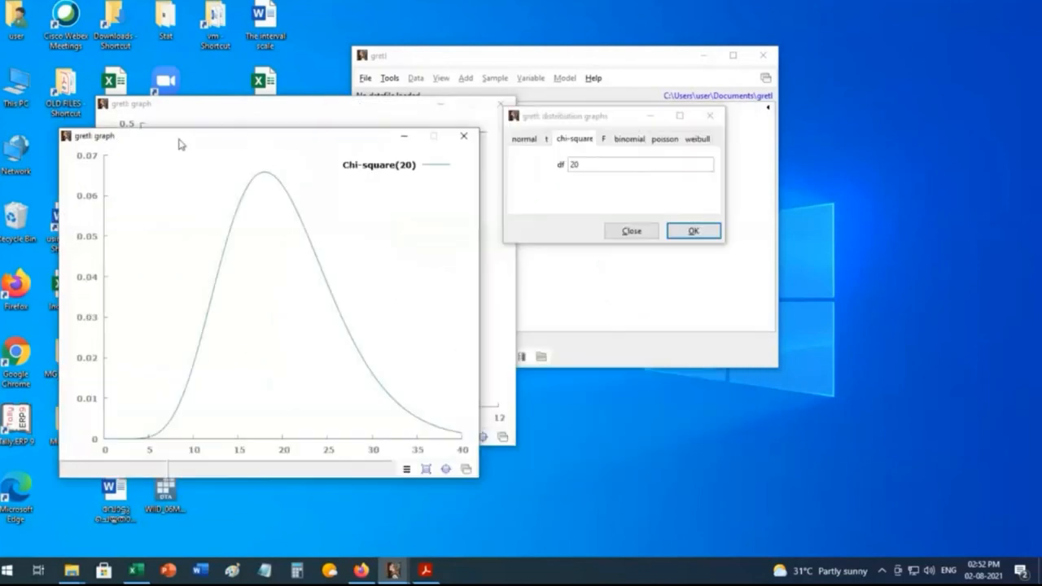
{"action": "left_click", "coordinate": [464, 135]}
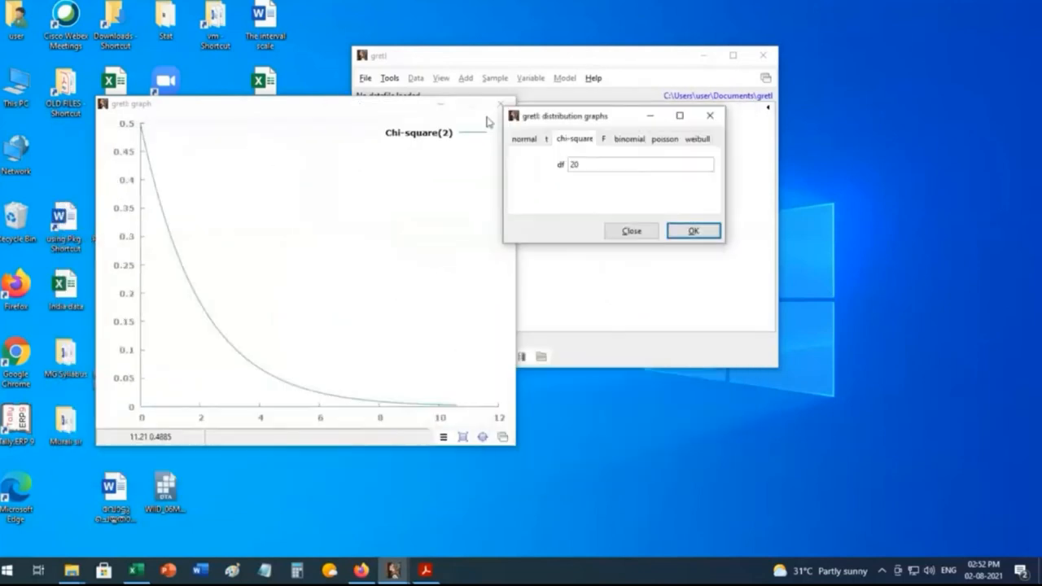
{"action": "left_click", "coordinate": [500, 104]}
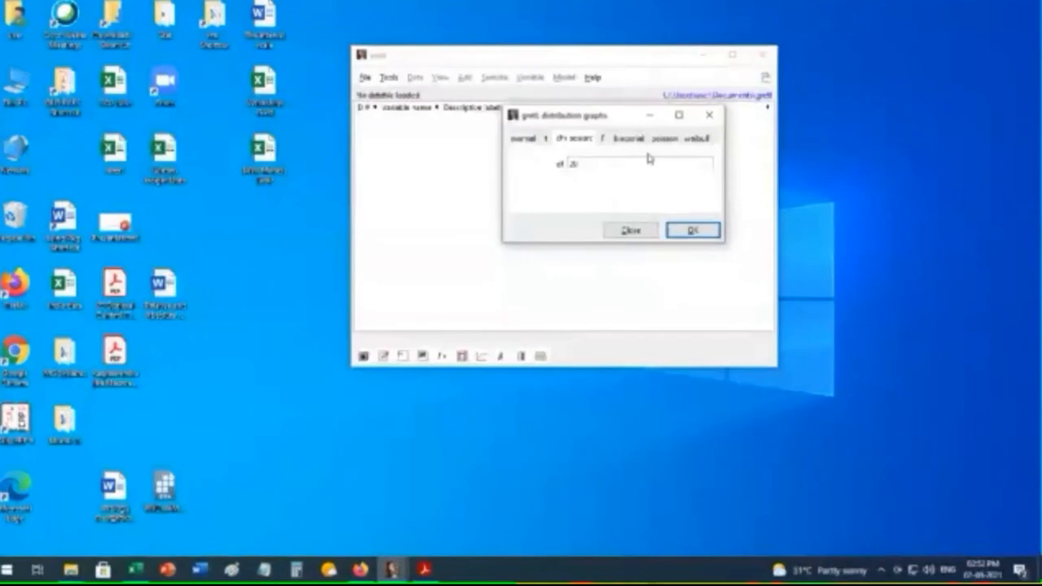
{"action": "left_click", "coordinate": [709, 114]}
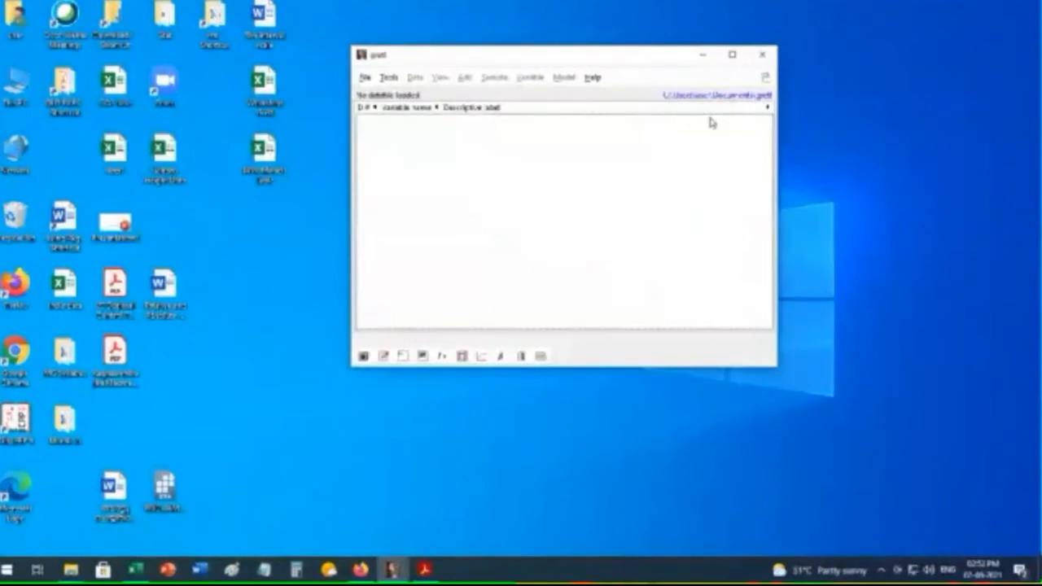
Step: Open the test statistic calculator and examine the fields for the single mean, variance and proportion tests
{"action": "left_click", "coordinate": [389, 78]}
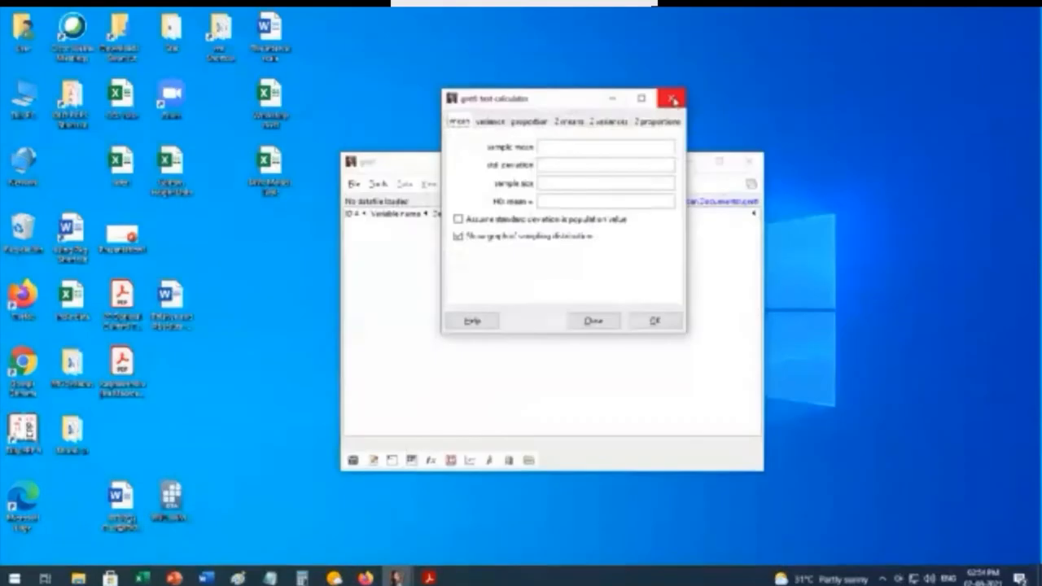
{"action": "left_click", "coordinate": [672, 99]}
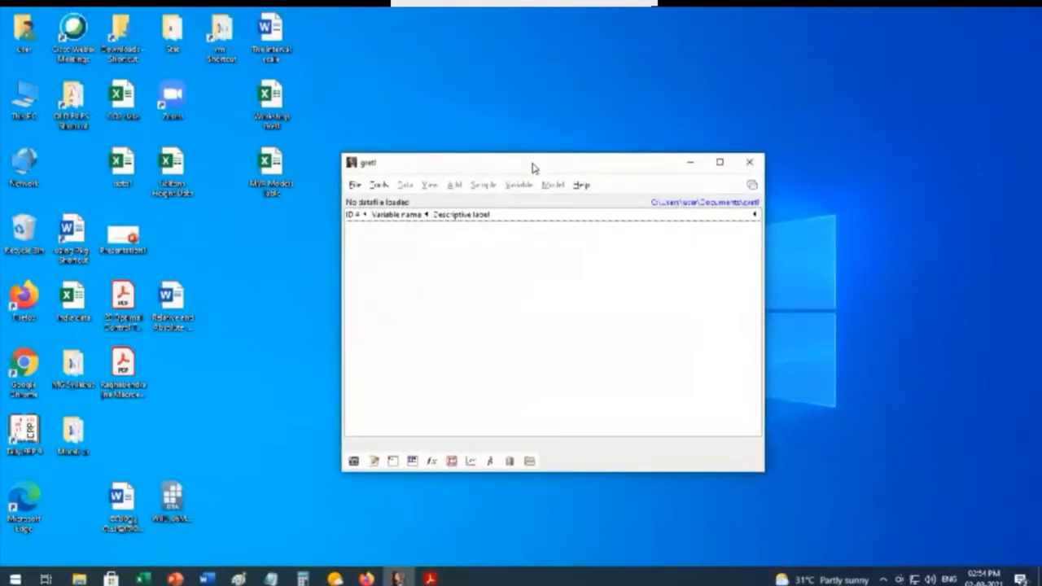
{"action": "left_click_drag", "start_coordinate": [533, 167], "coordinate": [549, 89]}
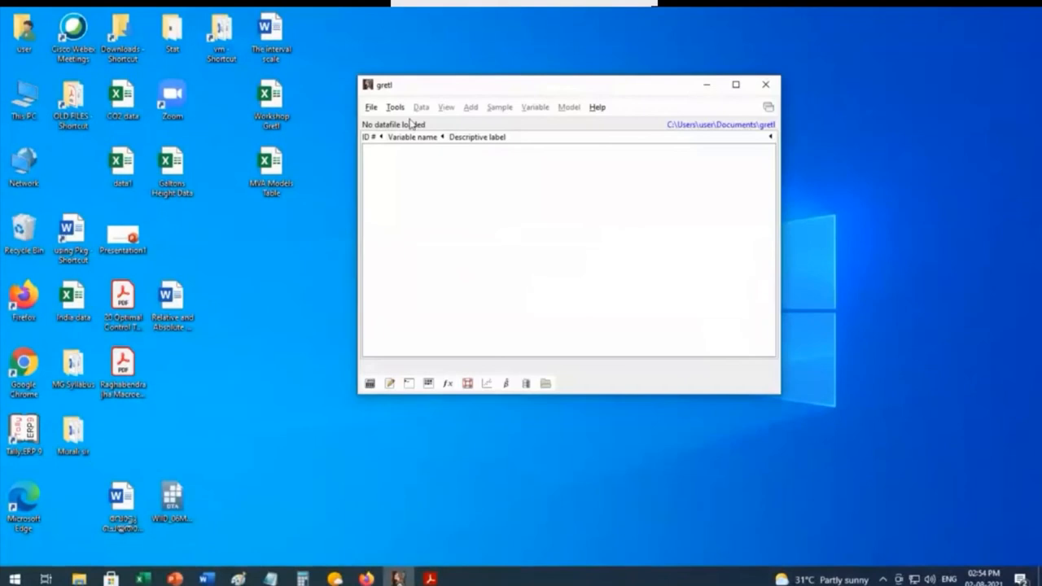
{"action": "left_click", "coordinate": [396, 108]}
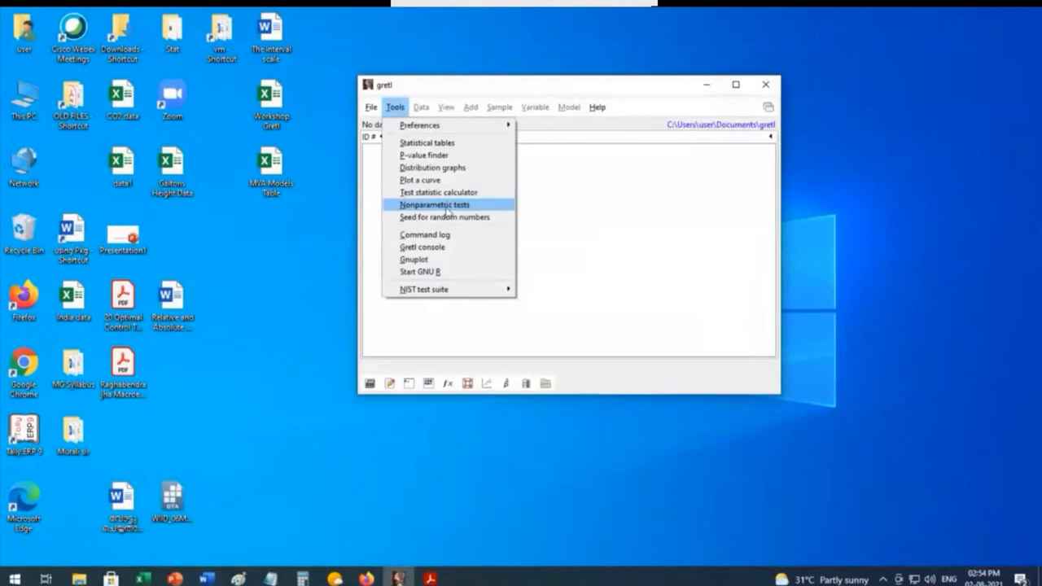
{"action": "left_click", "coordinate": [438, 192]}
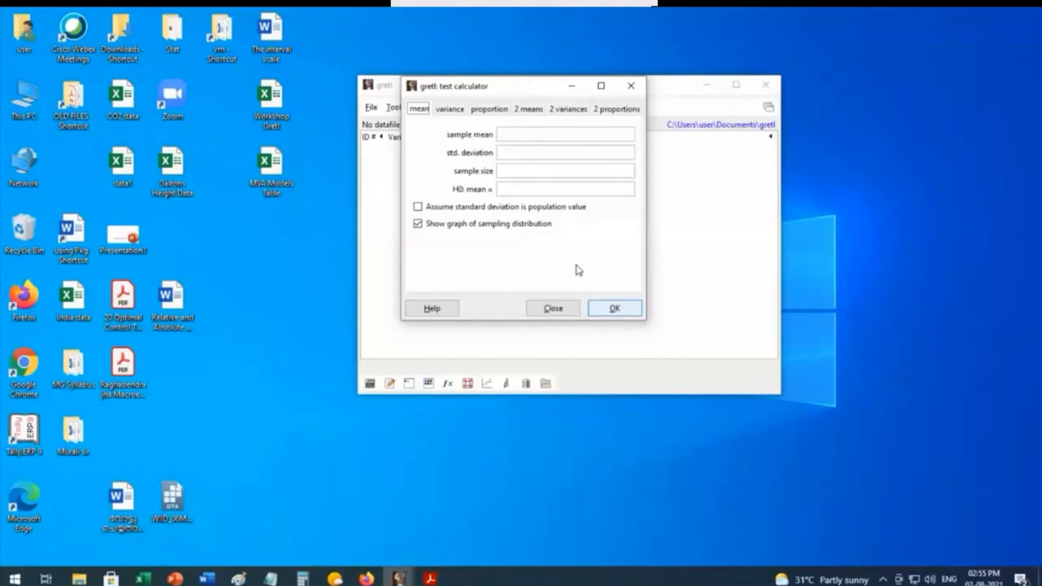
{"action": "left_click", "coordinate": [449, 109]}
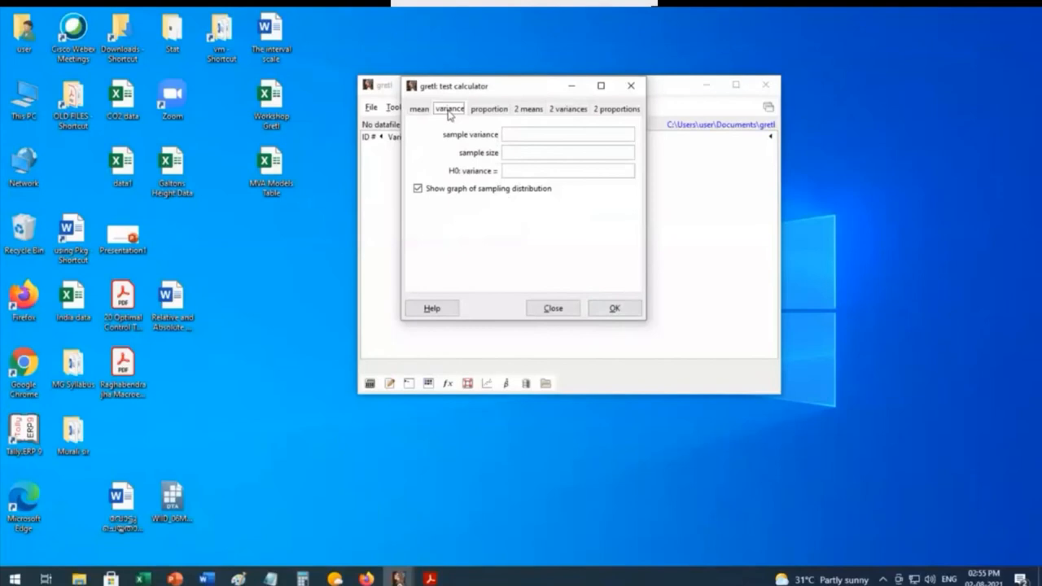
{"action": "left_click", "coordinate": [489, 109]}
Step: Examine the calculator's fields for the two means, two variances and two proportions tests, and close the calculator
{"action": "left_click", "coordinate": [526, 111]}
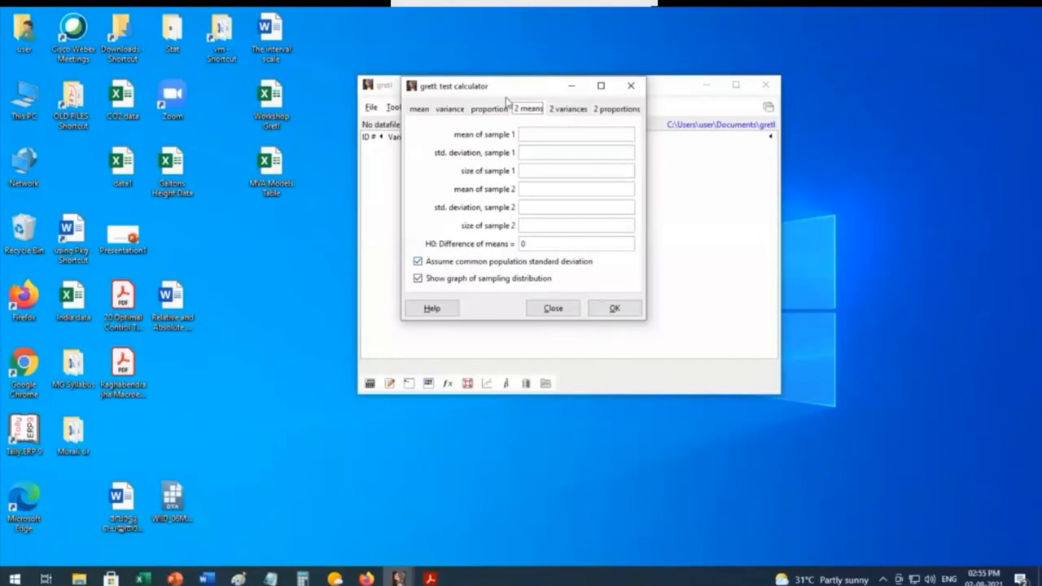
{"action": "left_click_drag", "start_coordinate": [506, 88], "coordinate": [612, 156]}
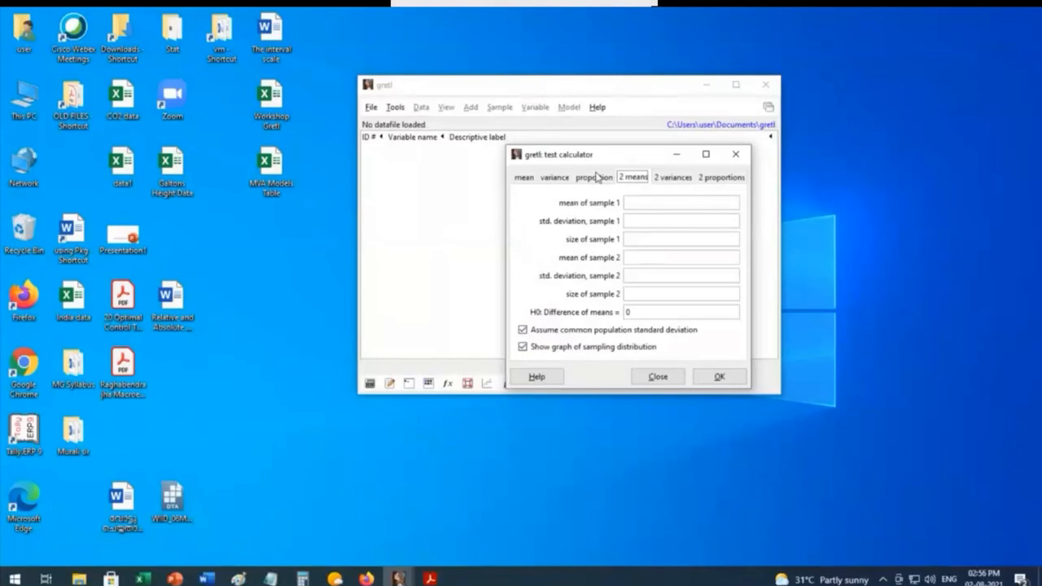
{"action": "left_click", "coordinate": [666, 179]}
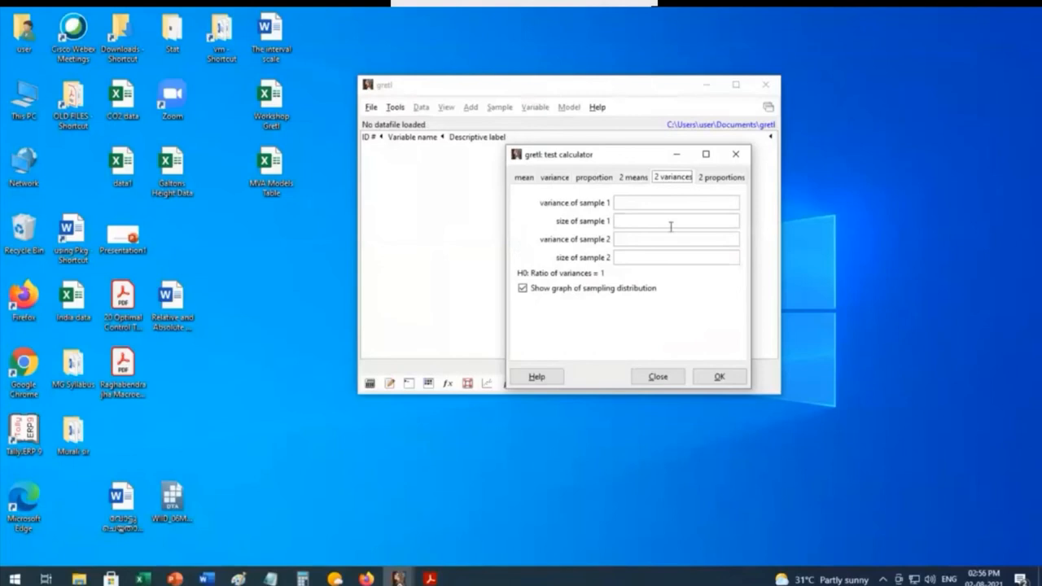
{"action": "left_click", "coordinate": [632, 178]}
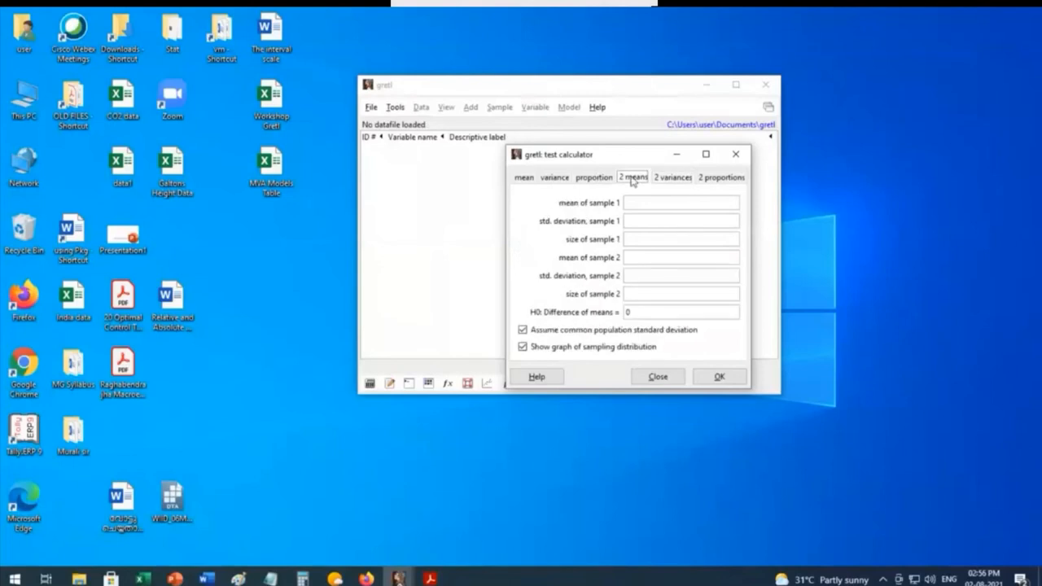
{"action": "left_click", "coordinate": [721, 177]}
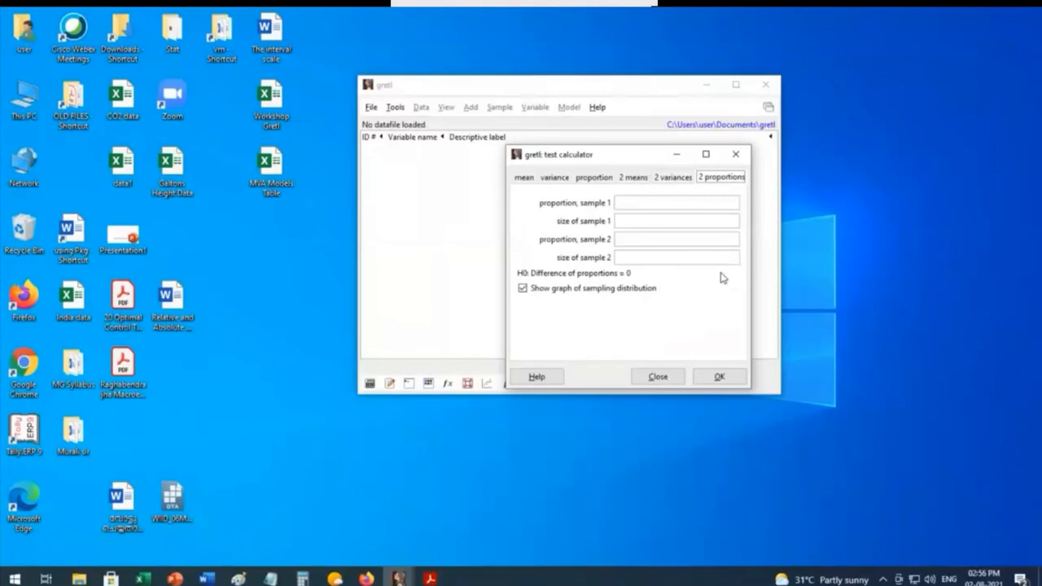
{"action": "left_click", "coordinate": [737, 155]}
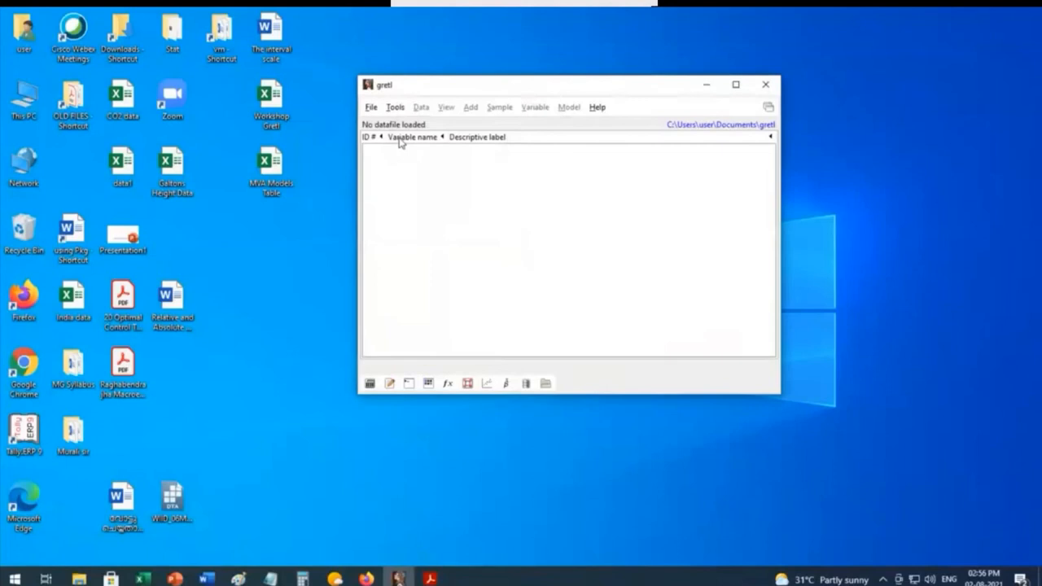
{"action": "left_click", "coordinate": [395, 107]}
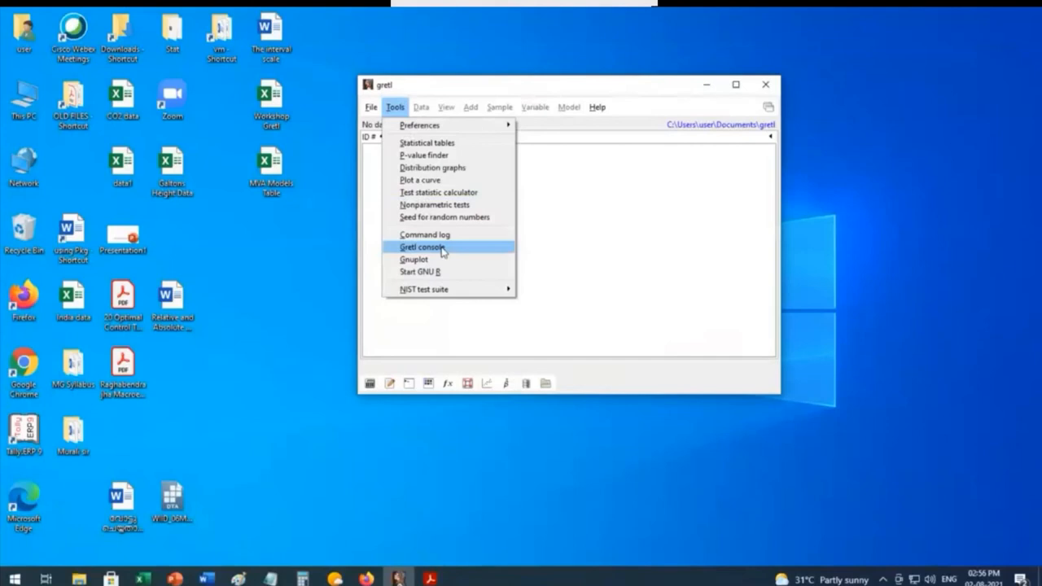
{"action": "left_click", "coordinate": [546, 230]}
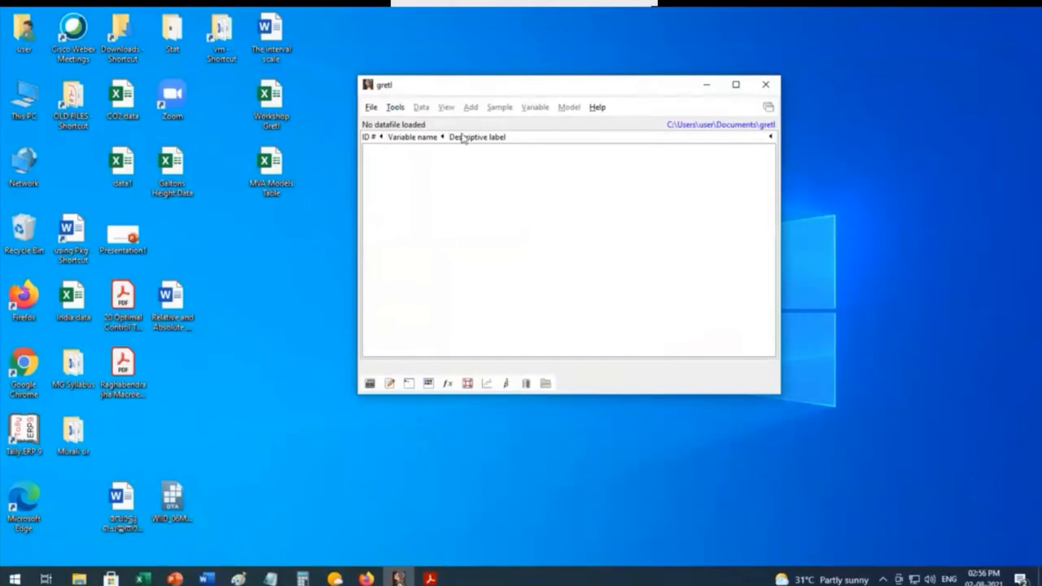
Step: Open the list of sample data files supplied with gretl and place its window over the main window
{"action": "left_click", "coordinate": [370, 109]}
{"action": "mouse_move", "coordinate": [398, 131]}
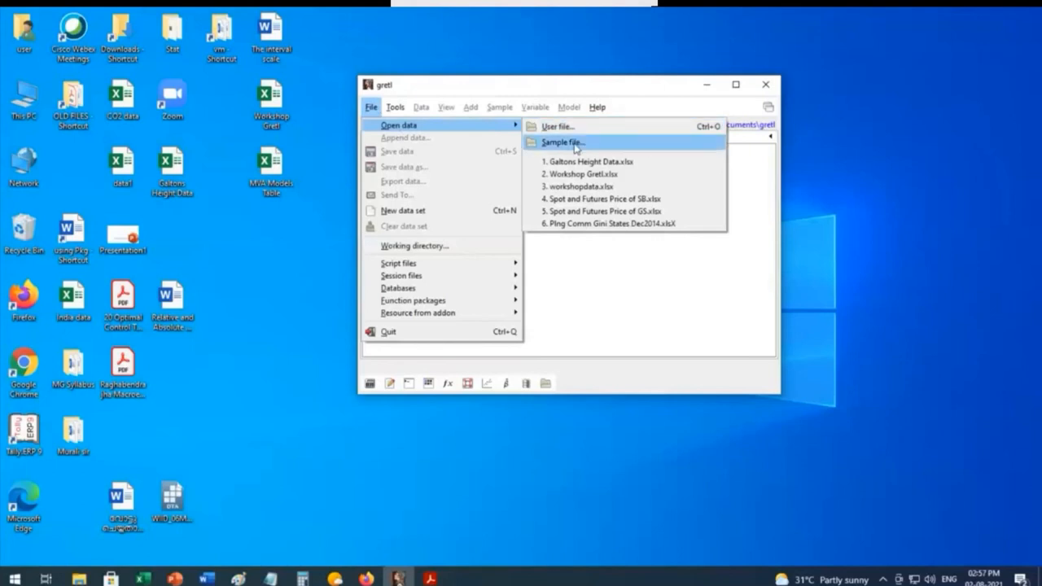
{"action": "left_click", "coordinate": [562, 142]}
{"action": "left_click_drag", "start_coordinate": [529, 42], "coordinate": [479, 124]}
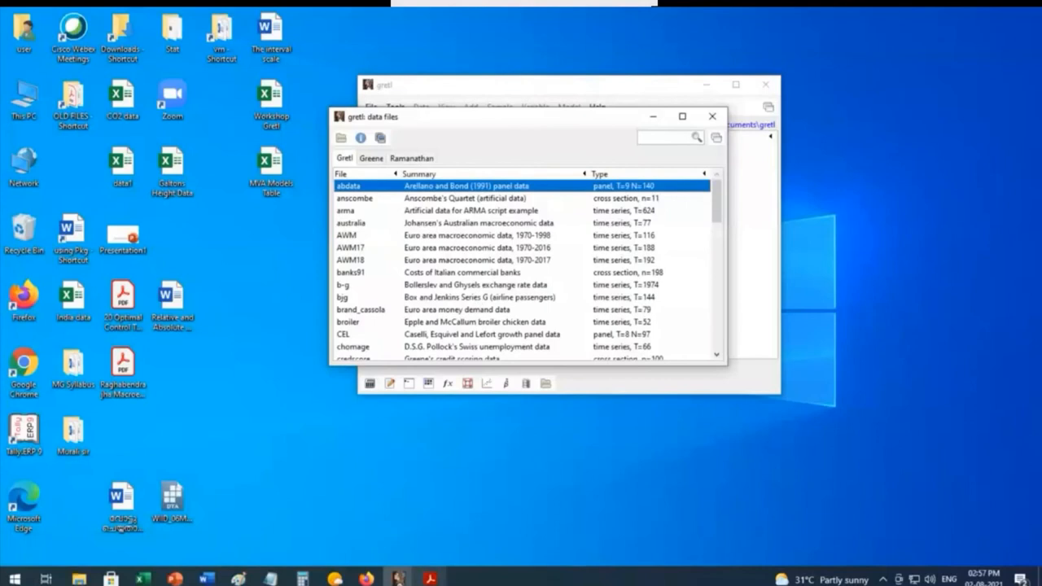
Step: Switch to Adobe Acrobat Reader to view the cover of gretl-guide.pdf, and minimise it again
{"action": "left_click", "coordinate": [430, 579]}
{"action": "left_click_drag", "start_coordinate": [875, 135], "coordinate": [875, 101]}
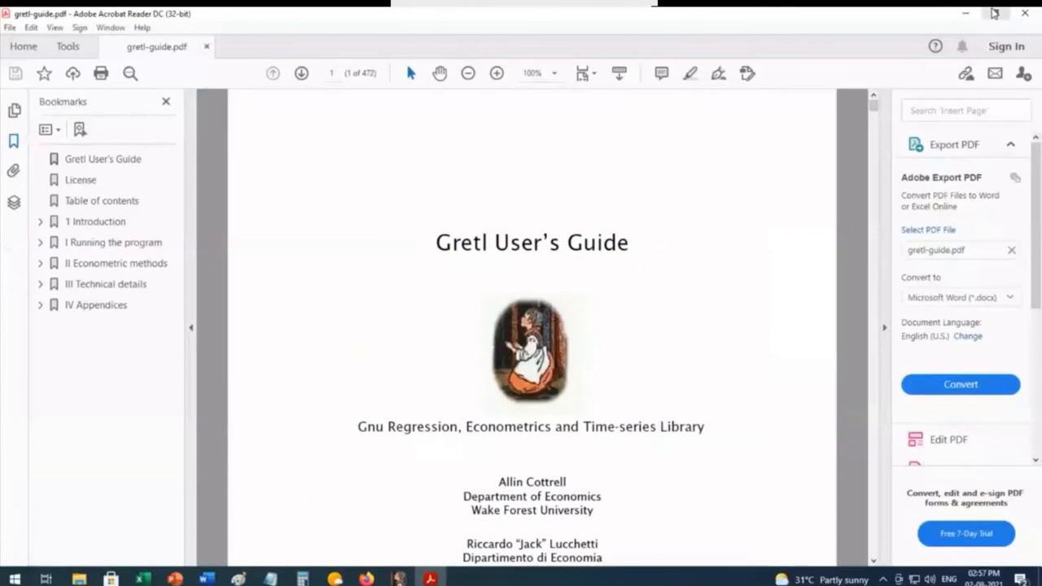
{"action": "left_click", "coordinate": [967, 18]}
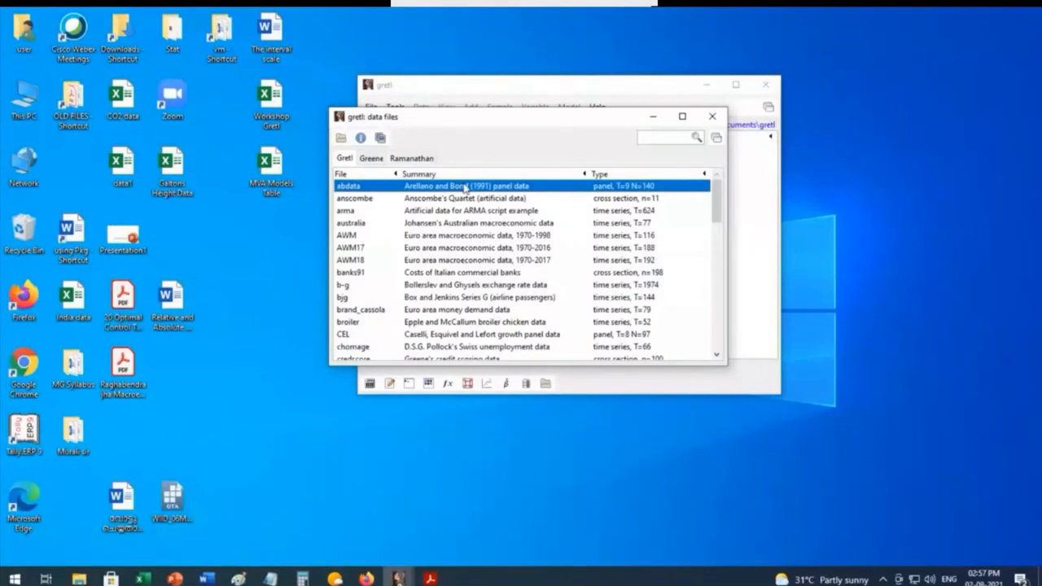
Step: Browse the sample datasets in the Gretl and Greene collections
{"action": "left_click_drag", "start_coordinate": [455, 122], "coordinate": [474, 305]}
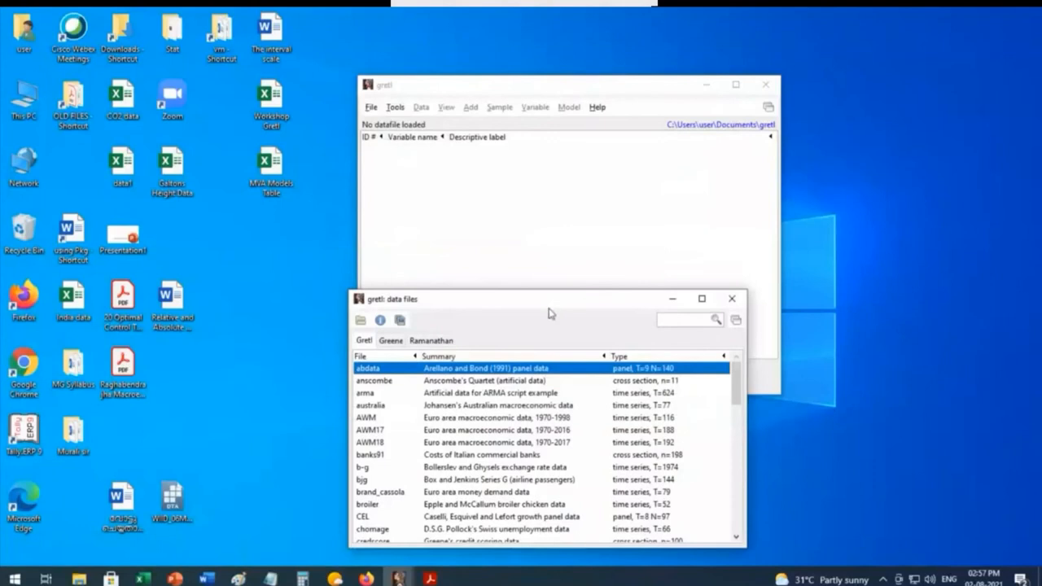
{"action": "left_click_drag", "start_coordinate": [547, 298], "coordinate": [549, 194]}
{"action": "scroll", "coordinate": [521, 318], "scroll_direction": "down", "scroll_amount": 10}
{"action": "scroll", "coordinate": [522, 317], "scroll_direction": "up", "scroll_amount": 10}
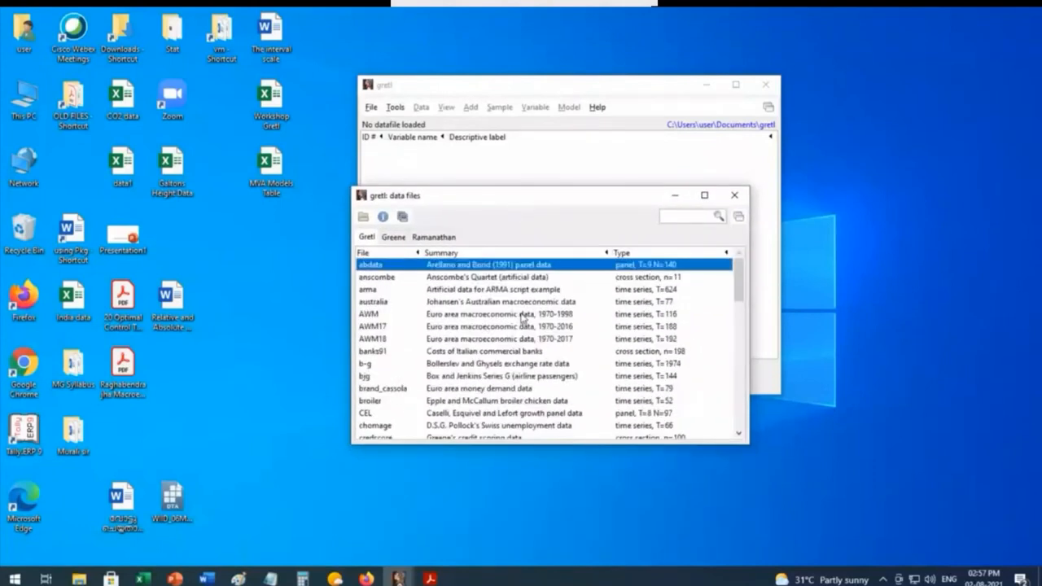
{"action": "left_click", "coordinate": [394, 238]}
{"action": "left_click_drag", "start_coordinate": [528, 193], "coordinate": [521, 149]}
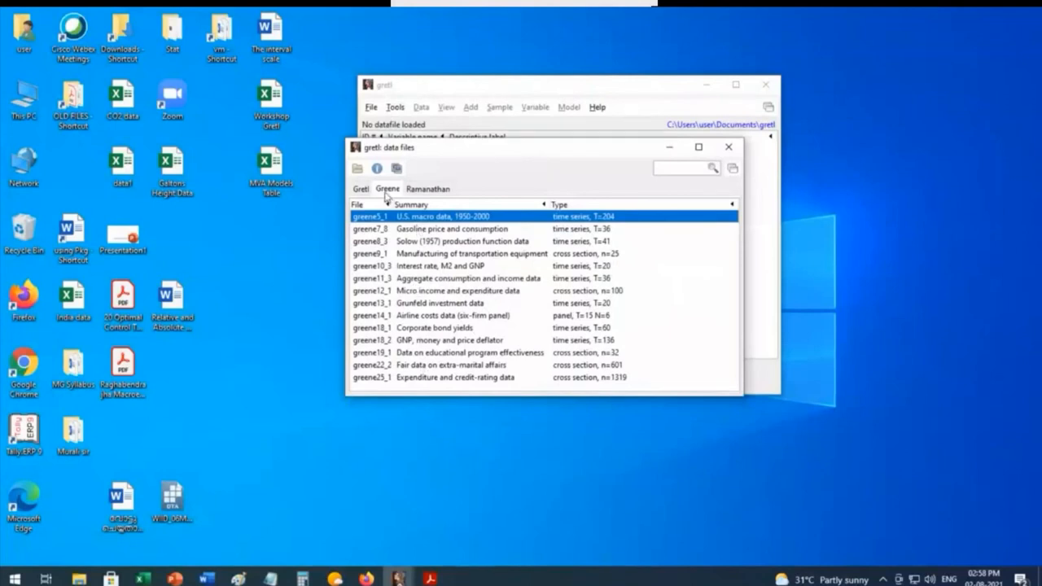
Step: Open the data3-1 dataset, House prices and sqft, from the Ramanathan collection and select the sqft variable
{"action": "left_click", "coordinate": [429, 189]}
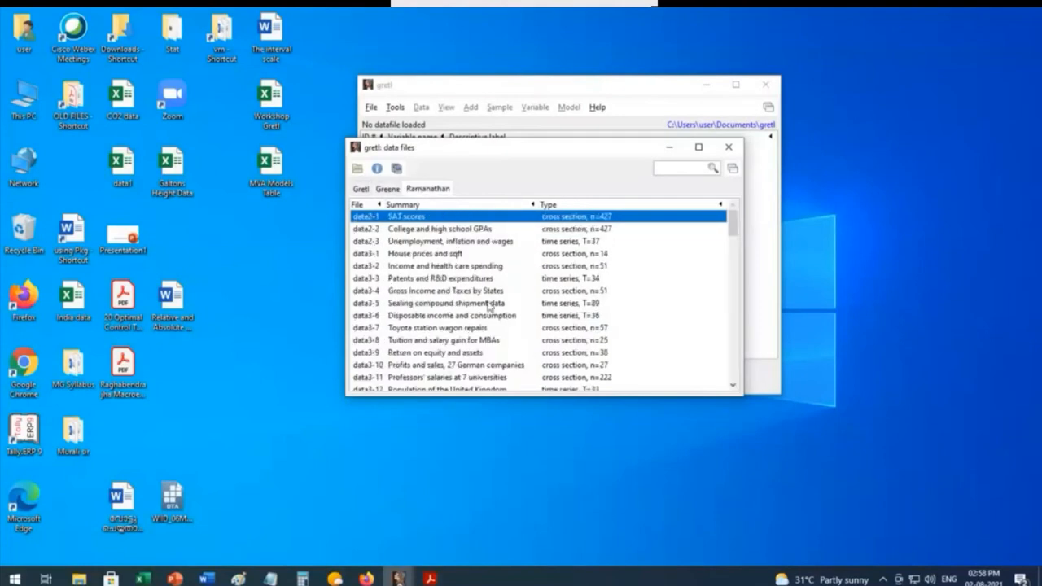
{"action": "scroll", "coordinate": [489, 305], "scroll_direction": "down", "scroll_amount": 7}
{"action": "scroll", "coordinate": [488, 304], "scroll_direction": "up", "scroll_amount": 4}
{"action": "scroll", "coordinate": [489, 305], "scroll_direction": "up", "scroll_amount": 3}
{"action": "scroll", "coordinate": [453, 375], "scroll_direction": "down", "scroll_amount": 6}
{"action": "scroll", "coordinate": [453, 366], "scroll_direction": "up", "scroll_amount": 3}
{"action": "scroll", "coordinate": [453, 362], "scroll_direction": "up", "scroll_amount": 3}
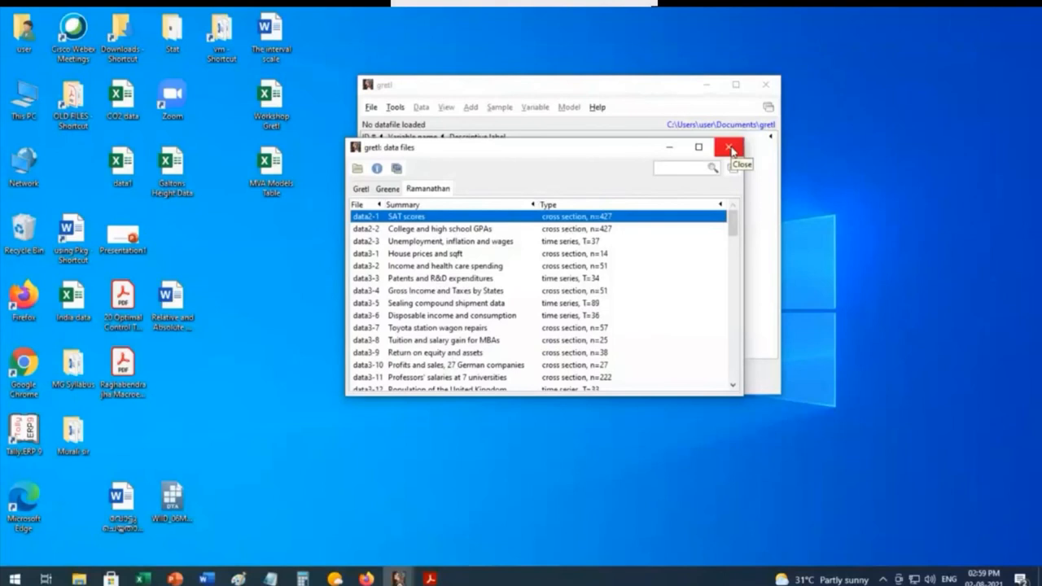
{"action": "left_click", "coordinate": [410, 255]}
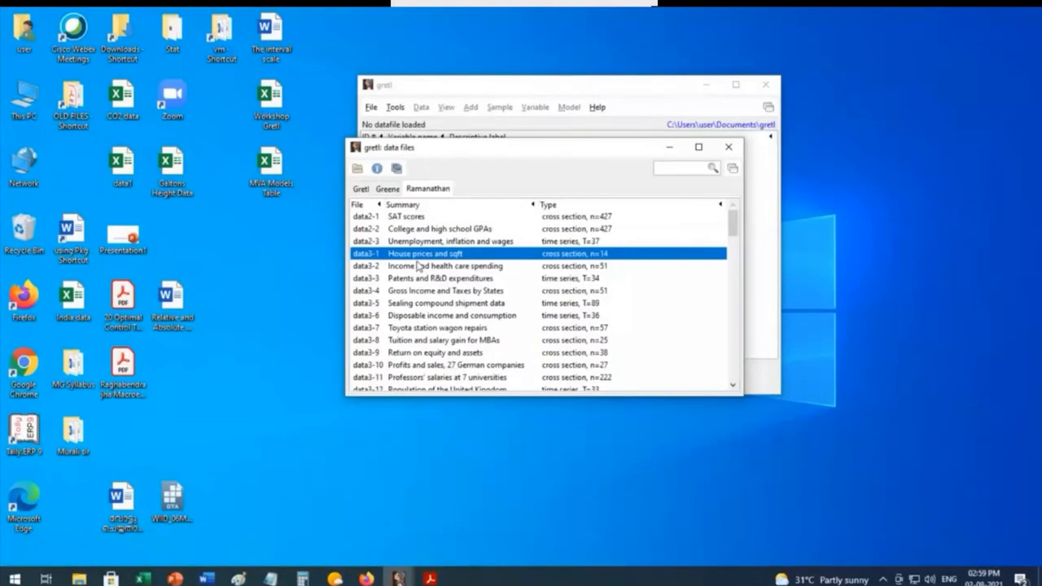
{"action": "double_click", "coordinate": [489, 255]}
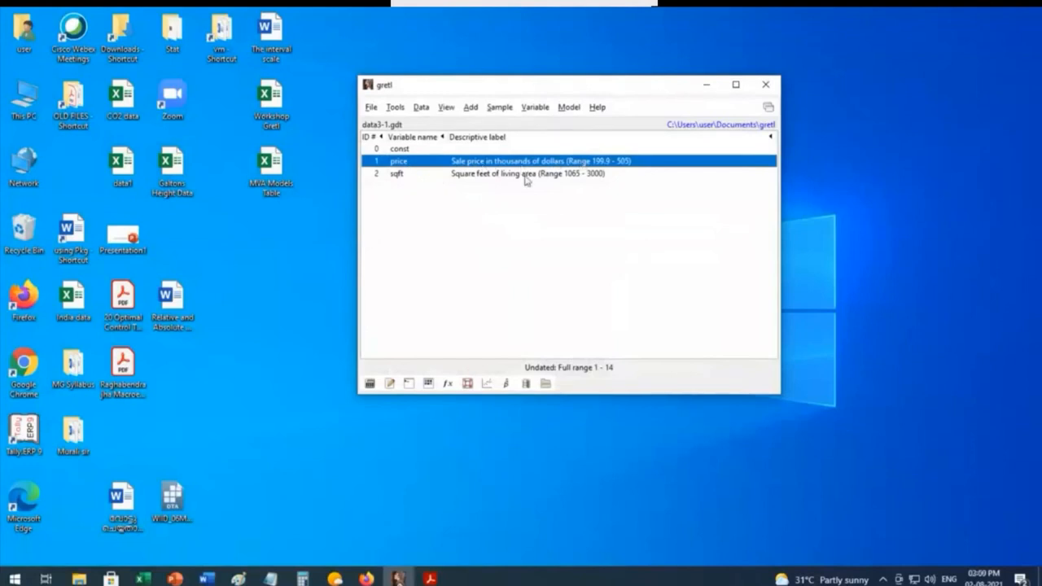
{"action": "left_click", "coordinate": [407, 175]}
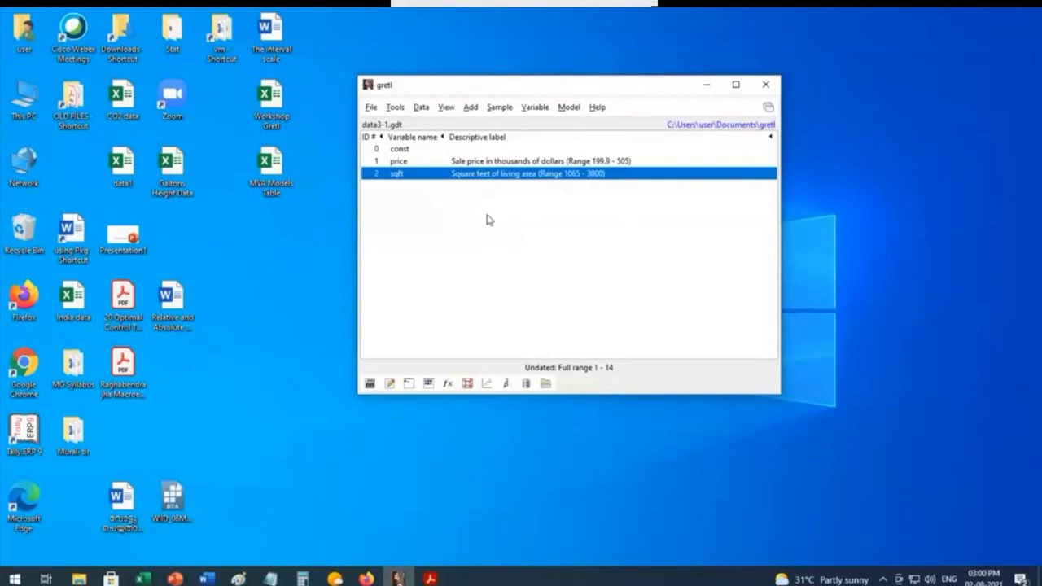
Step: Open the test statistic calculator for a mean test and fill in the sample statistics from the dataset variable price
{"action": "left_click", "coordinate": [395, 108]}
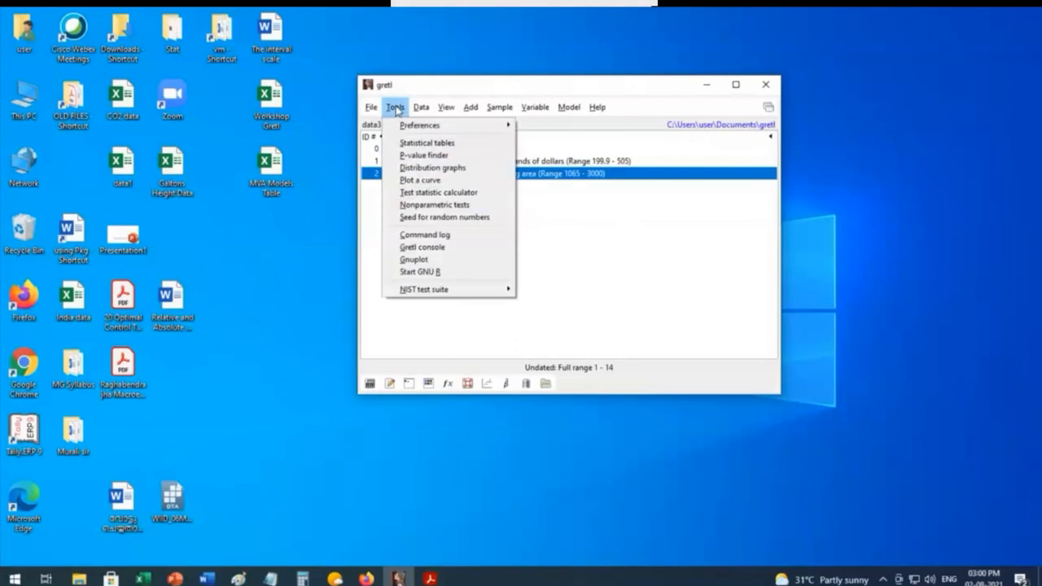
{"action": "left_click", "coordinate": [426, 198]}
{"action": "left_click_drag", "start_coordinate": [418, 76], "coordinate": [517, 166]}
{"action": "left_click_drag", "start_coordinate": [582, 155], "coordinate": [577, 124]}
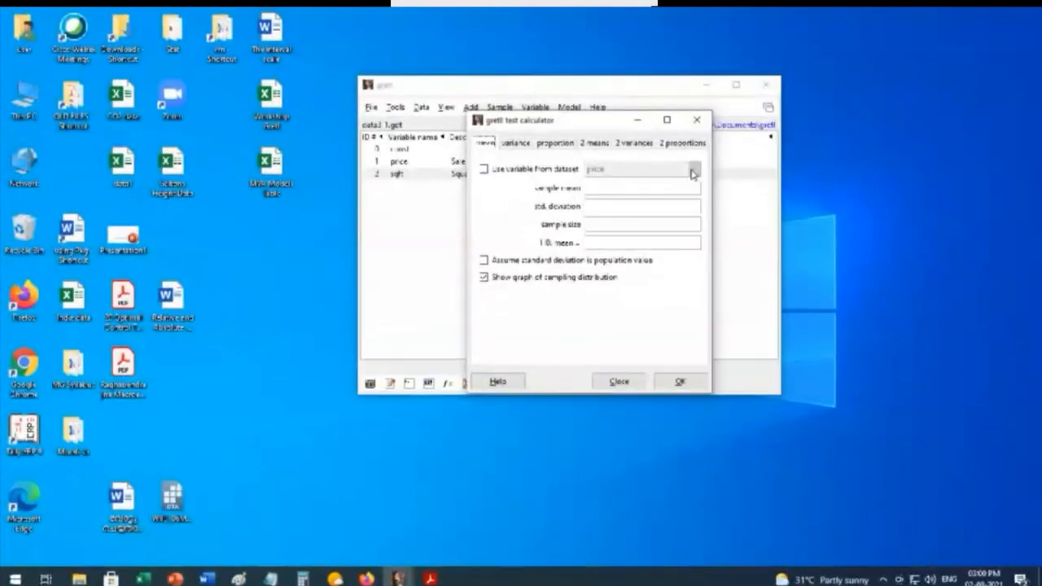
{"action": "left_click", "coordinate": [482, 170]}
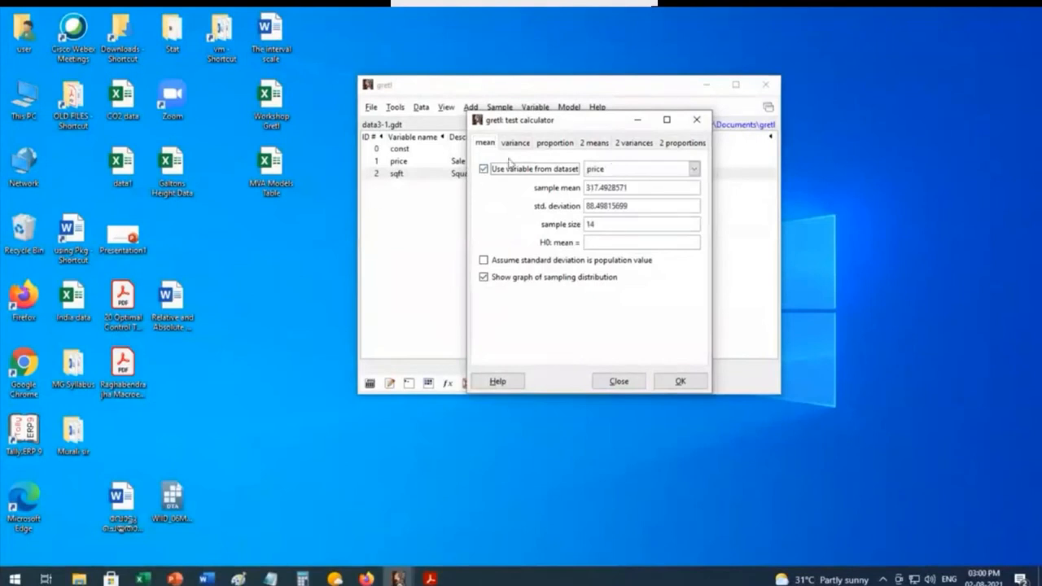
{"action": "left_click_drag", "start_coordinate": [613, 121], "coordinate": [656, 88]}
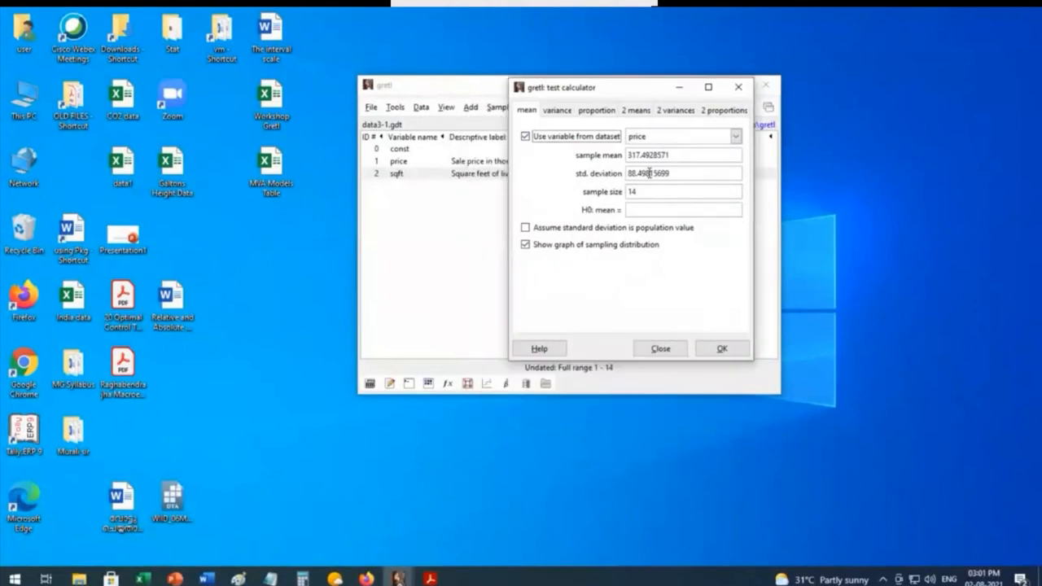
Step: Set the null-hypothesis mean to 320 and run the test on the price variable with the sampling distribution graph
{"action": "left_click", "coordinate": [644, 213]}
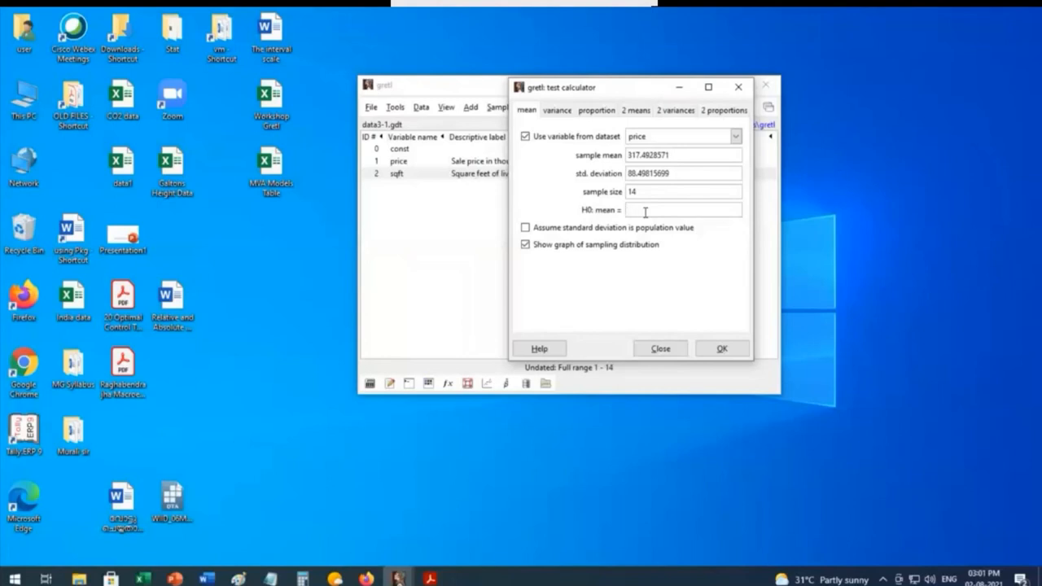
{"action": "type", "text": "320"}
{"action": "left_click", "coordinate": [721, 350]}
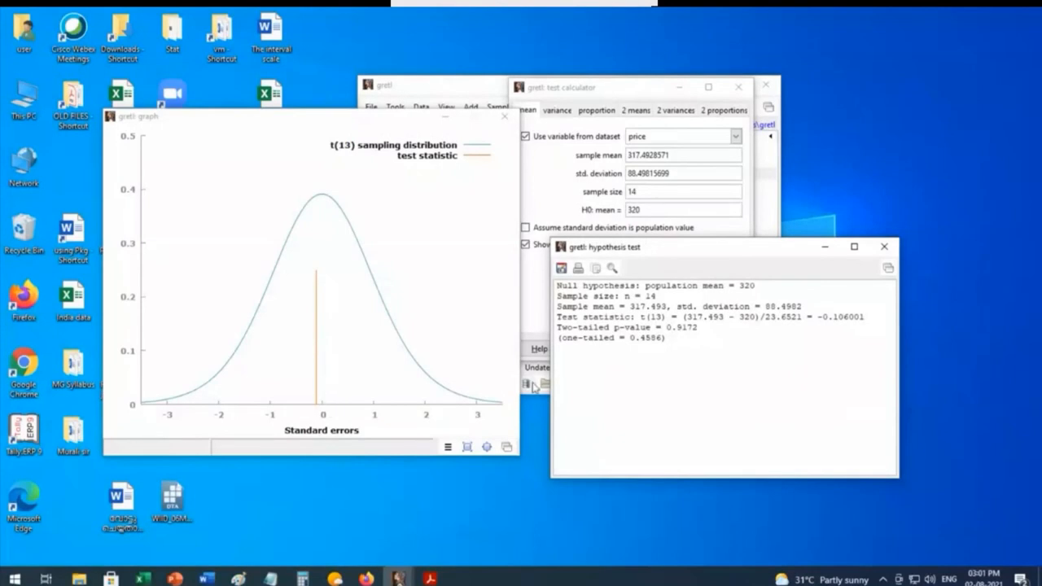
Step: Arrange the sampling distribution graph and hypothesis test windows side by side to examine the test statistic and p-values
{"action": "left_click_drag", "start_coordinate": [688, 252], "coordinate": [625, 159]}
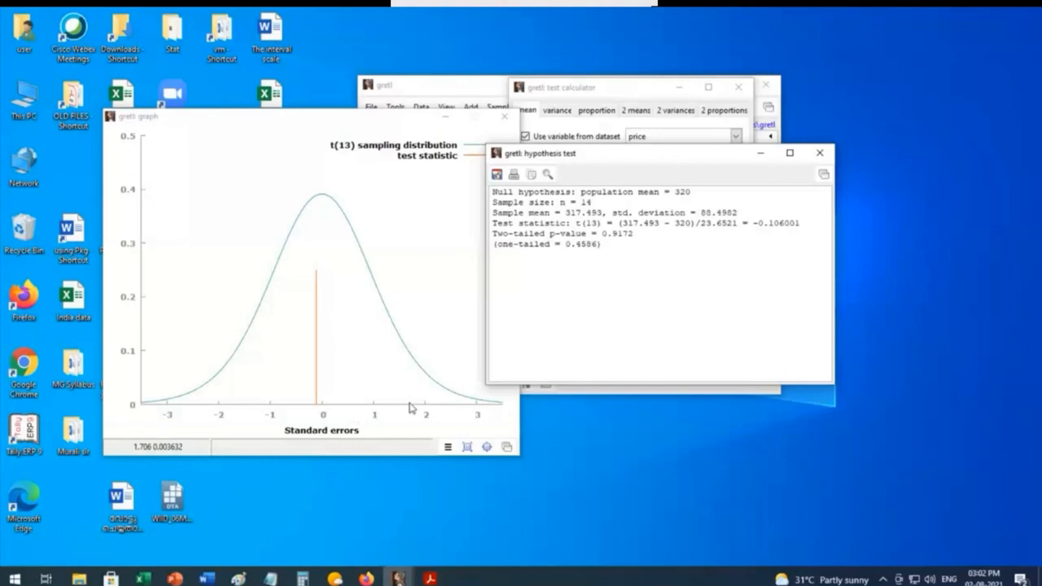
{"action": "left_click_drag", "start_coordinate": [359, 122], "coordinate": [223, 132]}
{"action": "left_click_drag", "start_coordinate": [604, 155], "coordinate": [711, 263]}
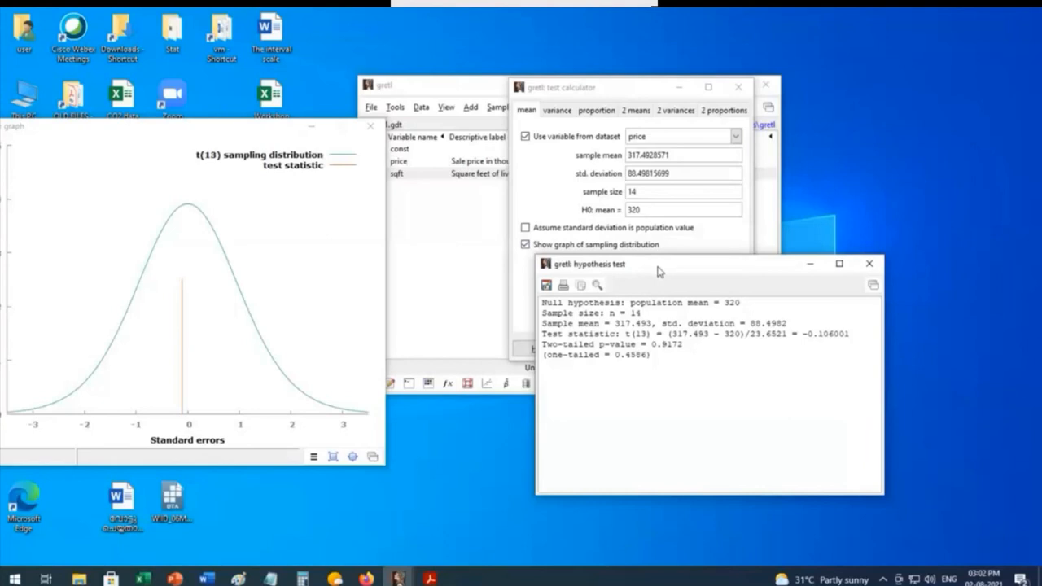
{"action": "left_click_drag", "start_coordinate": [659, 271], "coordinate": [658, 150]}
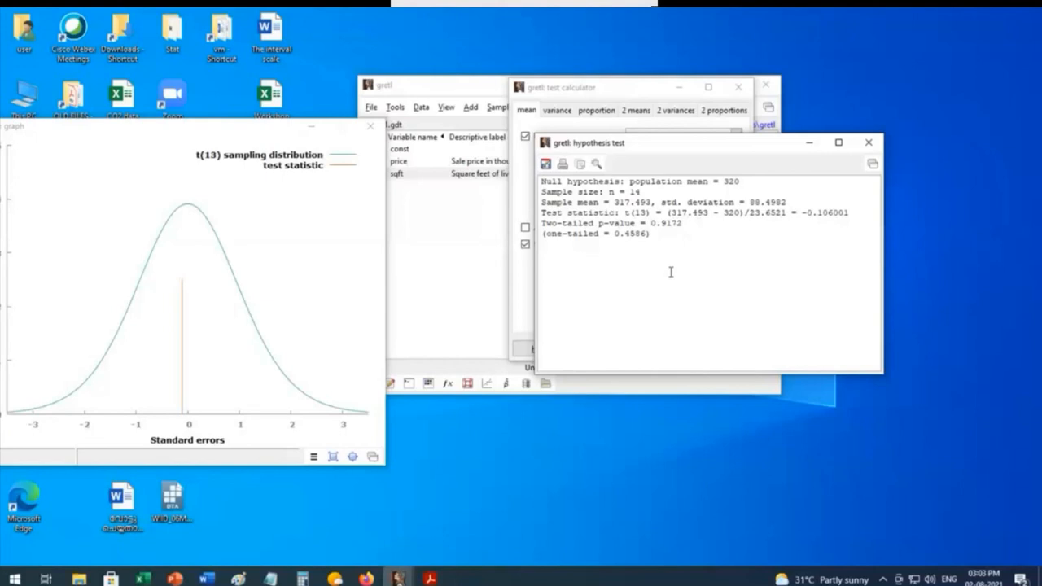
Step: Fill in a two-means test with sample statistics from the dataset variables price and sqft, and close the test calculator without running it
{"action": "left_click", "coordinate": [869, 145]}
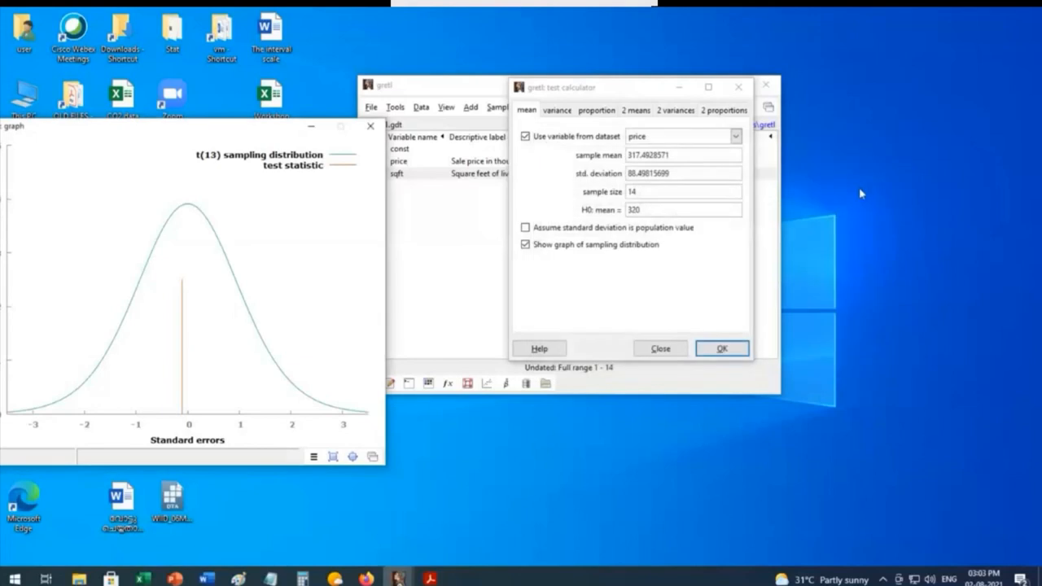
{"action": "left_click", "coordinate": [636, 111]}
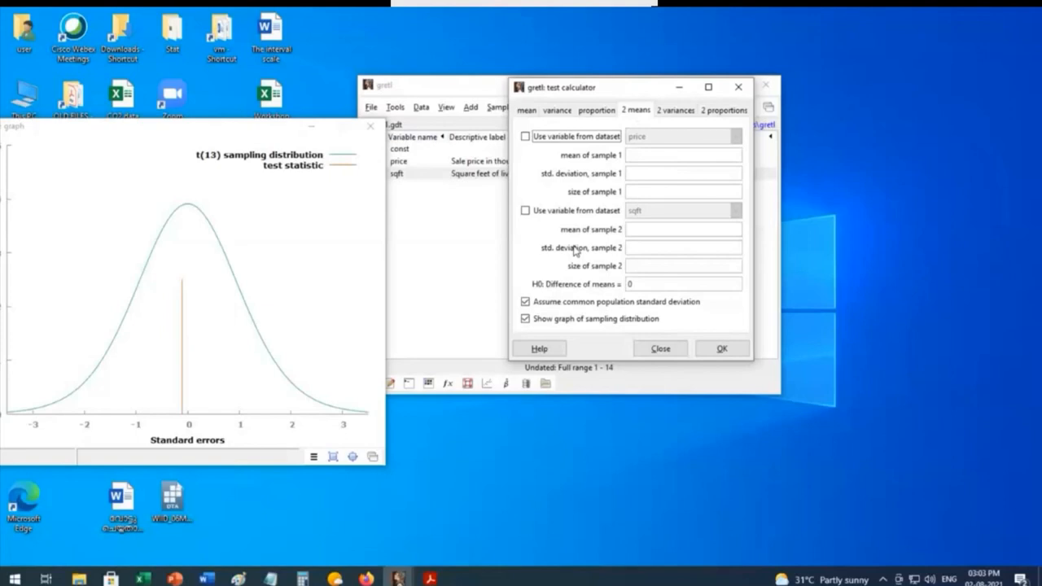
{"action": "left_click", "coordinate": [525, 136]}
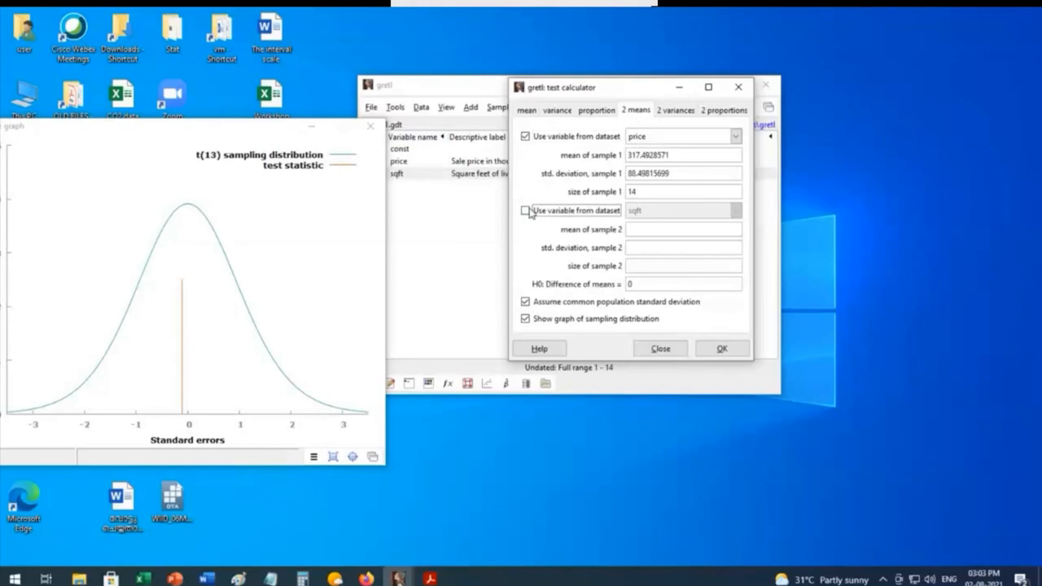
{"action": "left_click", "coordinate": [525, 210]}
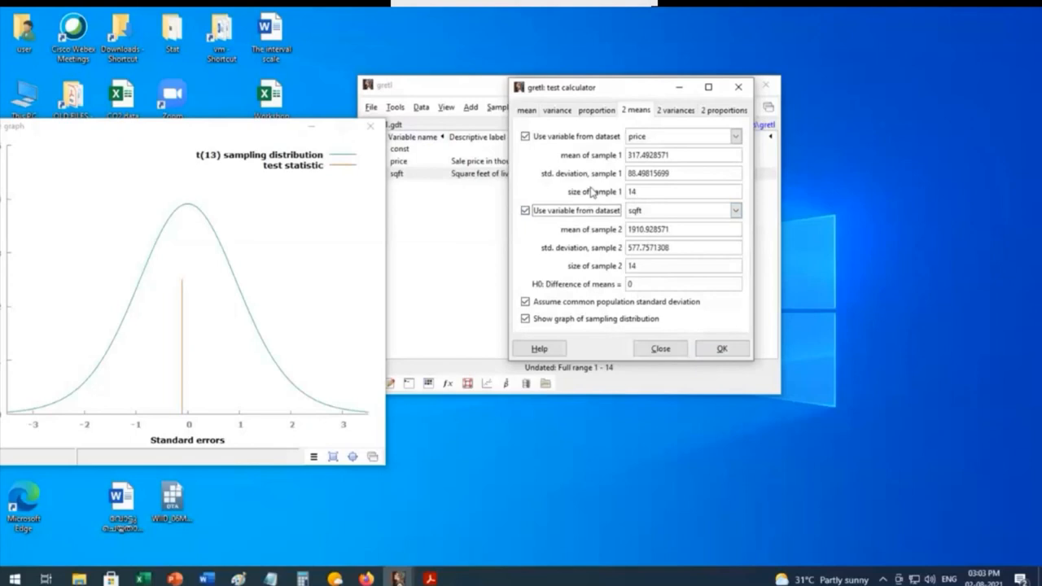
{"action": "left_click", "coordinate": [739, 88]}
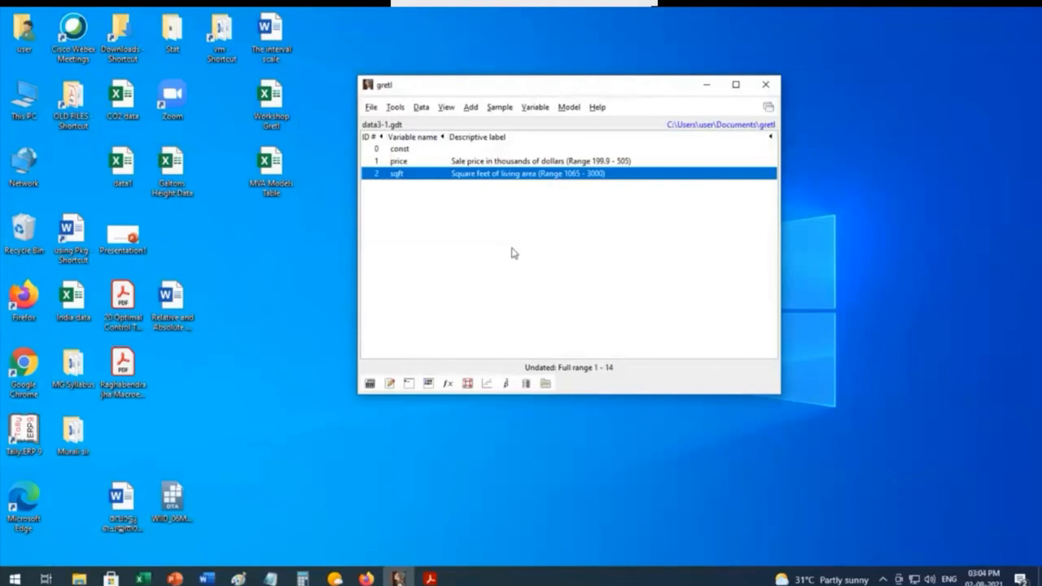
Step: Display the summary statistics of the price variable, examine them and close the output
{"action": "left_click", "coordinate": [505, 165]}
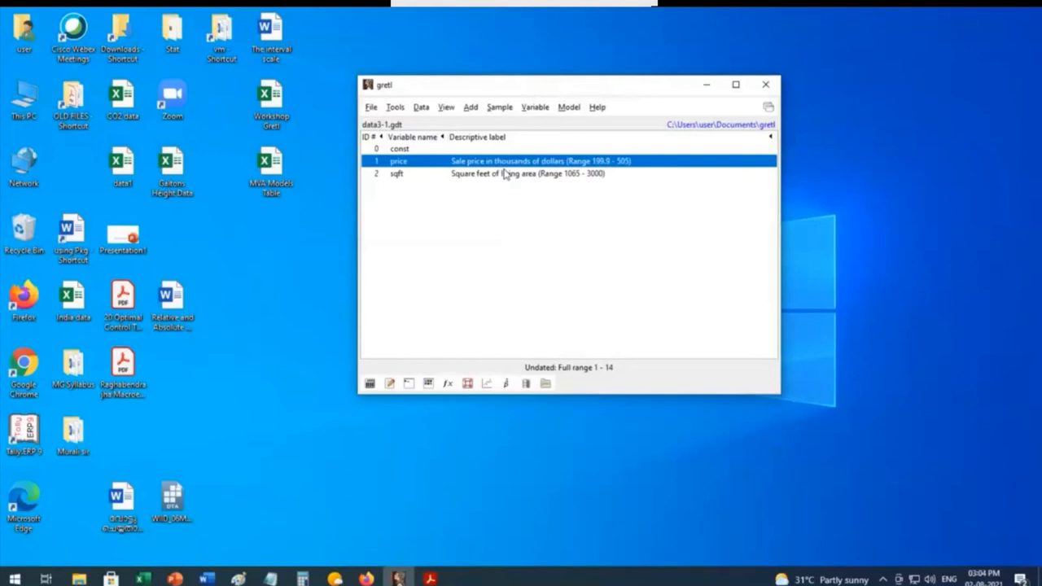
{"action": "left_click", "coordinate": [535, 107]}
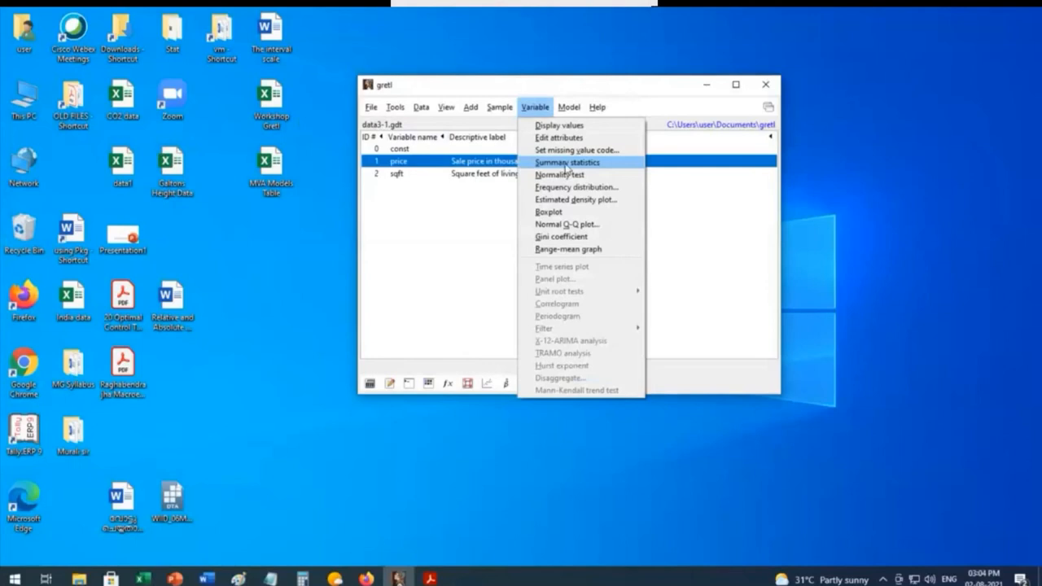
{"action": "left_click", "coordinate": [567, 165]}
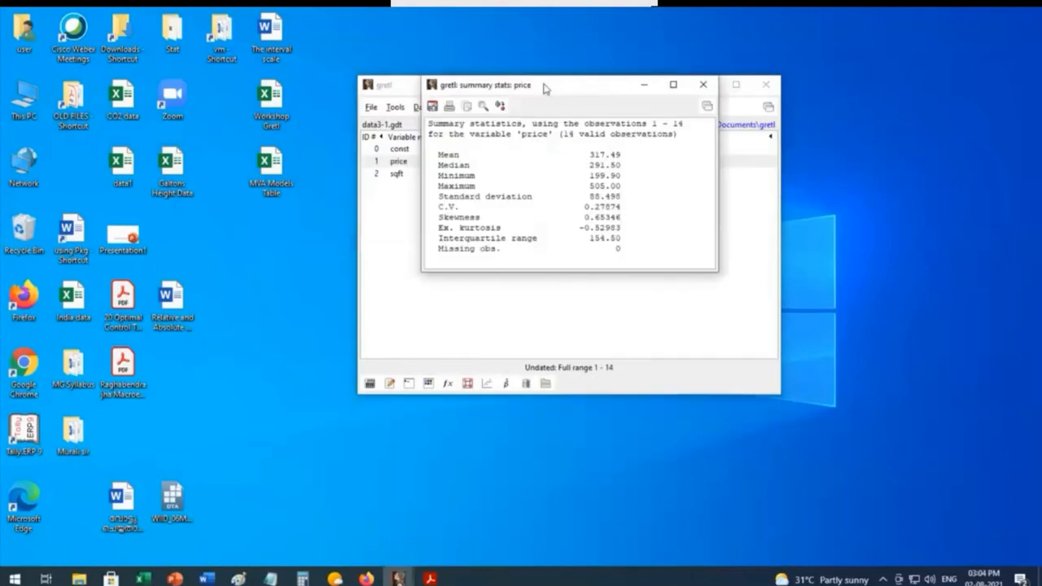
{"action": "left_click_drag", "start_coordinate": [546, 88], "coordinate": [220, 92]}
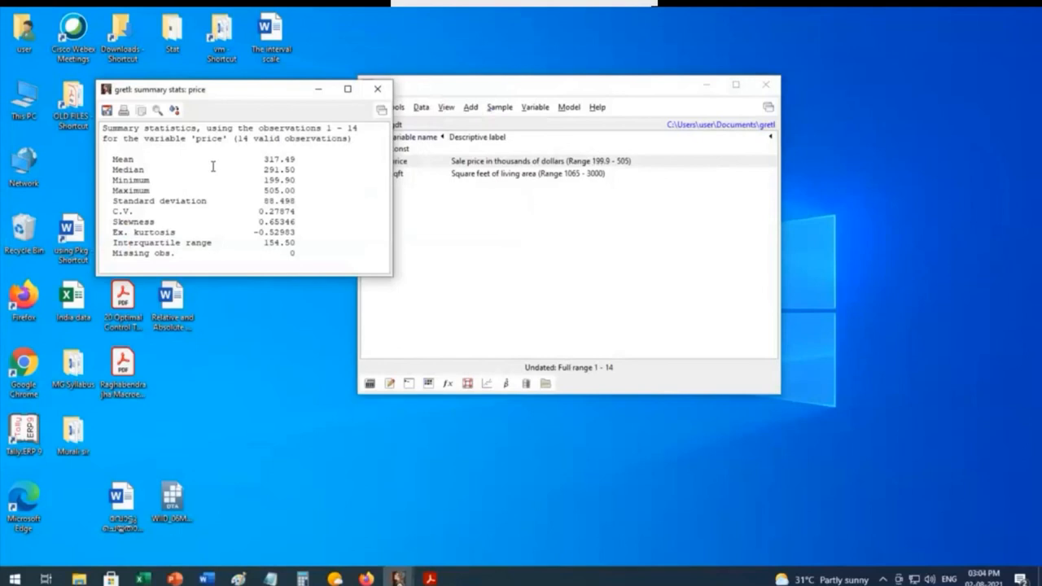
{"action": "left_click", "coordinate": [378, 89]}
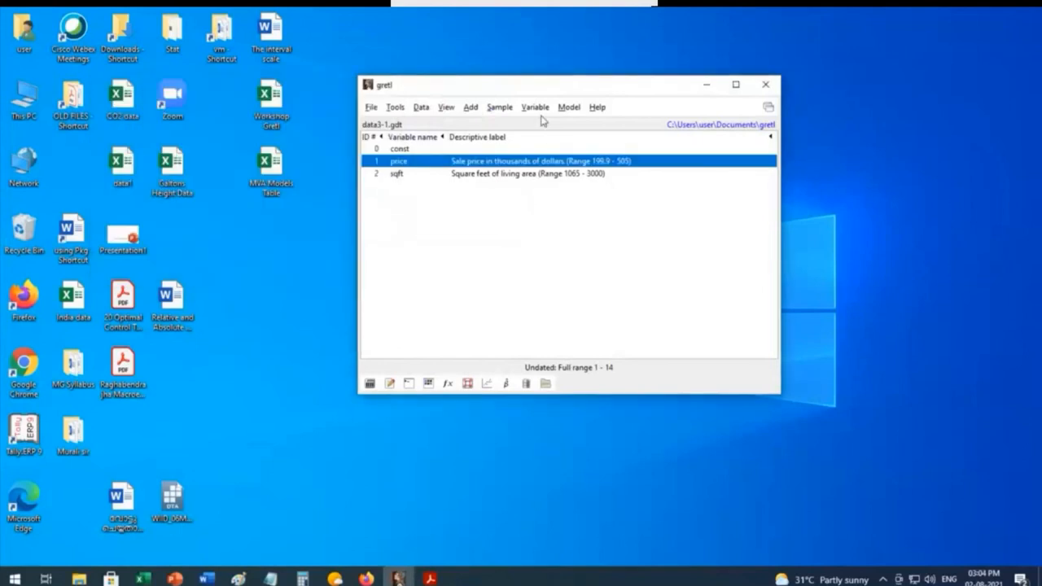
Step: Generate the frequency distribution of price with 7 bins and its plot, examine the table and histogram, and close both
{"action": "left_click", "coordinate": [535, 107]}
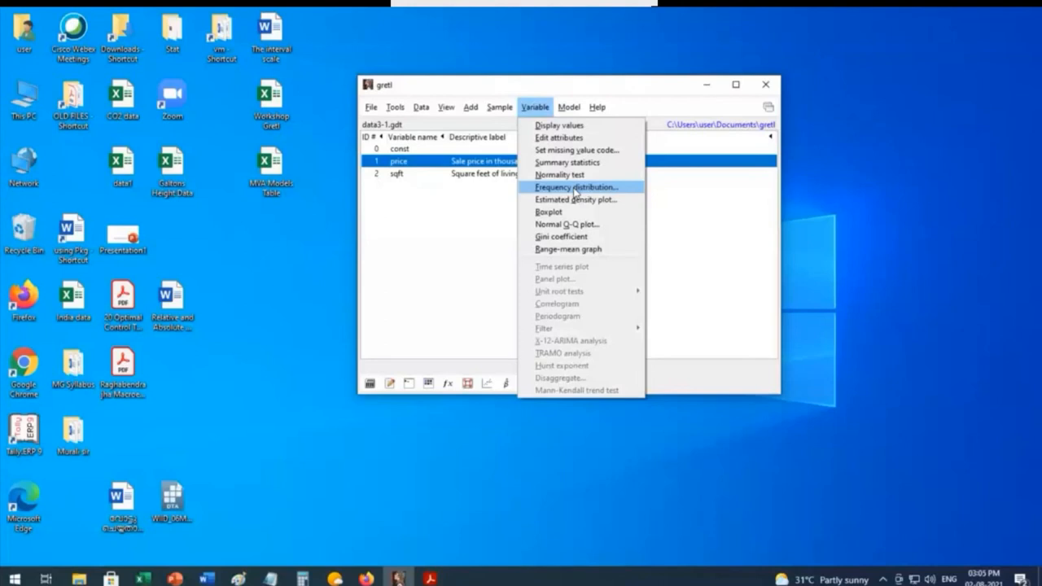
{"action": "left_click", "coordinate": [576, 189]}
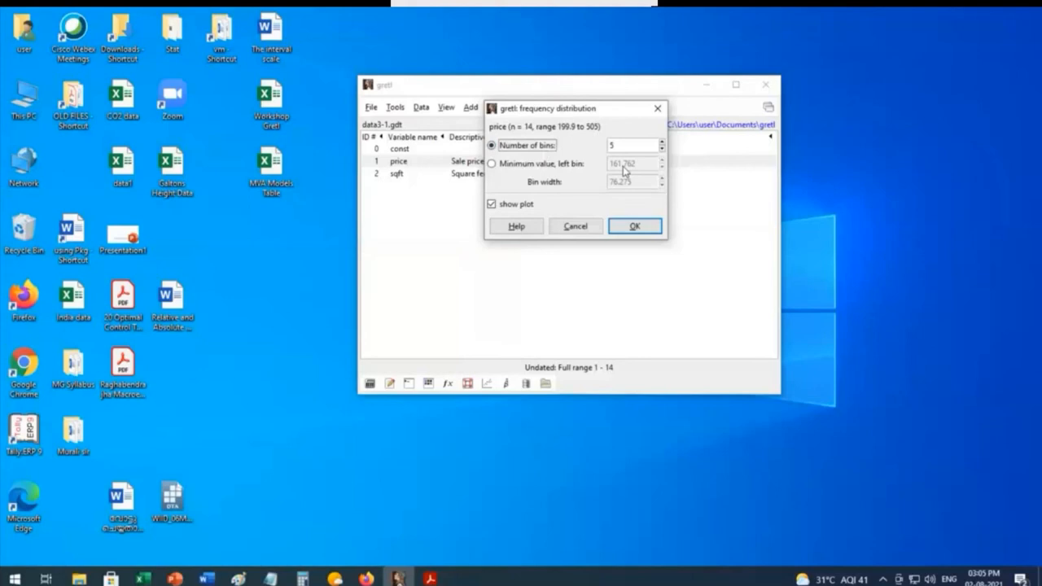
{"action": "left_click", "coordinate": [662, 143]}
{"action": "left_click", "coordinate": [662, 143]}
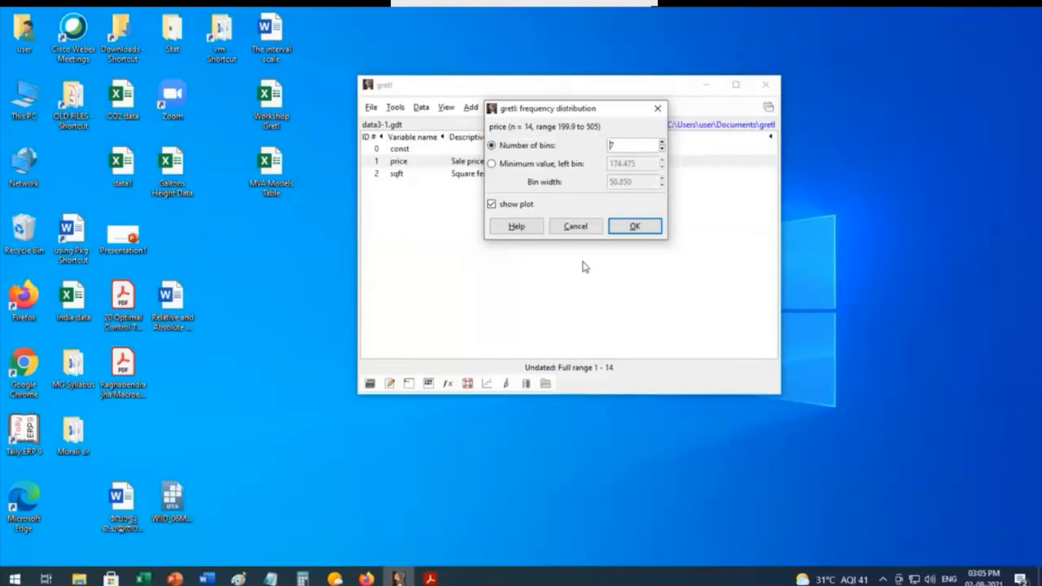
{"action": "left_click", "coordinate": [635, 227]}
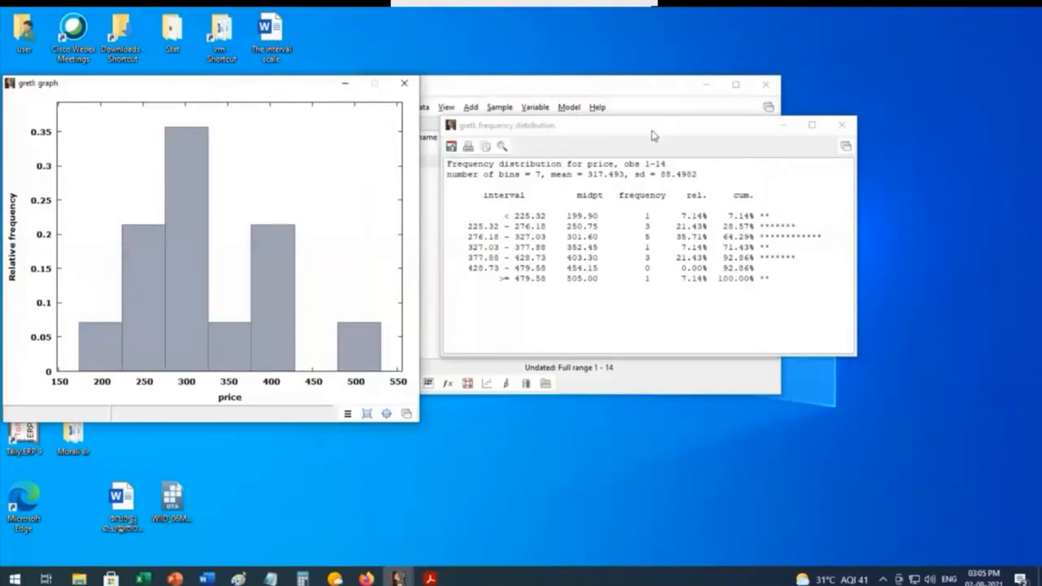
{"action": "left_click_drag", "start_coordinate": [652, 135], "coordinate": [664, 103]}
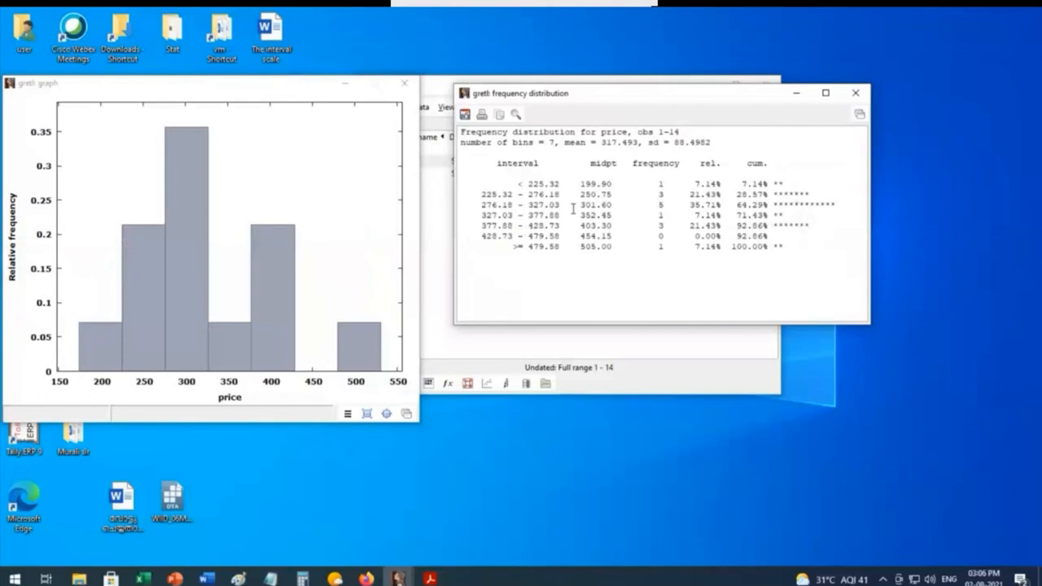
{"action": "left_click", "coordinate": [857, 99]}
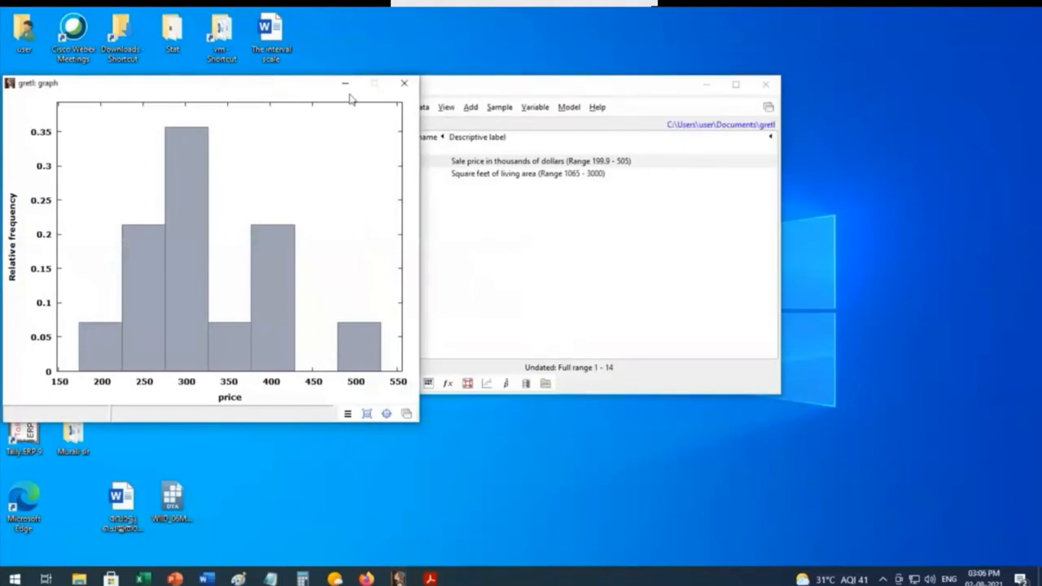
{"action": "left_click", "coordinate": [405, 84]}
Step: Compute the Gini coefficient of price, examine it beside the Lorenz curve, and close both windows
{"action": "left_click", "coordinate": [534, 108]}
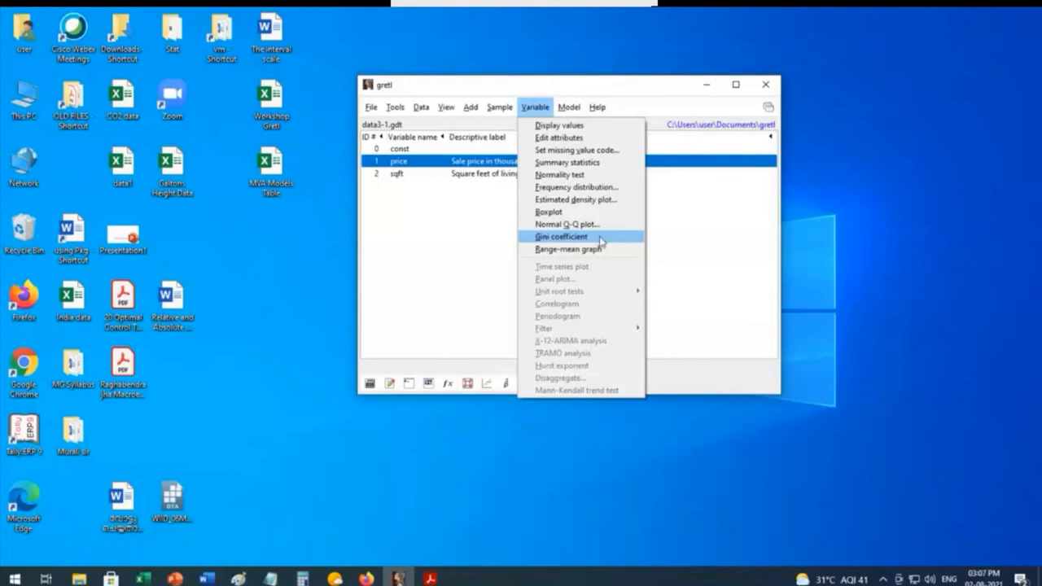
{"action": "left_click", "coordinate": [599, 238]}
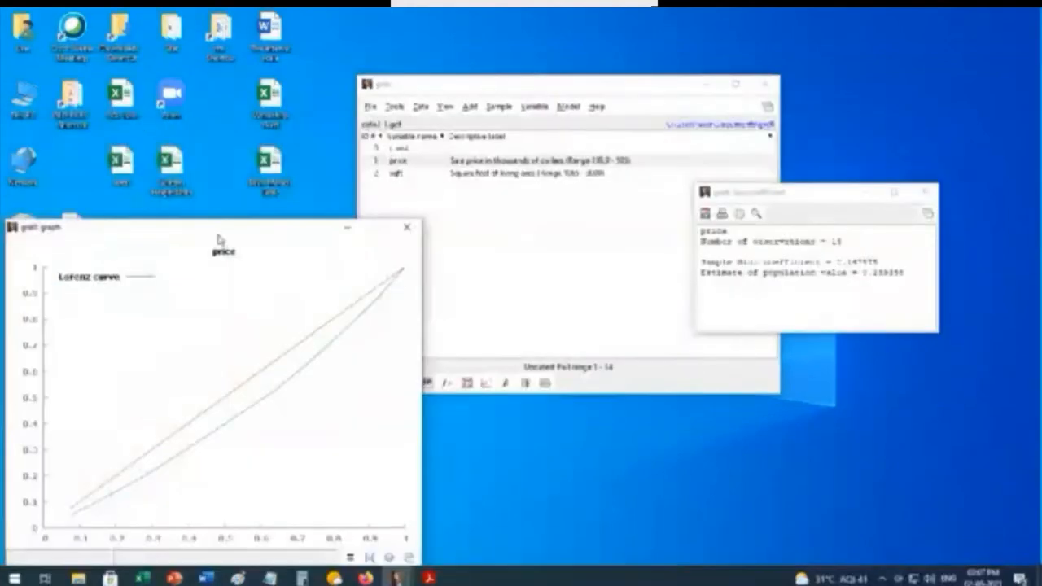
{"action": "left_click_drag", "start_coordinate": [217, 228], "coordinate": [314, 95]}
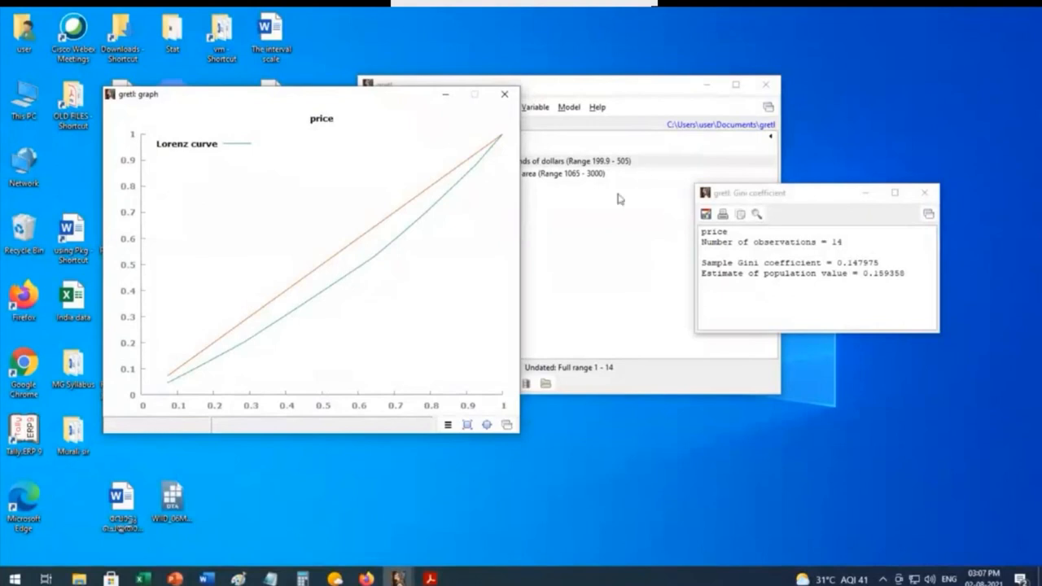
{"action": "left_click_drag", "start_coordinate": [822, 194], "coordinate": [680, 175]}
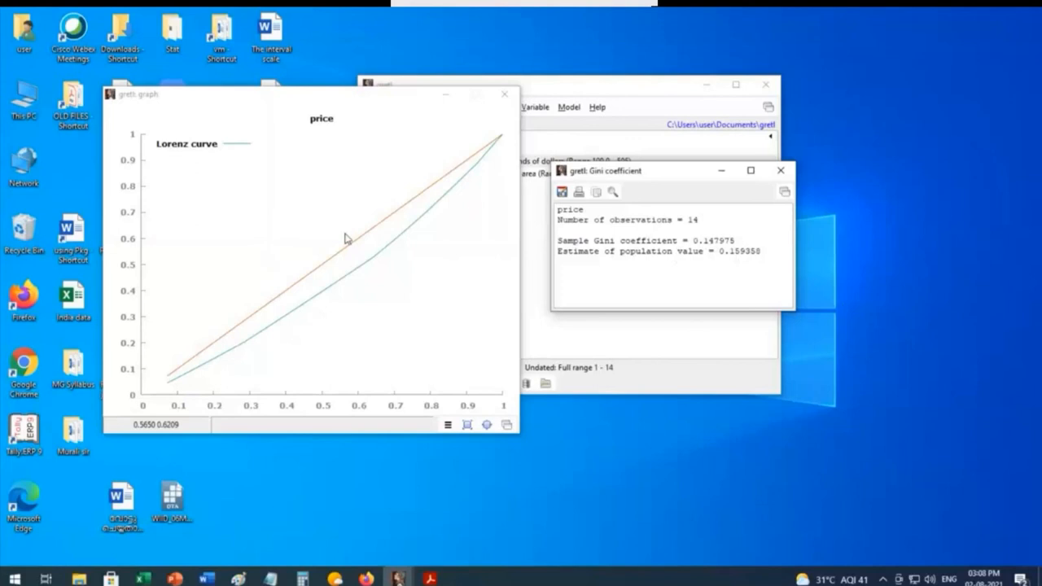
{"action": "left_click", "coordinate": [504, 96]}
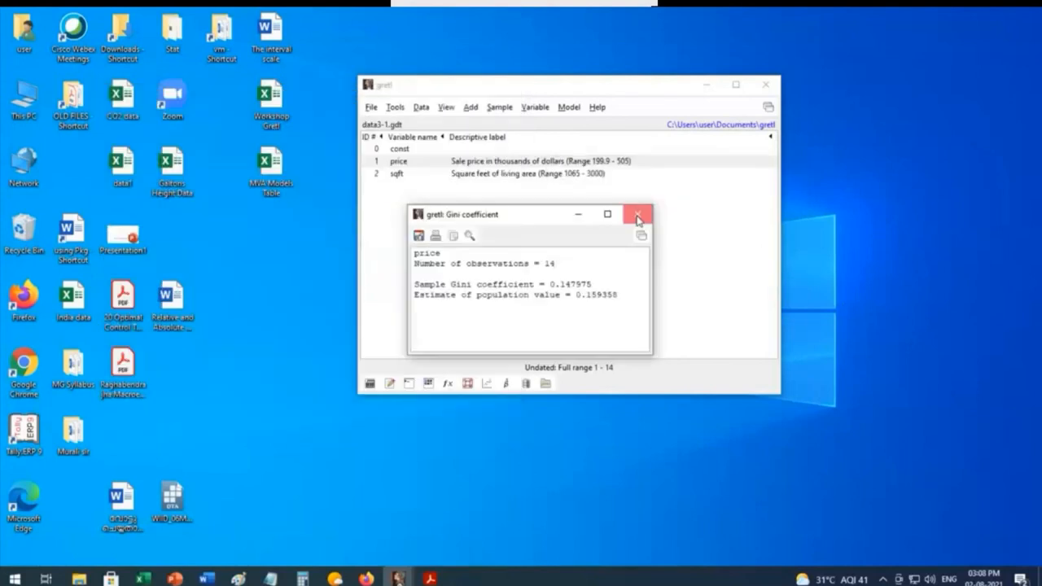
{"action": "left_click", "coordinate": [638, 216]}
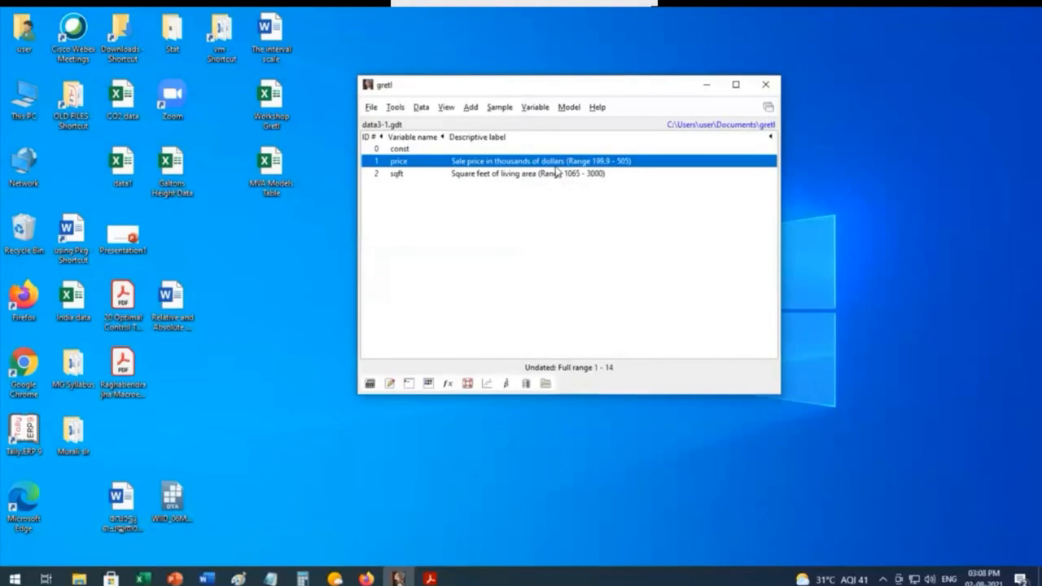
{"action": "left_click", "coordinate": [534, 106]}
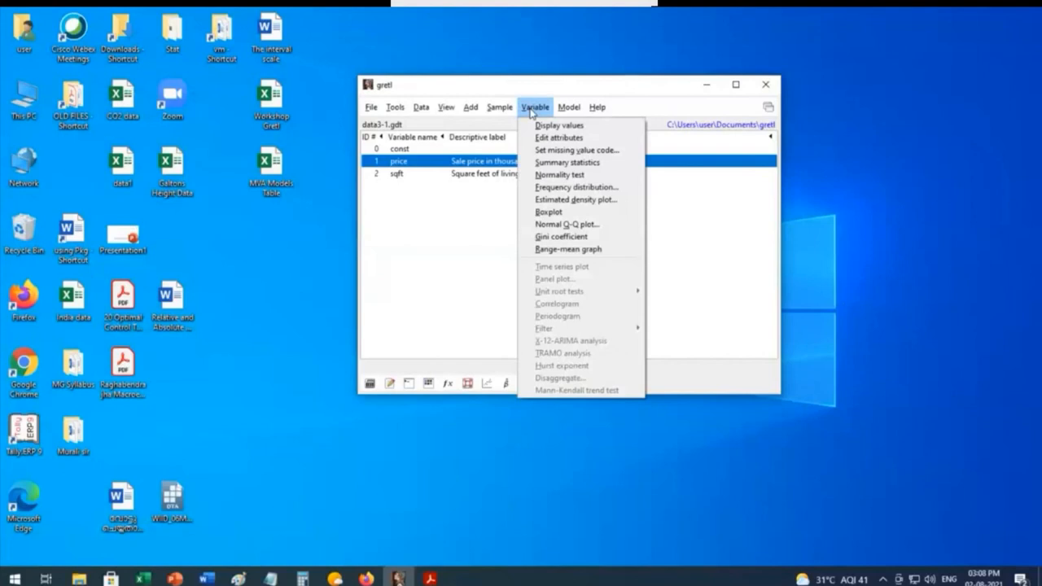
{"action": "mouse_move", "coordinate": [596, 107]}
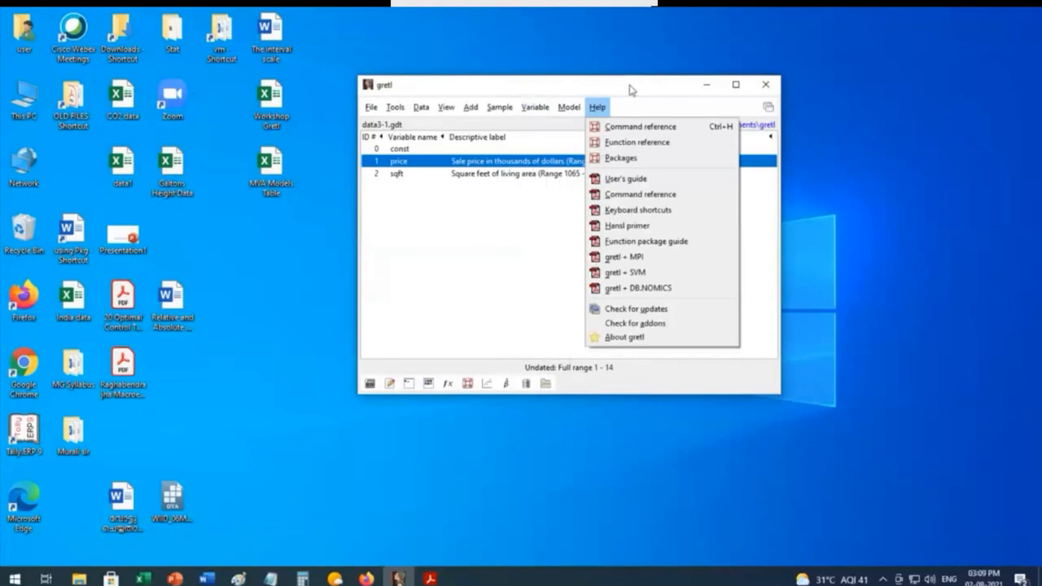
{"action": "left_click_drag", "start_coordinate": [630, 89], "coordinate": [631, 73]}
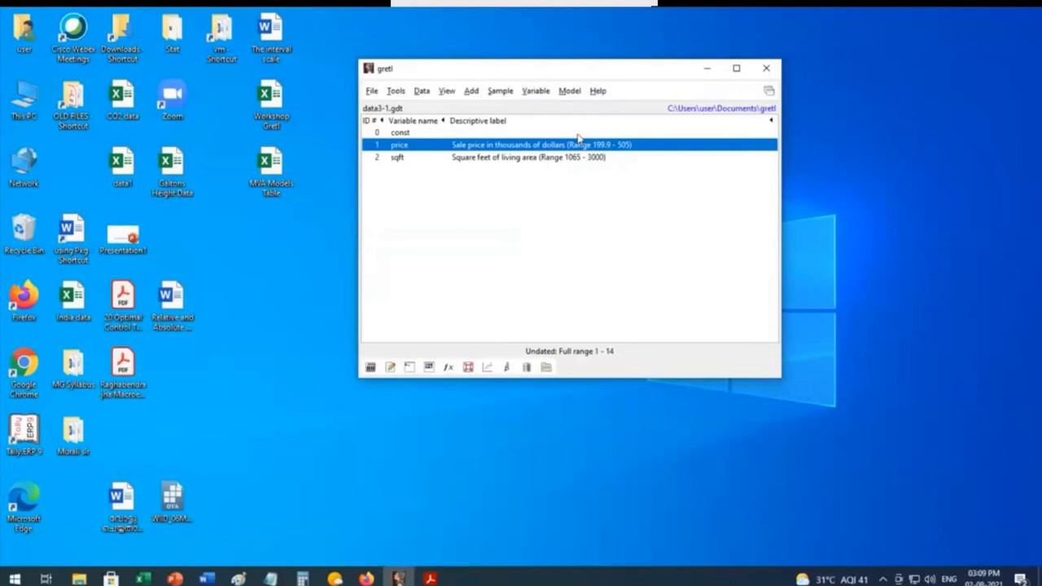
Step: Plot an X-Y scatter graph with sqft on the X-axis and price on the Y-axis, and reposition the graph window for examination
{"action": "left_click", "coordinate": [447, 91]}
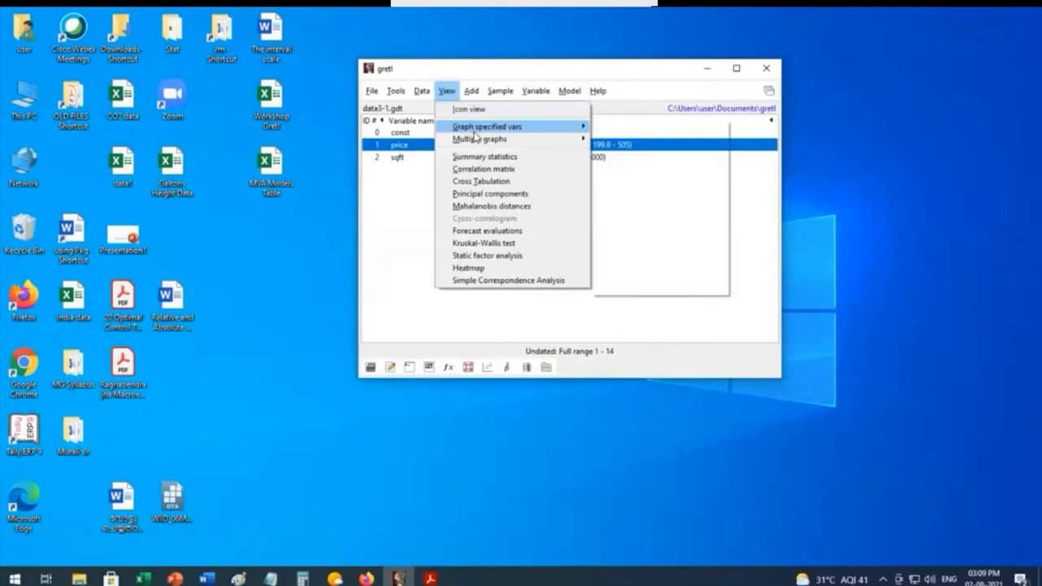
{"action": "mouse_move", "coordinate": [476, 134]}
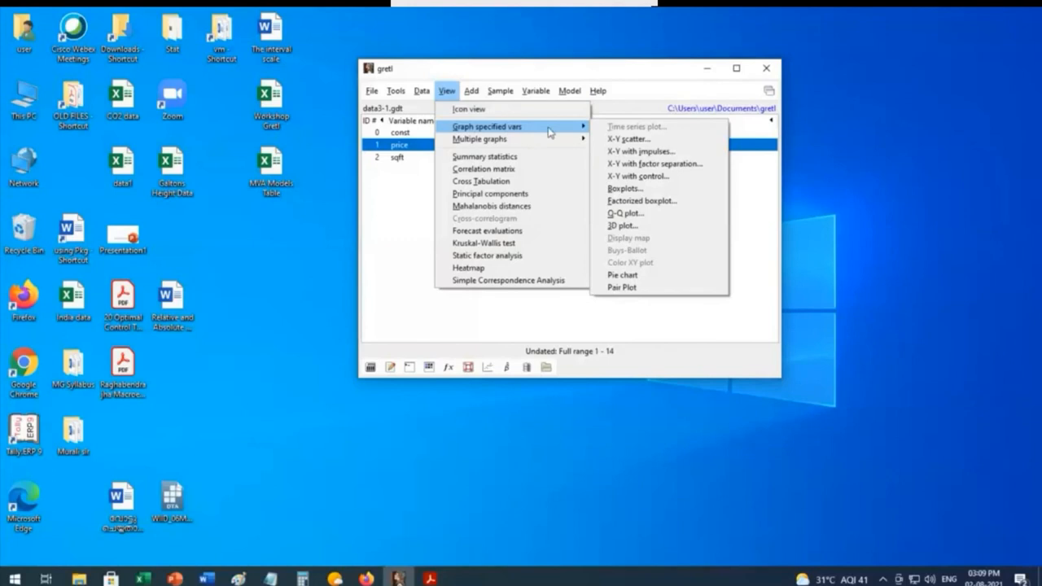
{"action": "left_click", "coordinate": [639, 140]}
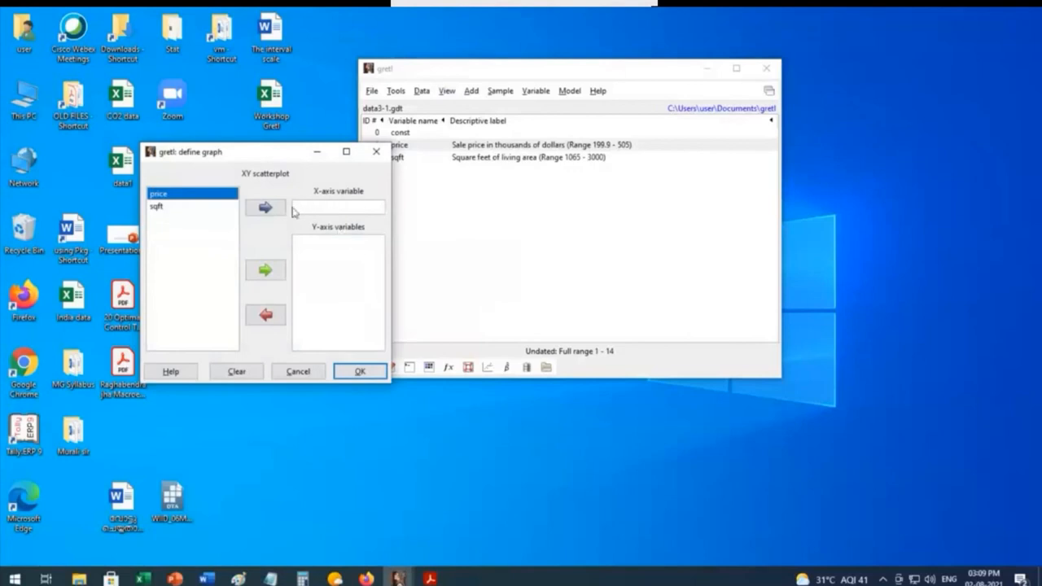
{"action": "left_click", "coordinate": [162, 206]}
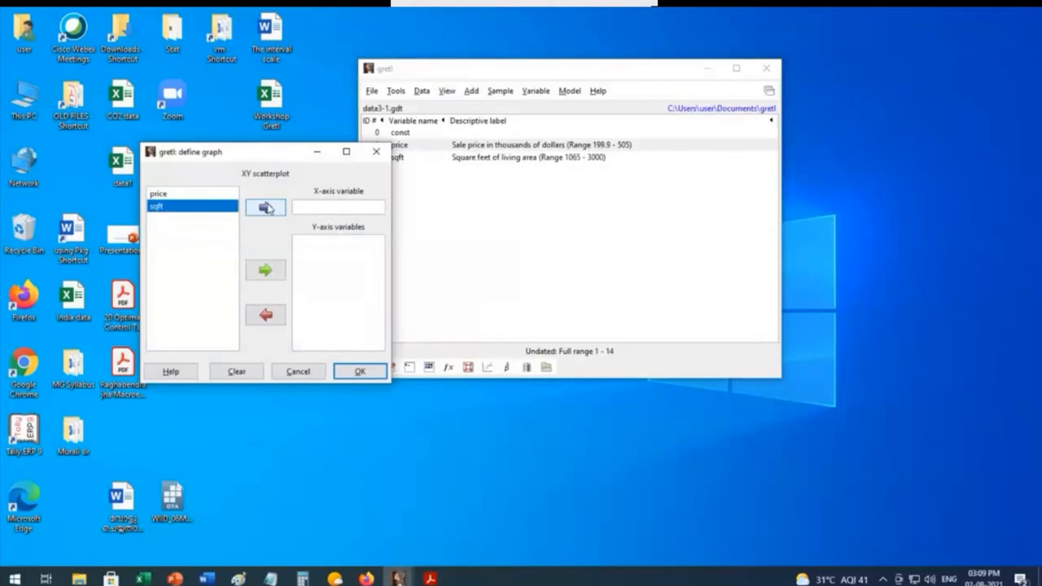
{"action": "left_click", "coordinate": [265, 208]}
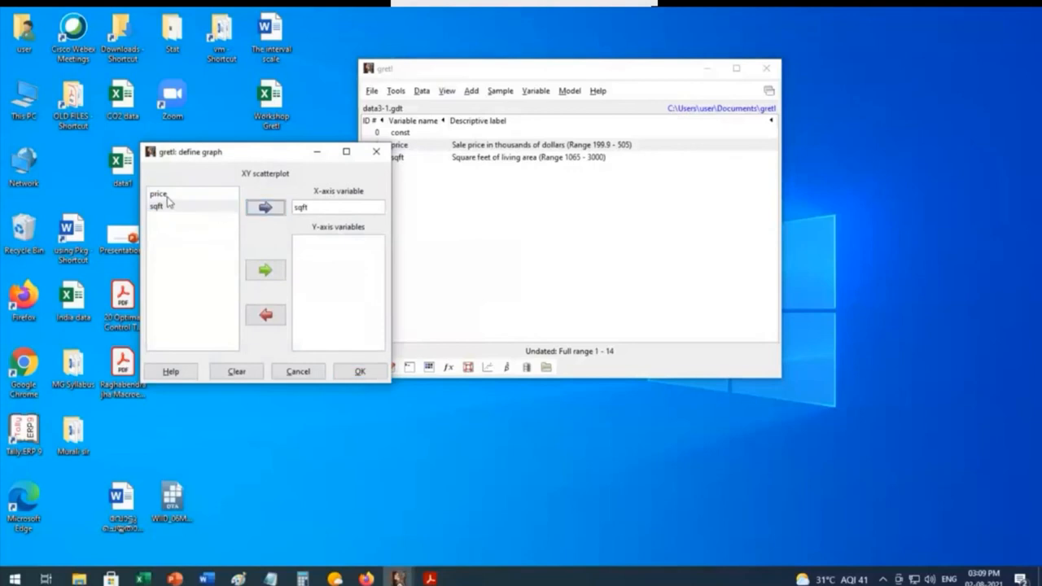
{"action": "left_click", "coordinate": [170, 195]}
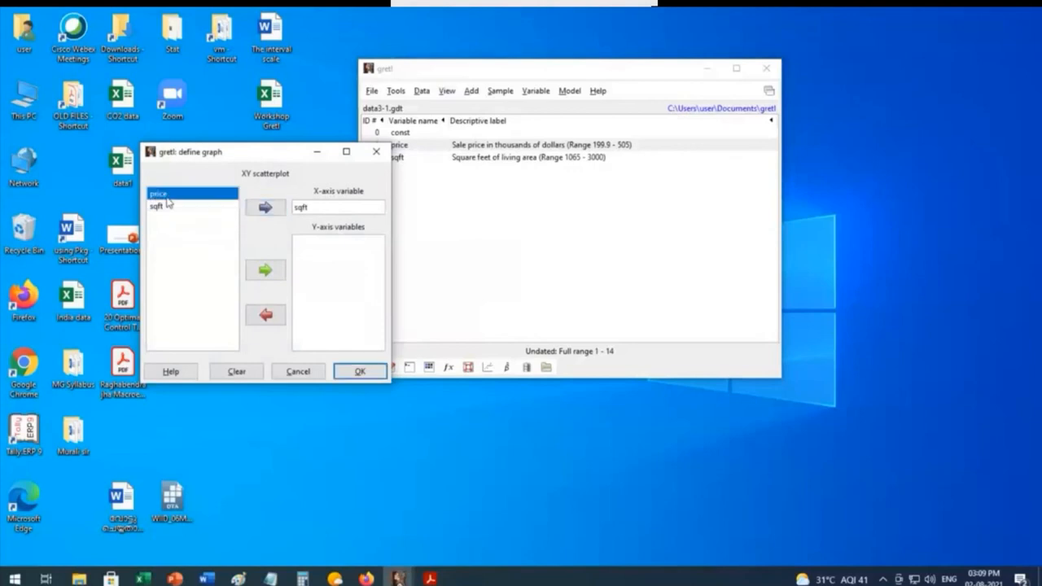
{"action": "left_click", "coordinate": [266, 272]}
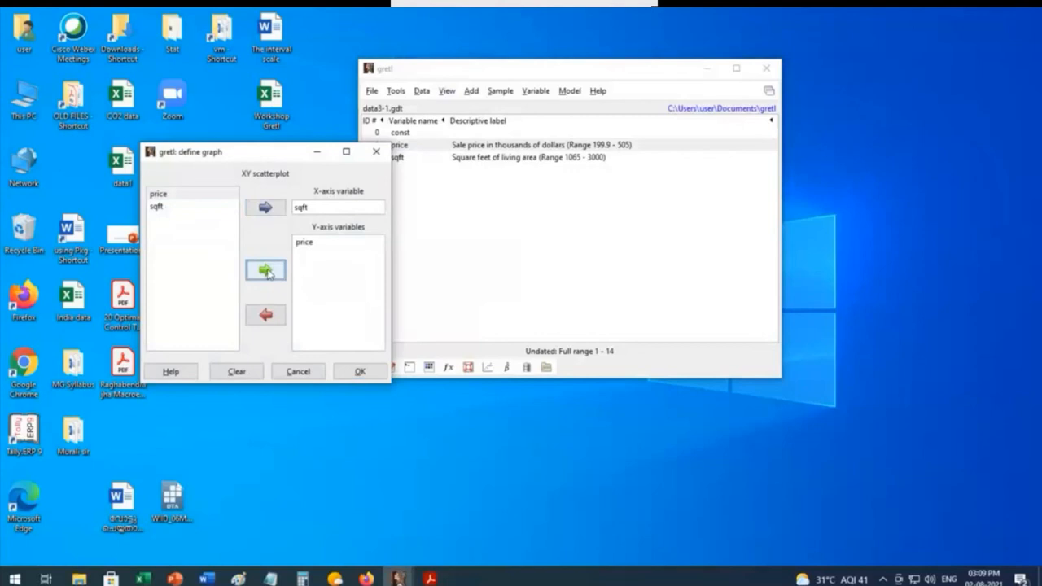
{"action": "left_click", "coordinate": [309, 244]}
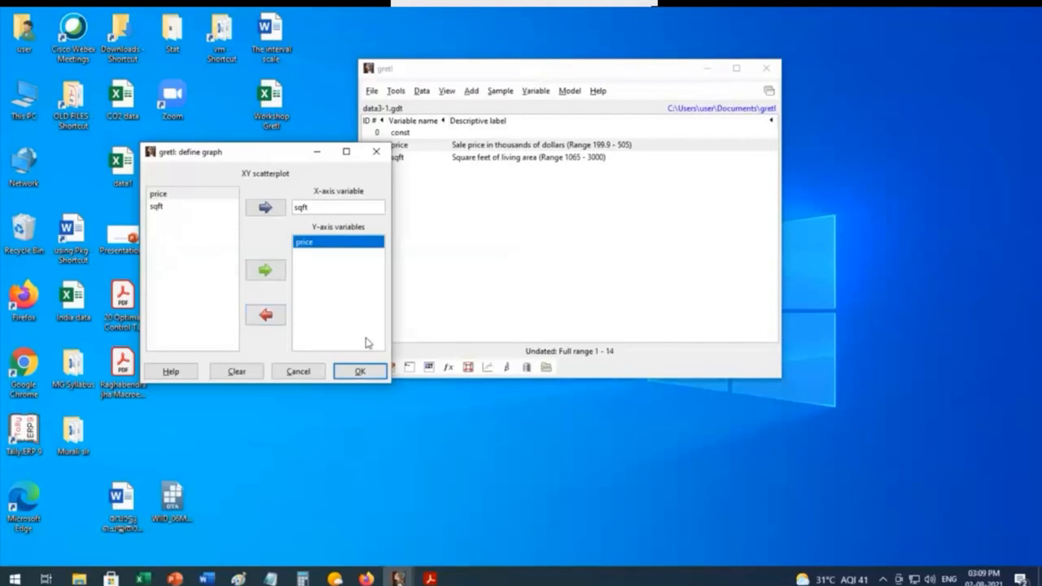
{"action": "left_click", "coordinate": [359, 373]}
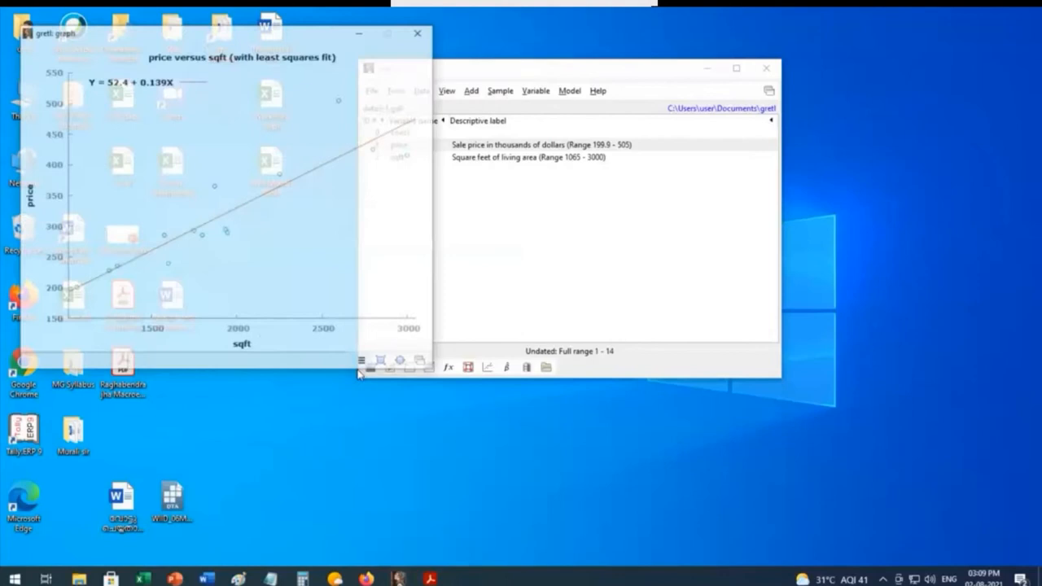
{"action": "left_click_drag", "start_coordinate": [223, 35], "coordinate": [380, 82]}
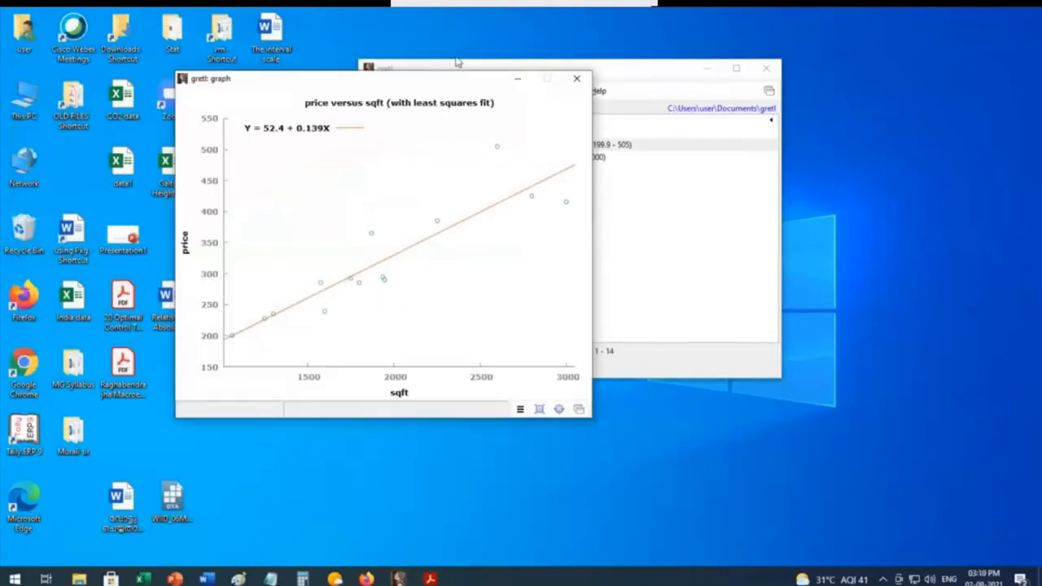
Step: Move the price versus sqft scatter plot aside, examine its least squares fit line and close the graph
{"action": "left_click_drag", "start_coordinate": [457, 62], "coordinate": [521, 63]}
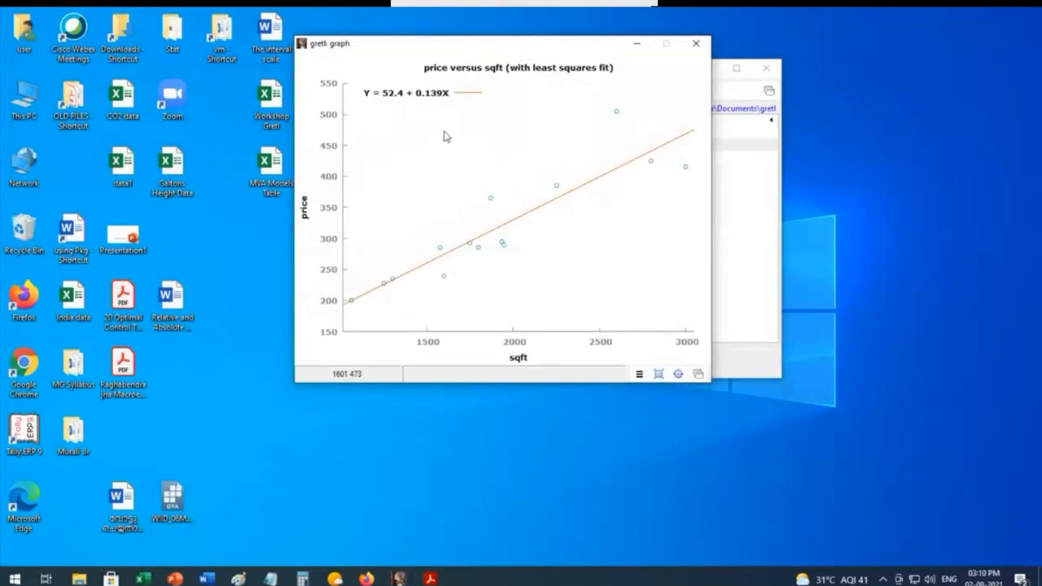
{"action": "left_click", "coordinate": [696, 43]}
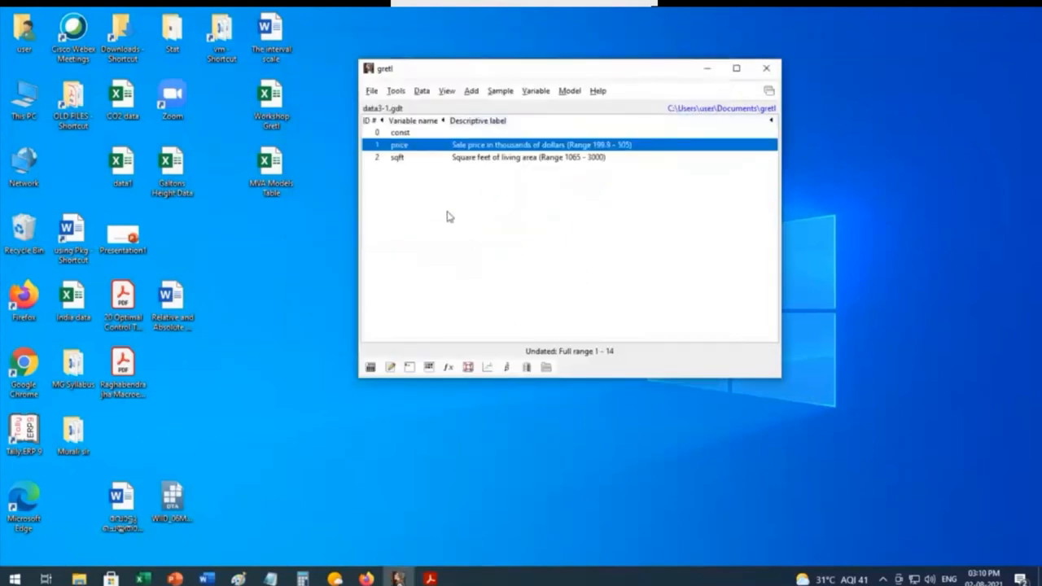
Step: Estimate an Ordinary Least Squares model with price as dependent variable and const and sqft as regressors, and reposition the model output for reading
{"action": "left_click", "coordinate": [572, 92]}
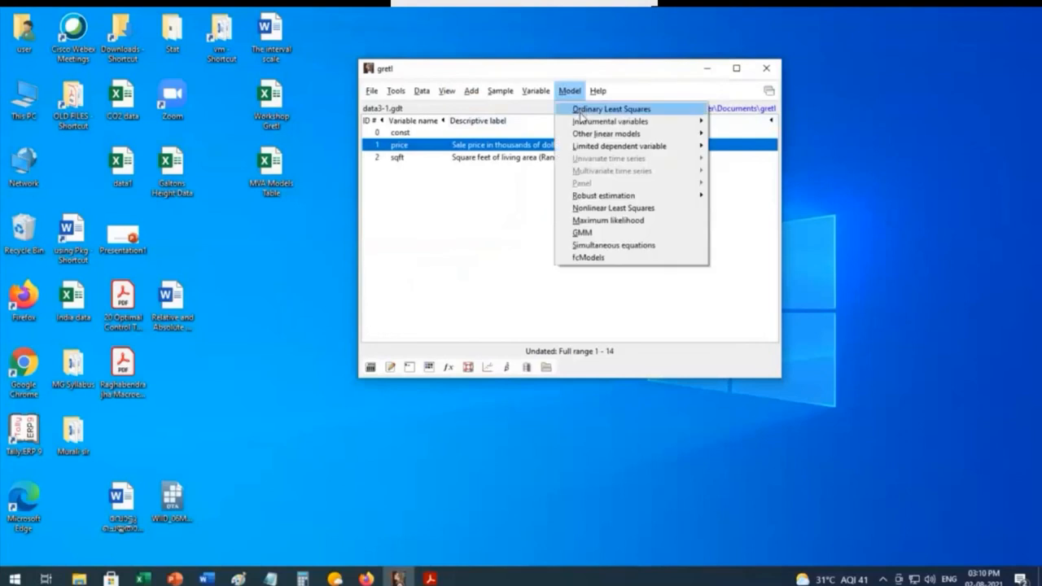
{"action": "left_click", "coordinate": [581, 111]}
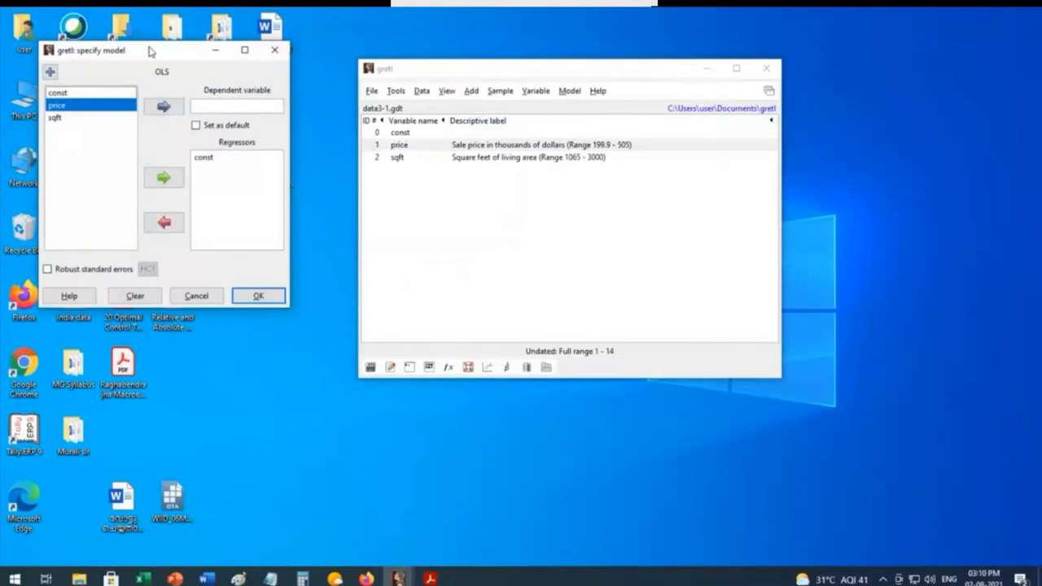
{"action": "left_click_drag", "start_coordinate": [149, 52], "coordinate": [321, 66]}
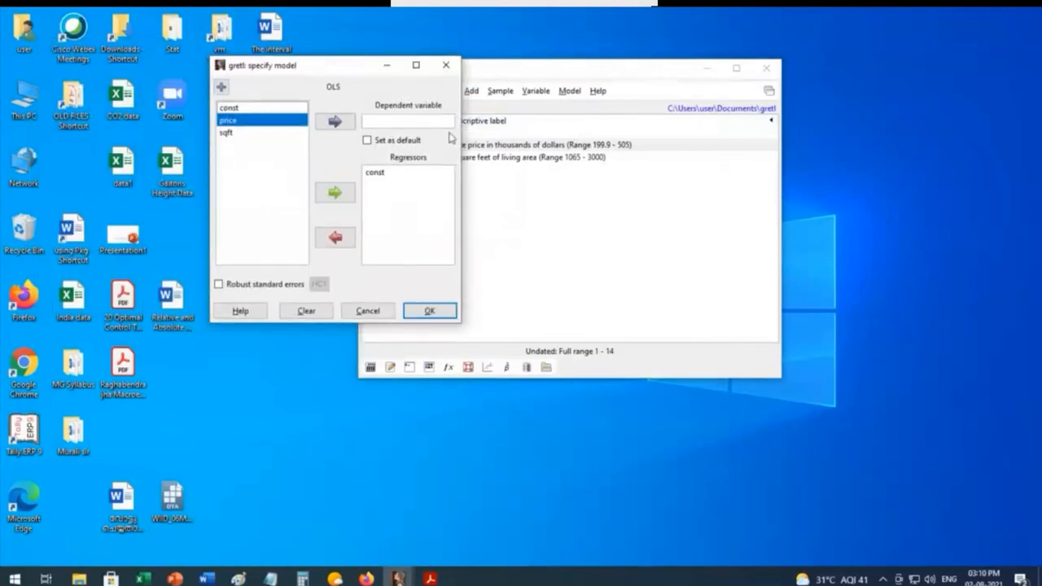
{"action": "left_click", "coordinate": [335, 121]}
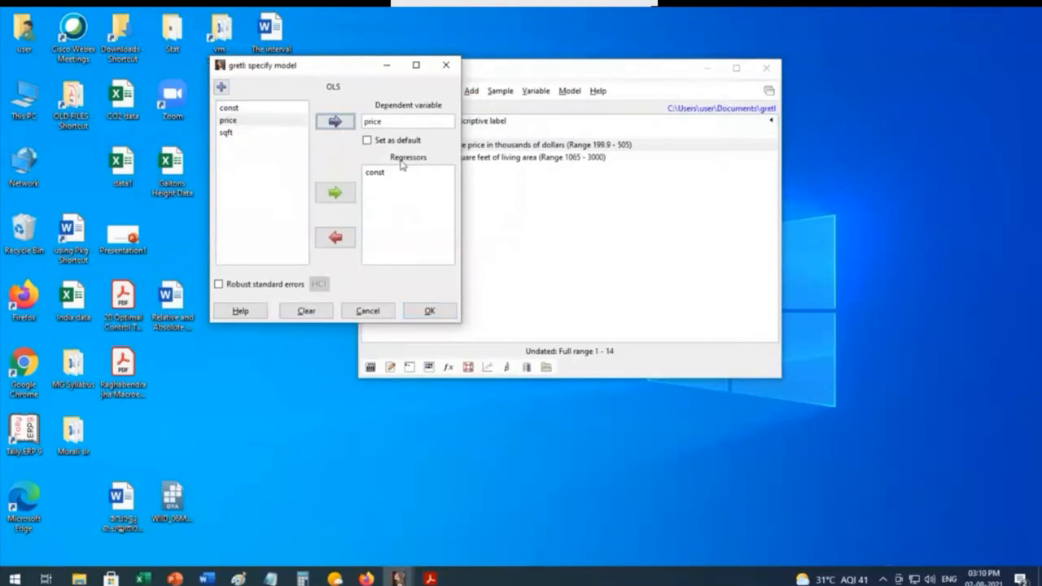
{"action": "left_click", "coordinate": [228, 133]}
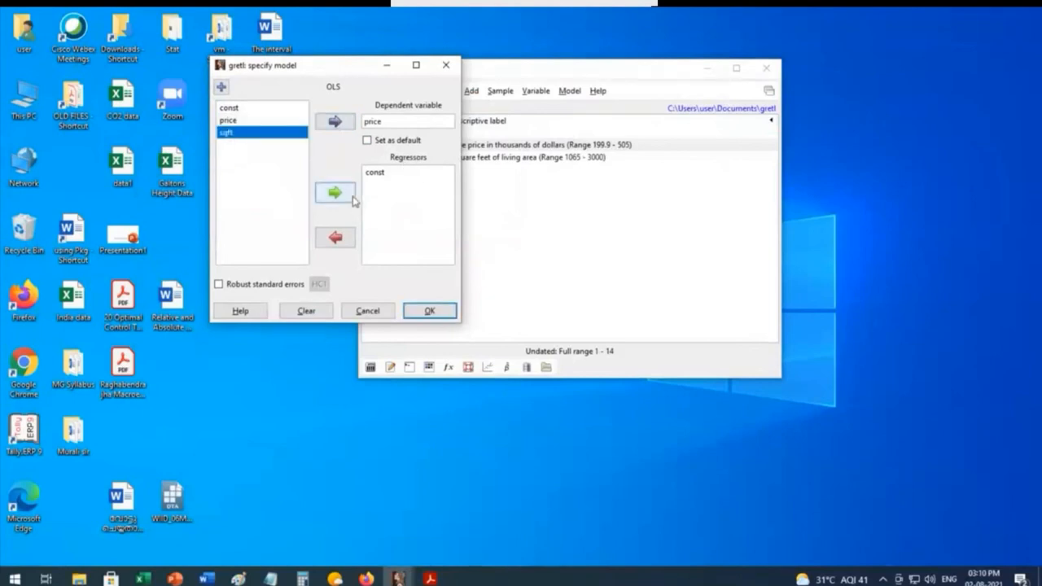
{"action": "left_click", "coordinate": [334, 193]}
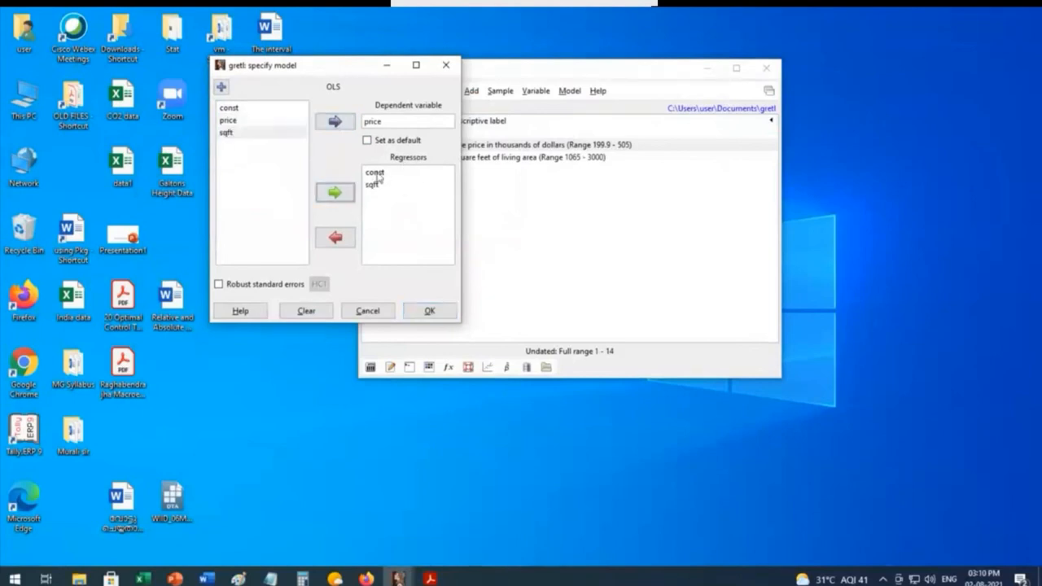
{"action": "left_click", "coordinate": [430, 313]}
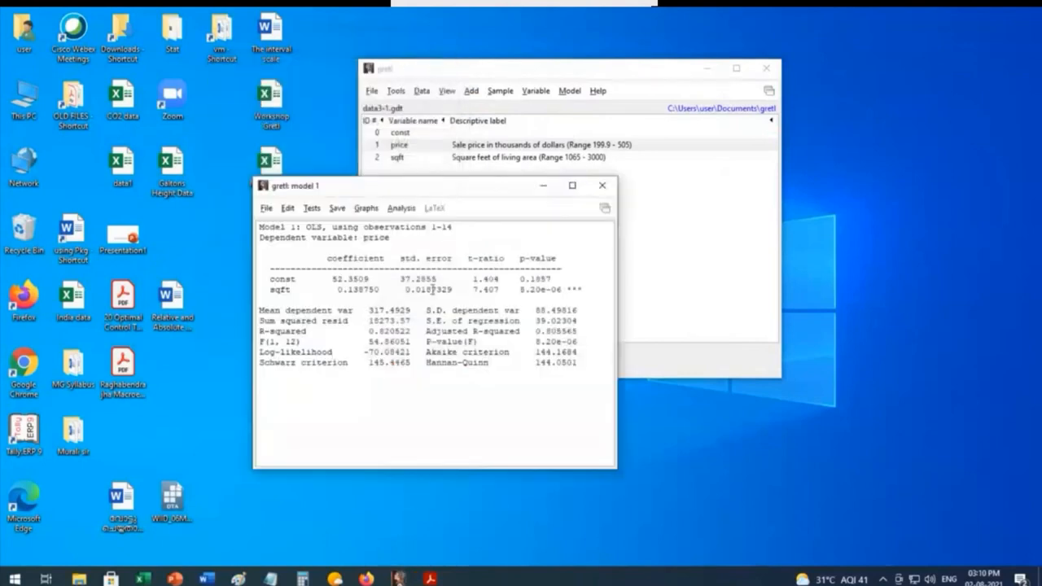
{"action": "left_click_drag", "start_coordinate": [436, 193], "coordinate": [426, 69]}
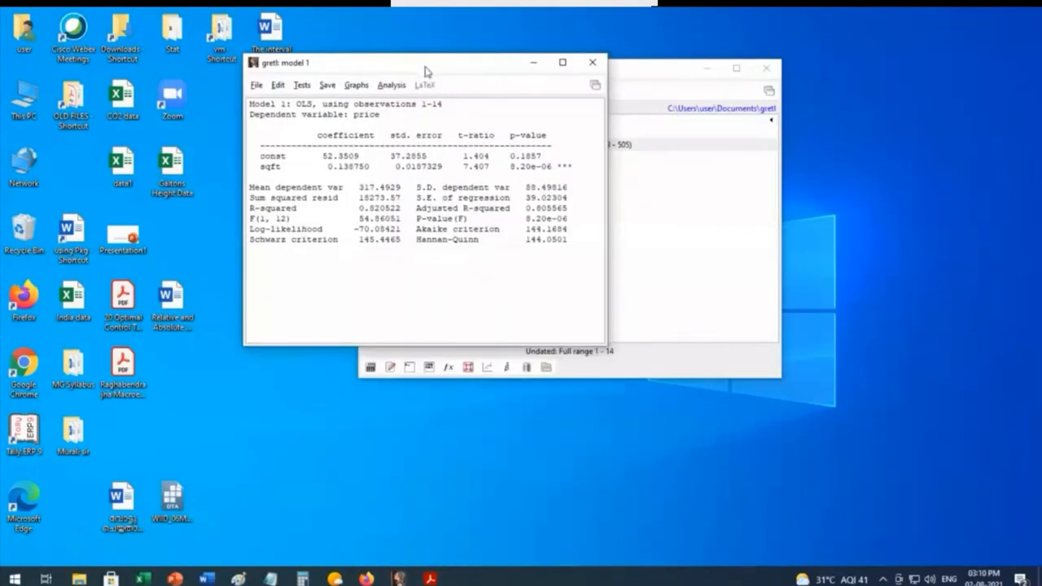
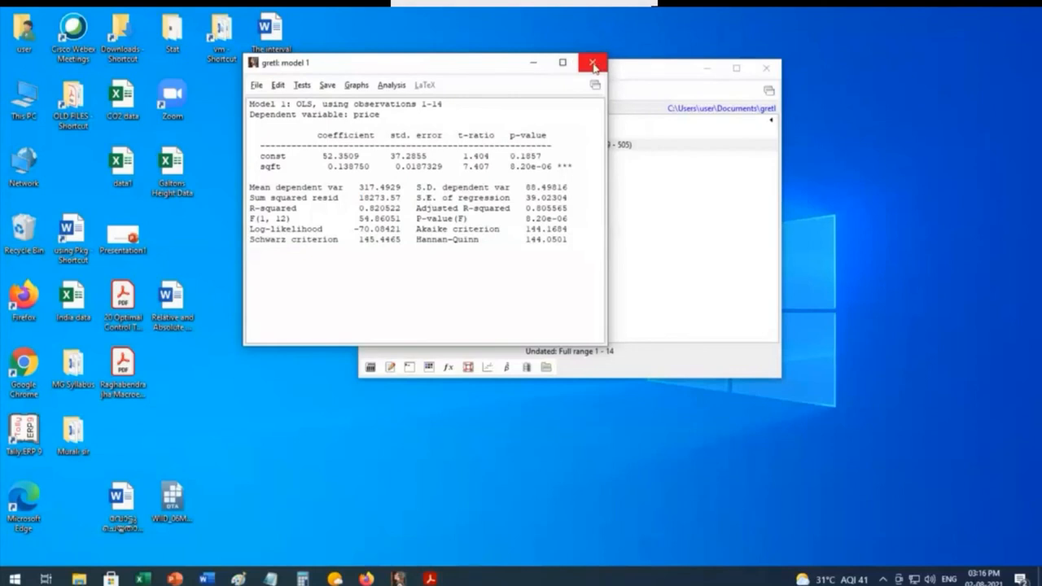
Step: Close the regression output, switch to the Workshop data VM workbook in Excel and examine the Inc Cons Infl sheet's columns at 210% zoom
{"action": "left_click", "coordinate": [592, 64]}
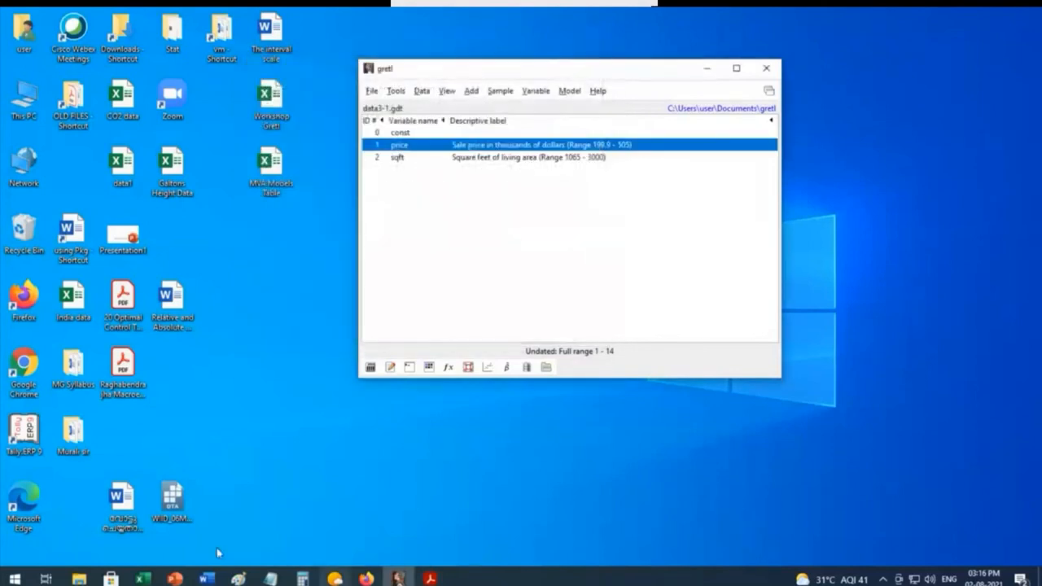
{"action": "left_click", "coordinate": [144, 579]}
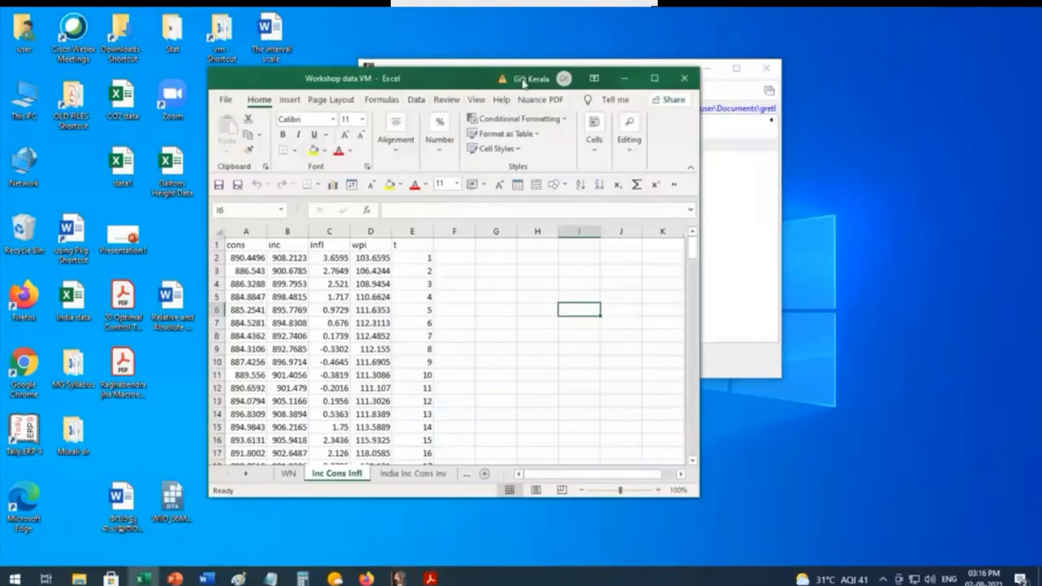
{"action": "left_click", "coordinate": [653, 79]}
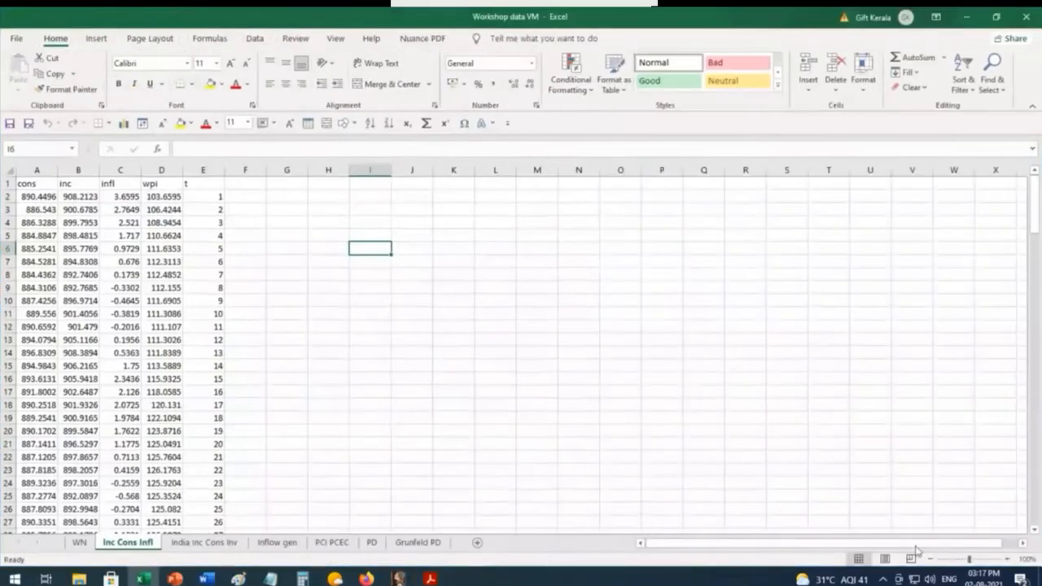
{"action": "left_click", "coordinate": [987, 560]}
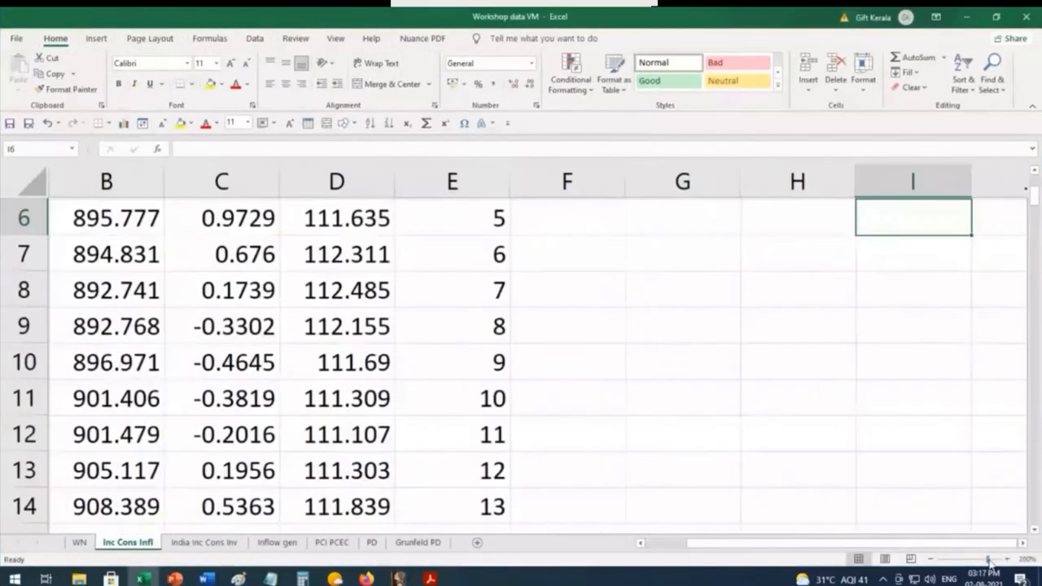
{"action": "left_click", "coordinate": [930, 560]}
{"action": "left_click", "coordinate": [930, 560]}
{"action": "left_click", "coordinate": [931, 560]}
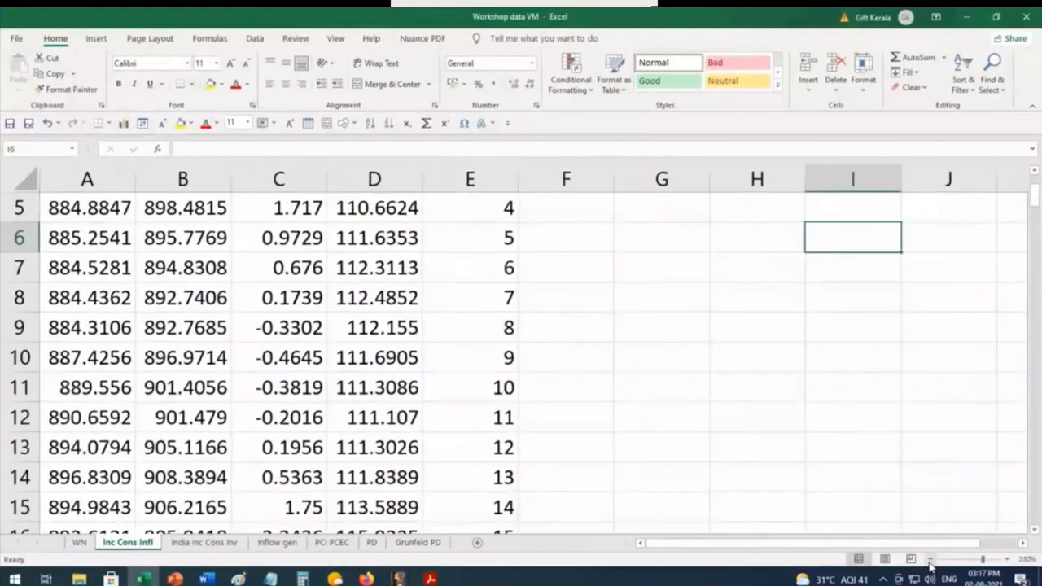
{"action": "left_click", "coordinate": [931, 560]}
{"action": "left_click", "coordinate": [931, 560]}
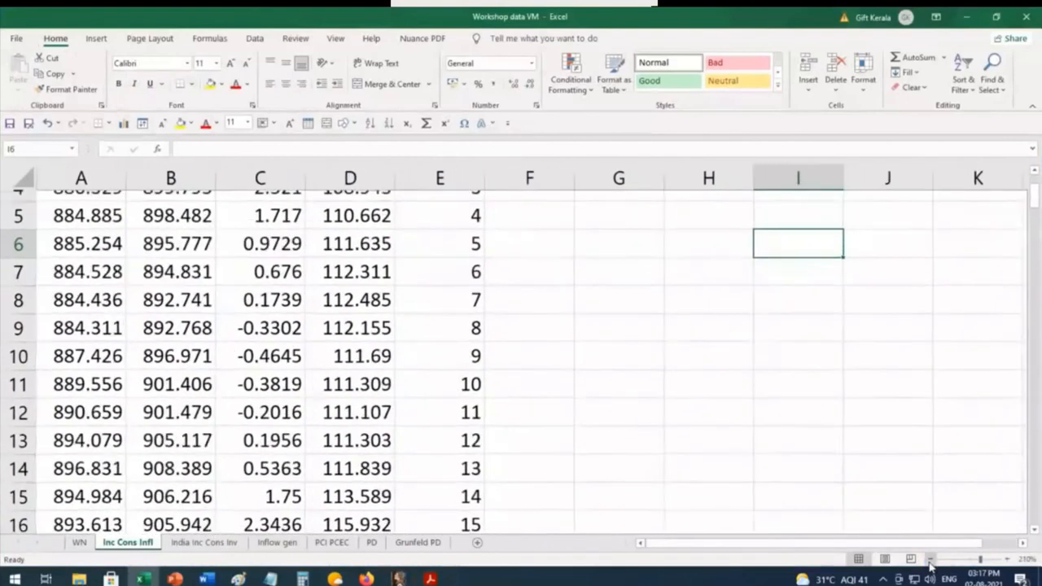
{"action": "scroll", "coordinate": [798, 439], "scroll_direction": "up", "scroll_amount": 2}
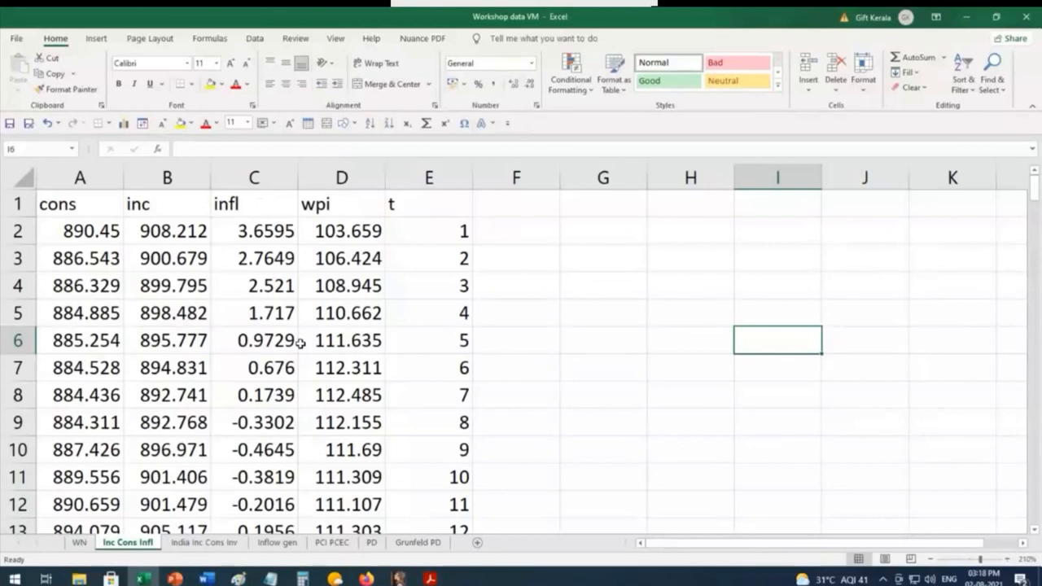
Step: Minimize the workbook and arrange the gretl window beside the File Explorer window of the New folder
{"action": "left_click", "coordinate": [966, 20]}
{"action": "left_click", "coordinate": [578, 86]}
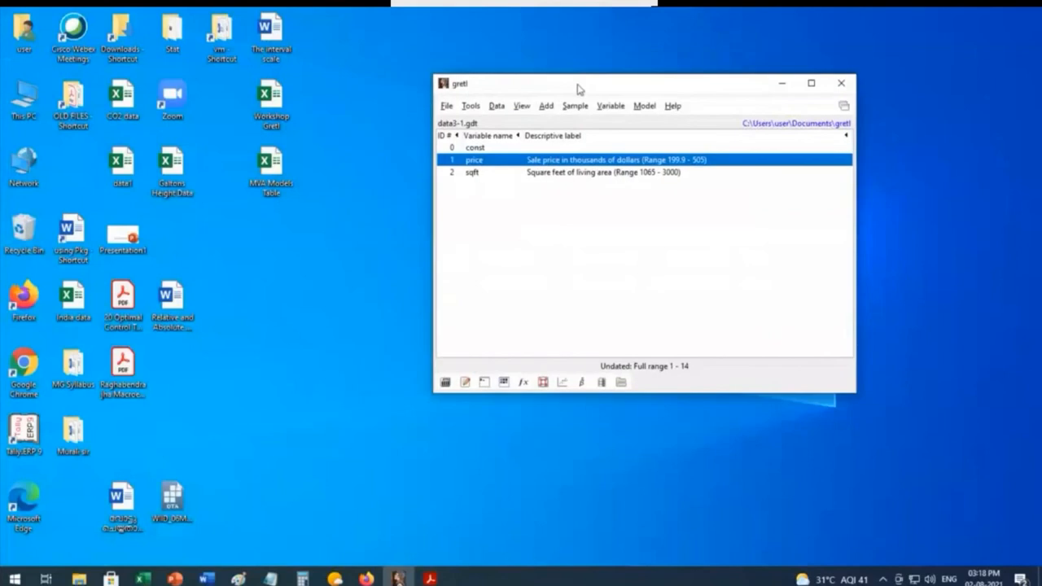
{"action": "left_click_drag", "start_coordinate": [578, 86], "coordinate": [592, 68]}
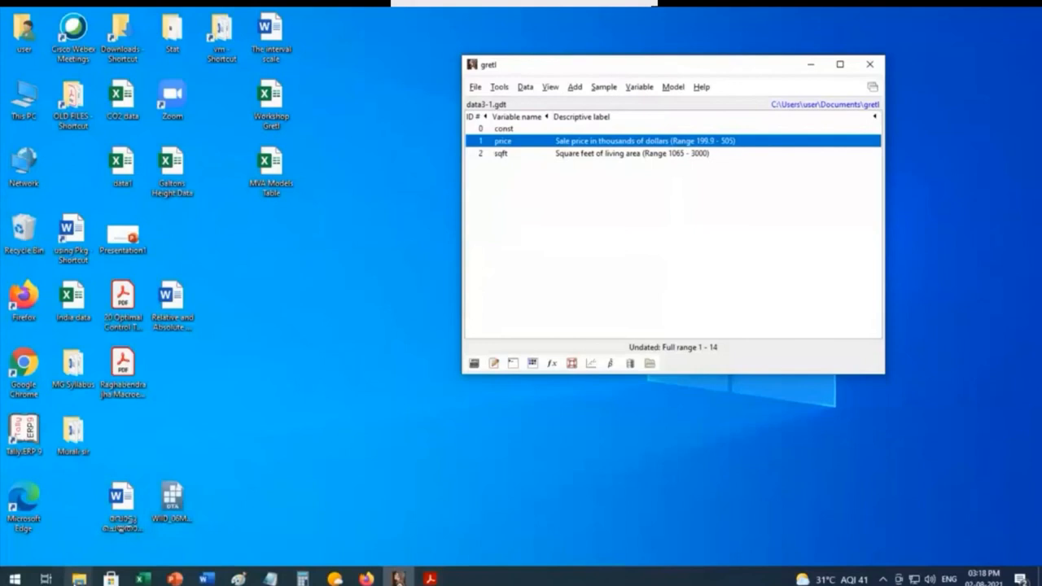
{"action": "left_click", "coordinate": [79, 578]}
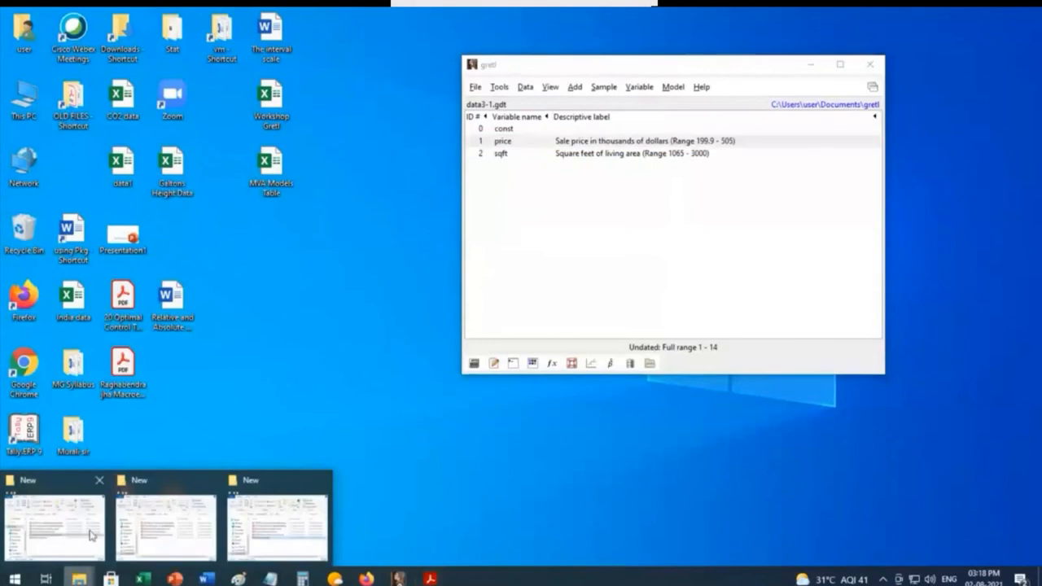
{"action": "left_click", "coordinate": [291, 503]}
{"action": "left_click_drag", "start_coordinate": [232, 155], "coordinate": [210, 90]}
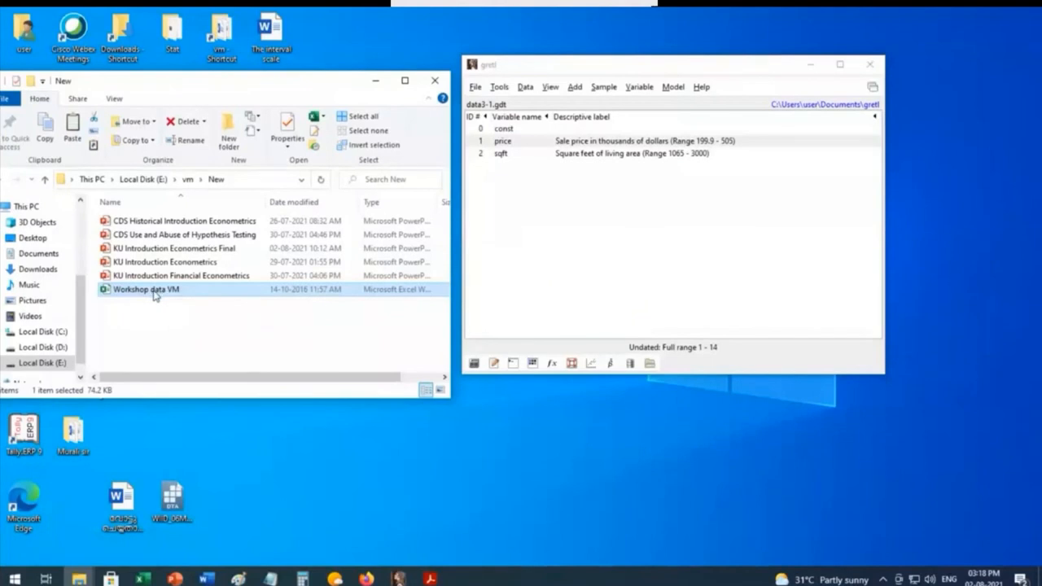
Step: Load the Workshop data VM file into gretl in place of the current dataset, importing the Inc Cons Infl sheet from column 1, row 1
{"action": "left_click_drag", "start_coordinate": [154, 295], "coordinate": [660, 218]}
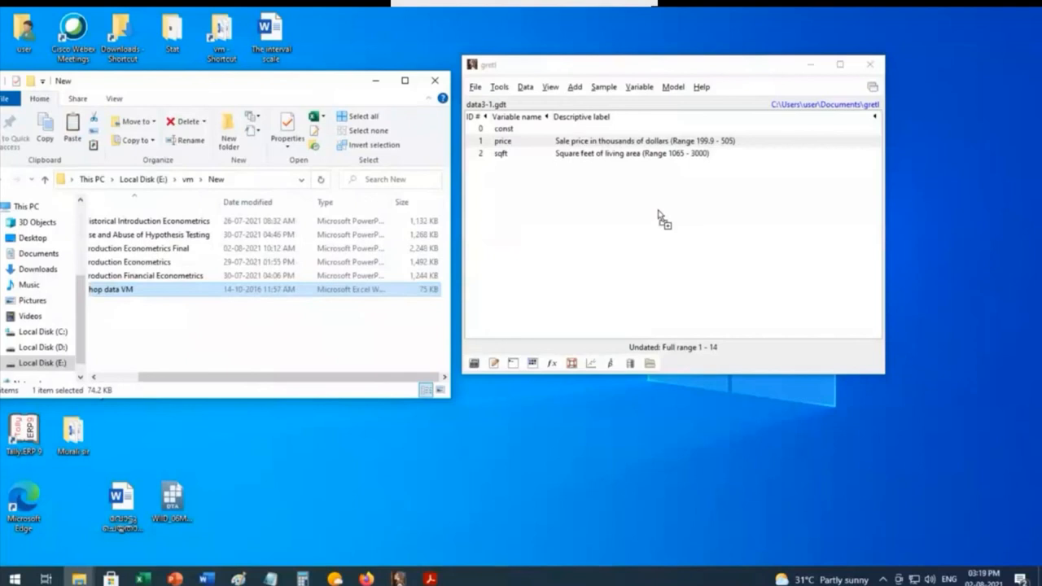
{"action": "left_click_drag", "start_coordinate": [659, 213], "coordinate": [659, 213]}
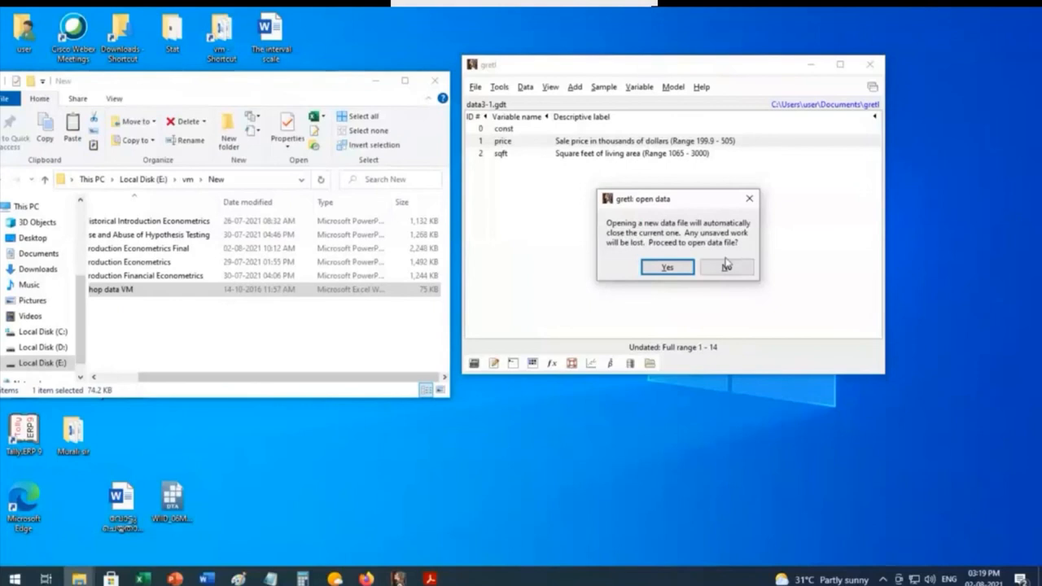
{"action": "left_click", "coordinate": [661, 268]}
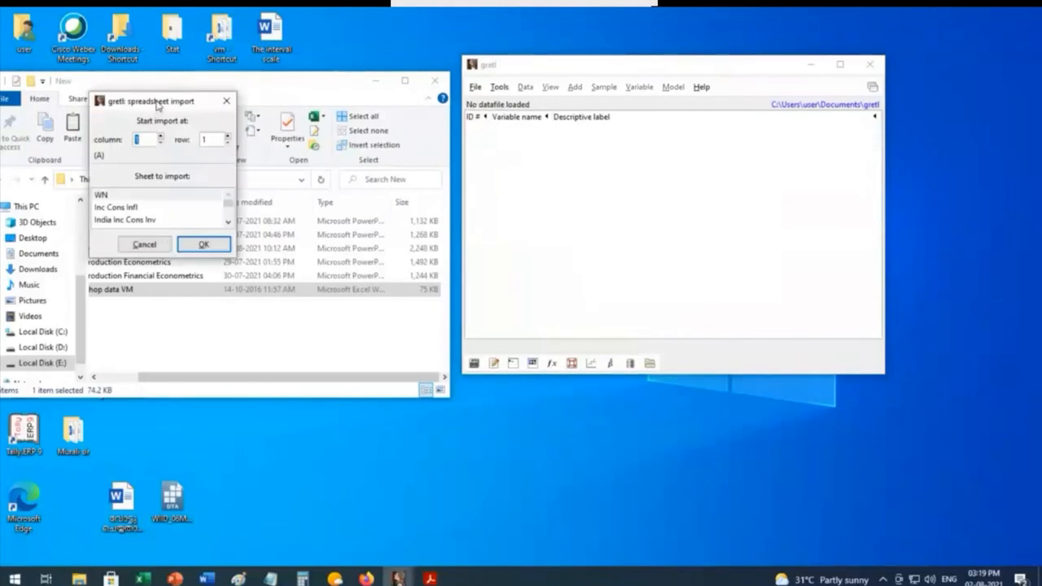
{"action": "left_click_drag", "start_coordinate": [159, 106], "coordinate": [619, 150]}
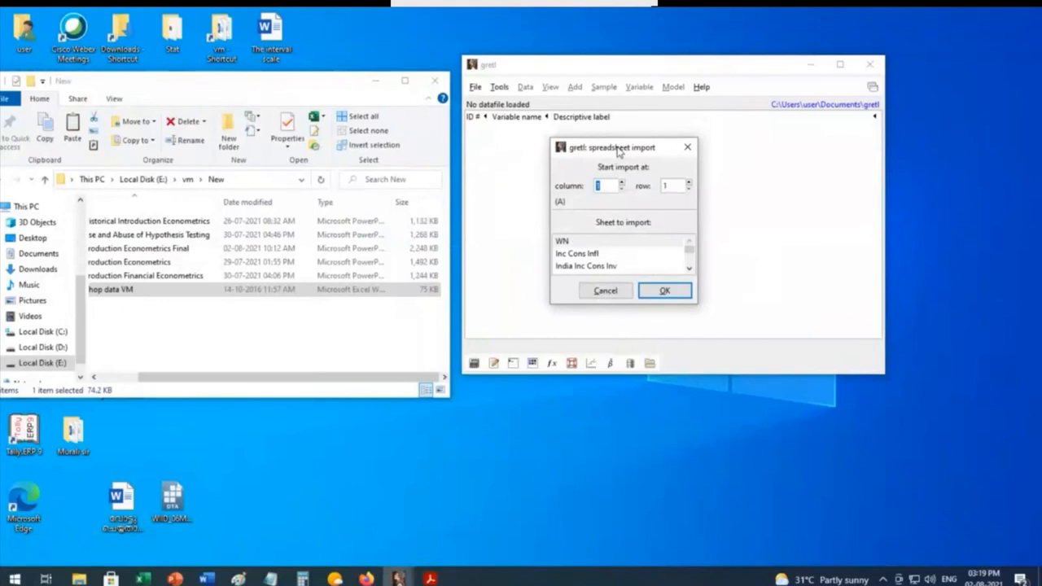
{"action": "left_click", "coordinate": [576, 258]}
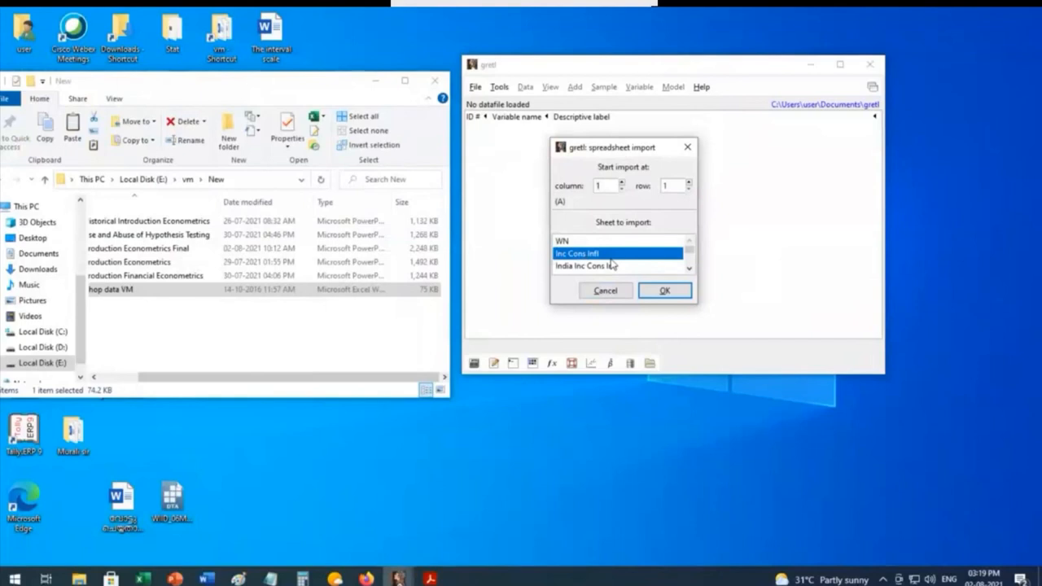
{"action": "left_click", "coordinate": [666, 292]}
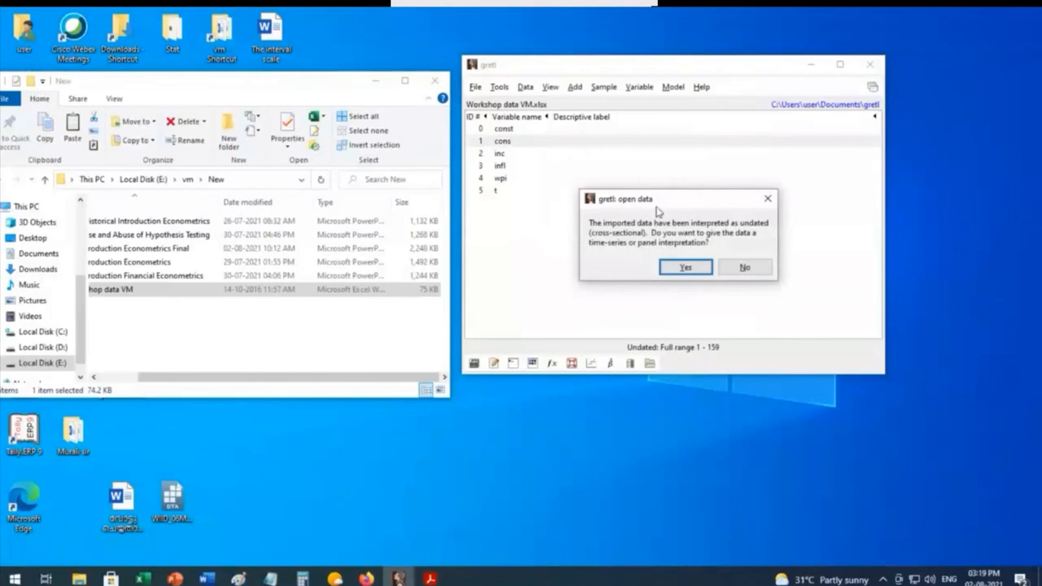
Step: Give the imported data a time series interpretation with monthly frequency
{"action": "left_click_drag", "start_coordinate": [673, 208], "coordinate": [673, 165]}
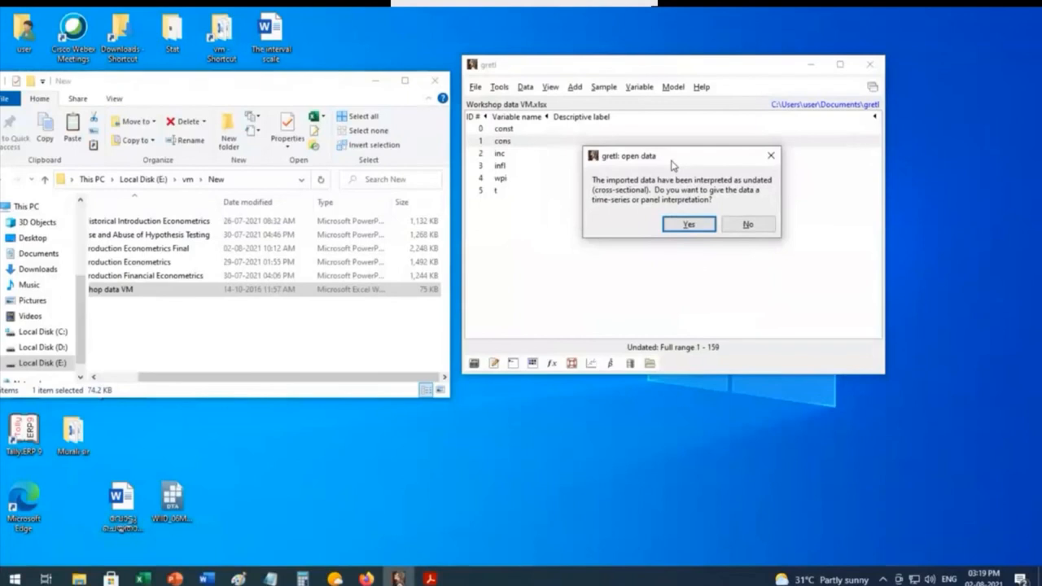
{"action": "left_click", "coordinate": [688, 224]}
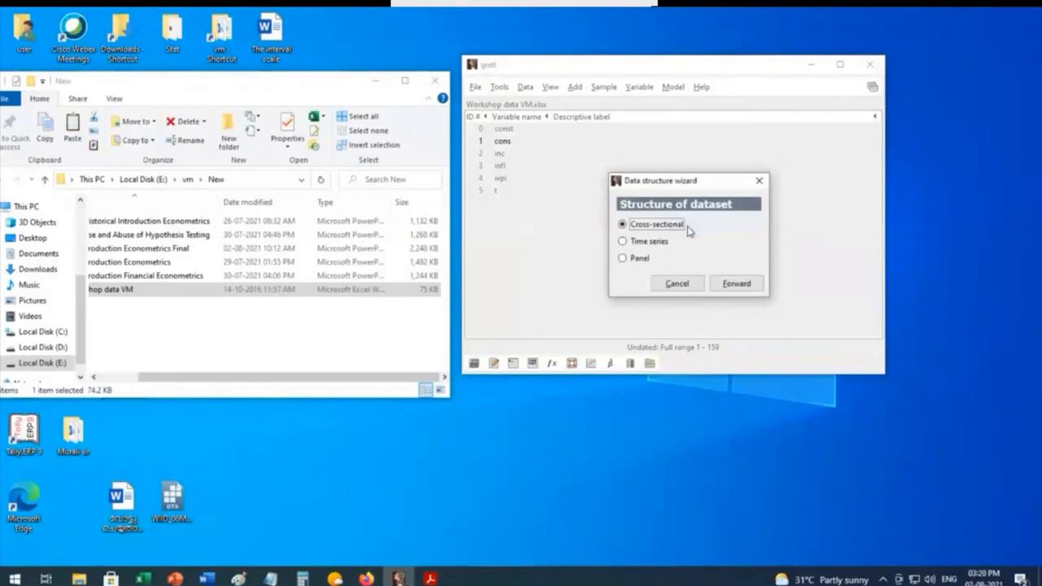
{"action": "left_click_drag", "start_coordinate": [708, 186], "coordinate": [719, 135]}
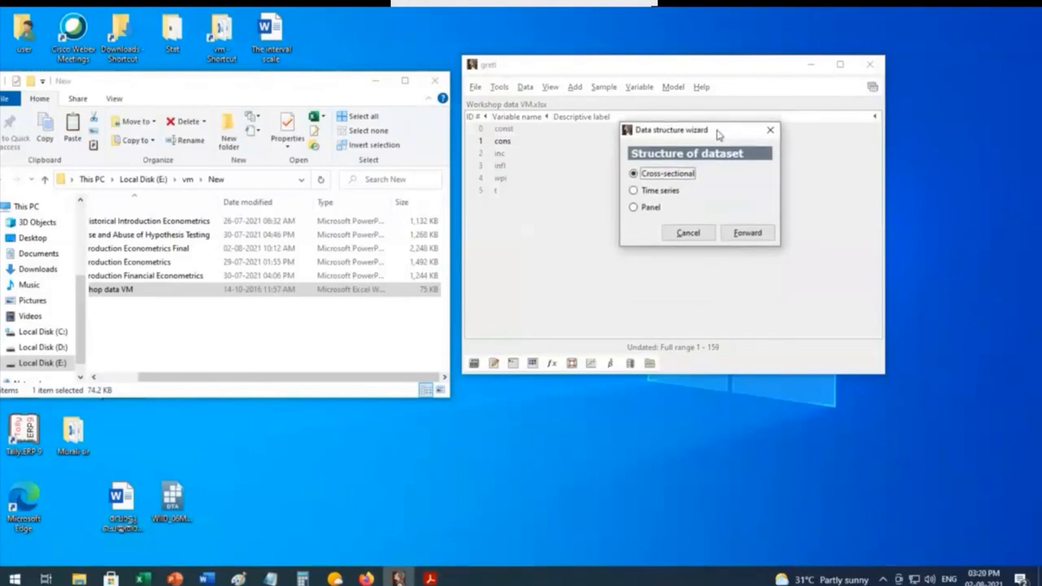
{"action": "left_click", "coordinate": [635, 190]}
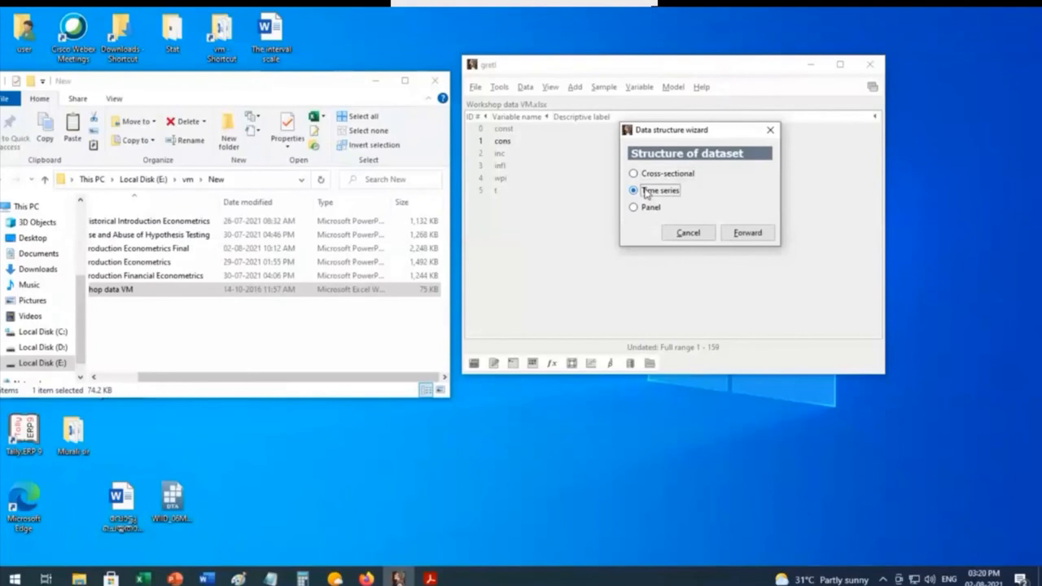
{"action": "left_click", "coordinate": [748, 234]}
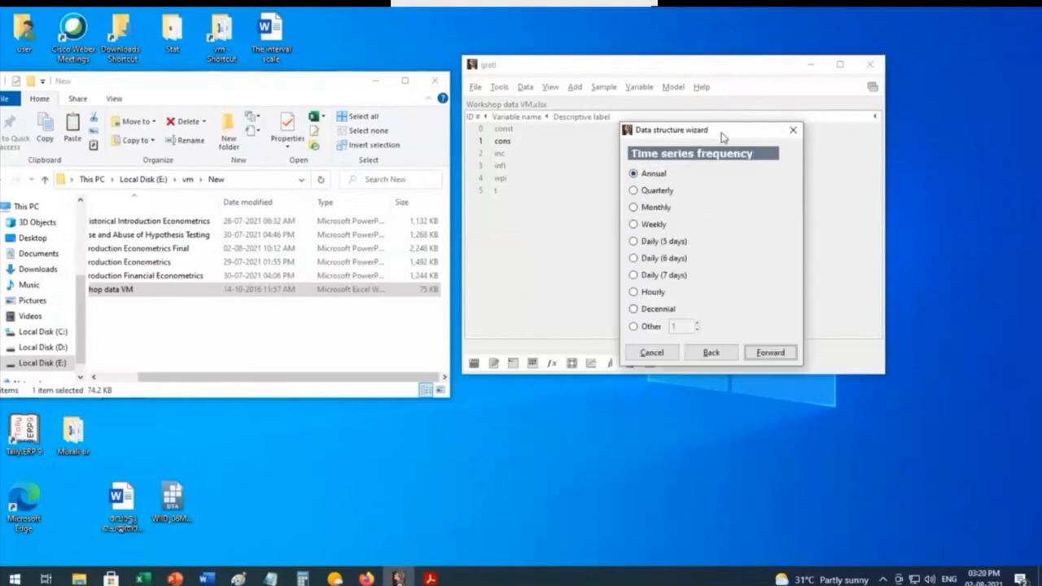
{"action": "left_click_drag", "start_coordinate": [723, 136], "coordinate": [728, 99]}
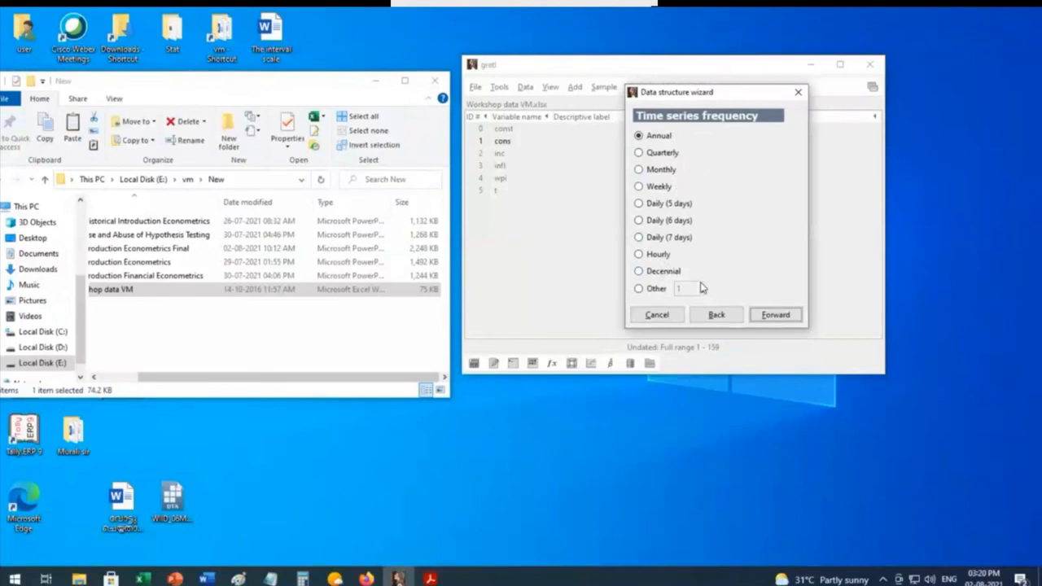
{"action": "left_click", "coordinate": [659, 172]}
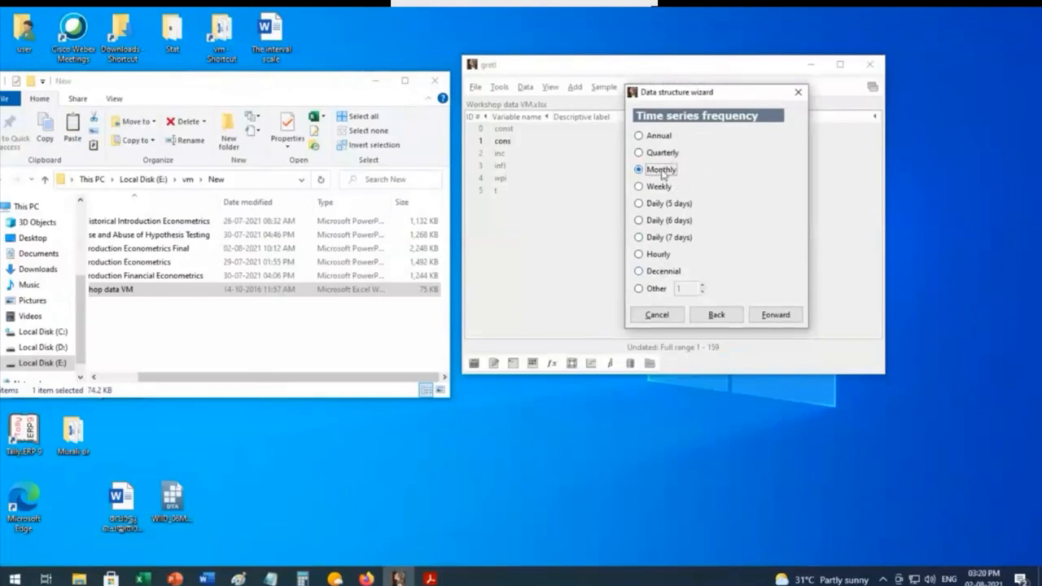
{"action": "left_click", "coordinate": [775, 315]}
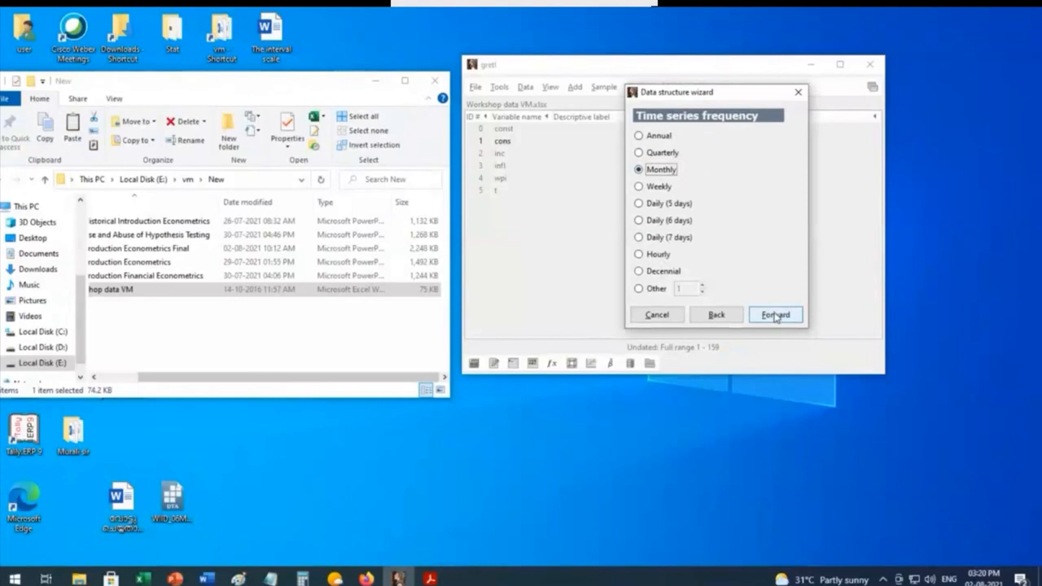
{"action": "left_click", "coordinate": [775, 316]}
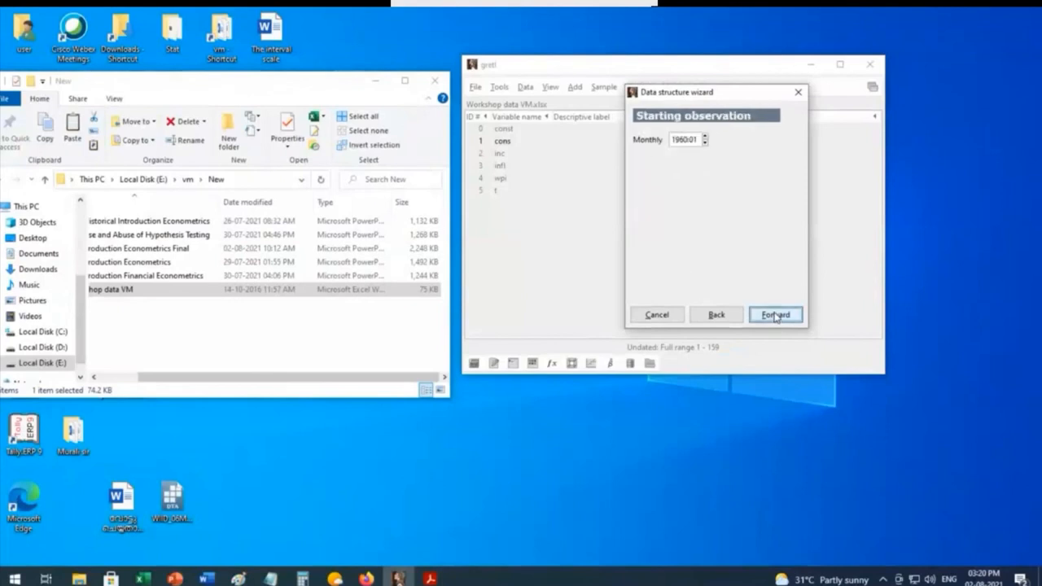
Step: Use 1960:01 as the starting observation and apply the monthly dataset structure
{"action": "left_click", "coordinate": [705, 137]}
{"action": "left_click", "coordinate": [705, 136]}
{"action": "left_click", "coordinate": [705, 137]}
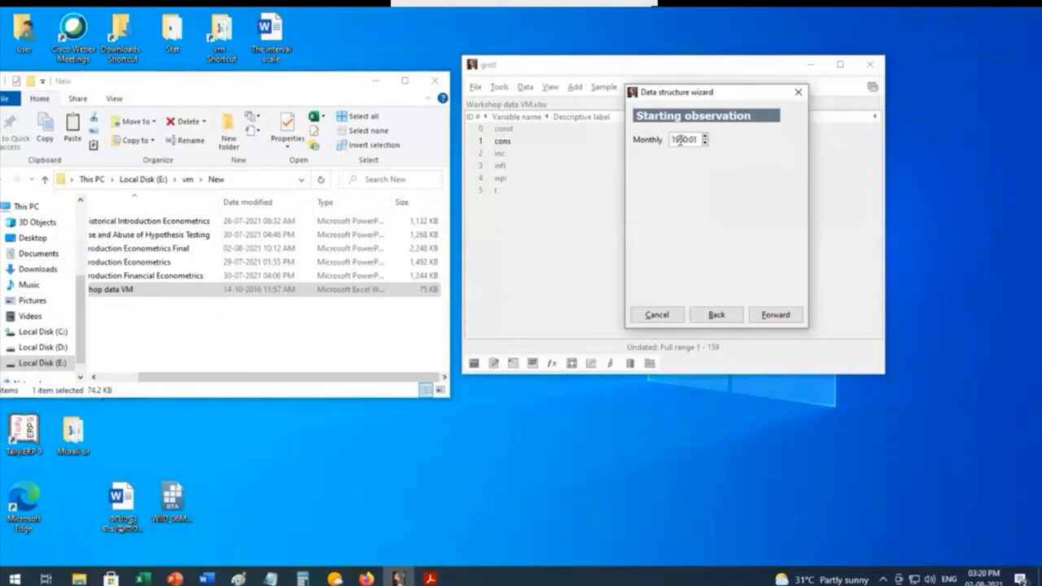
{"action": "left_click_drag", "start_coordinate": [680, 140], "coordinate": [694, 140]}
{"action": "left_click", "coordinate": [783, 316]}
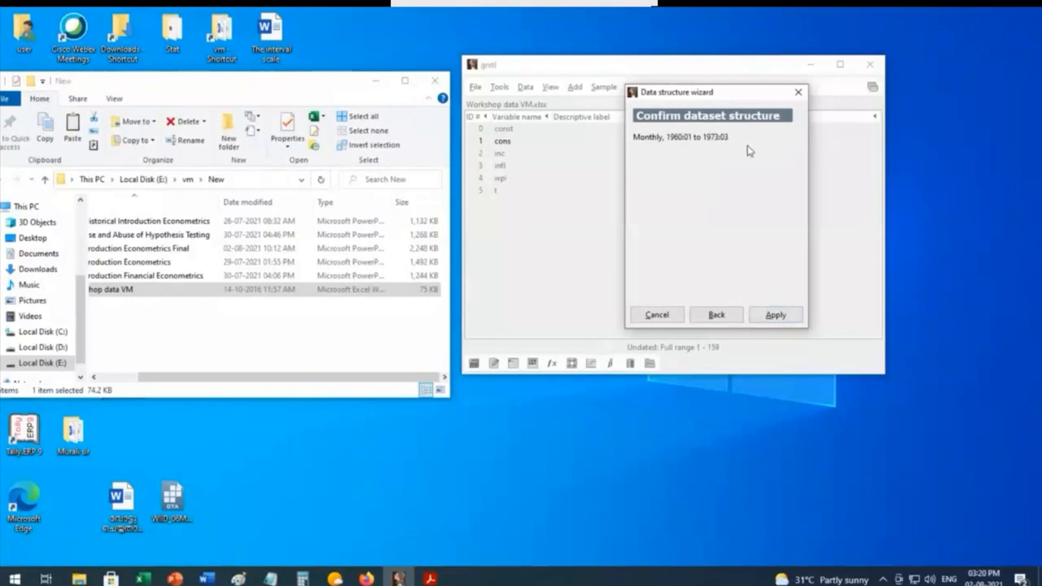
{"action": "left_click", "coordinate": [775, 315]}
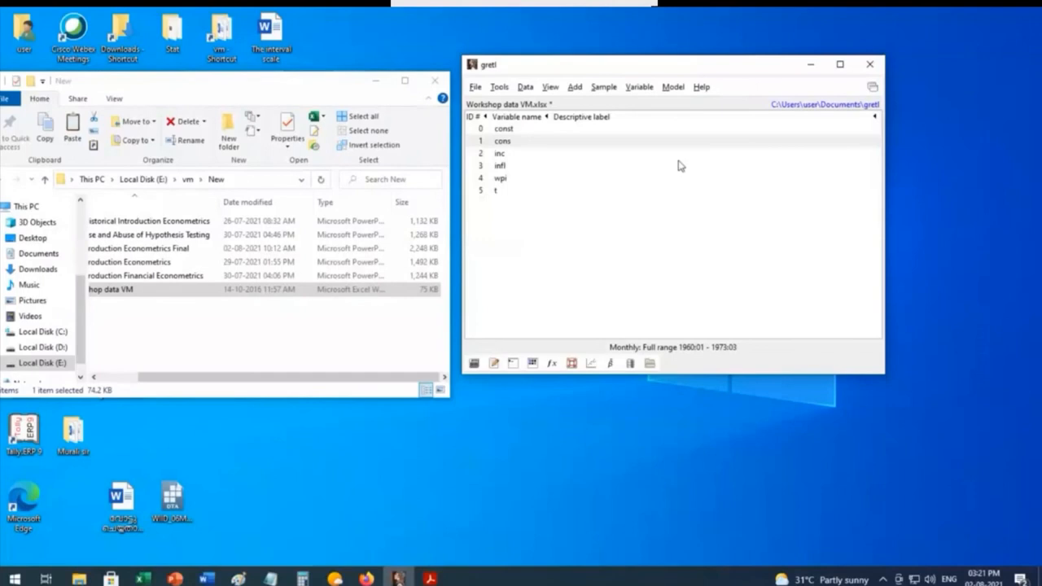
Step: Plot the time series of cons, examine the graph and its save and copy options, and close it
{"action": "left_click", "coordinate": [637, 87]}
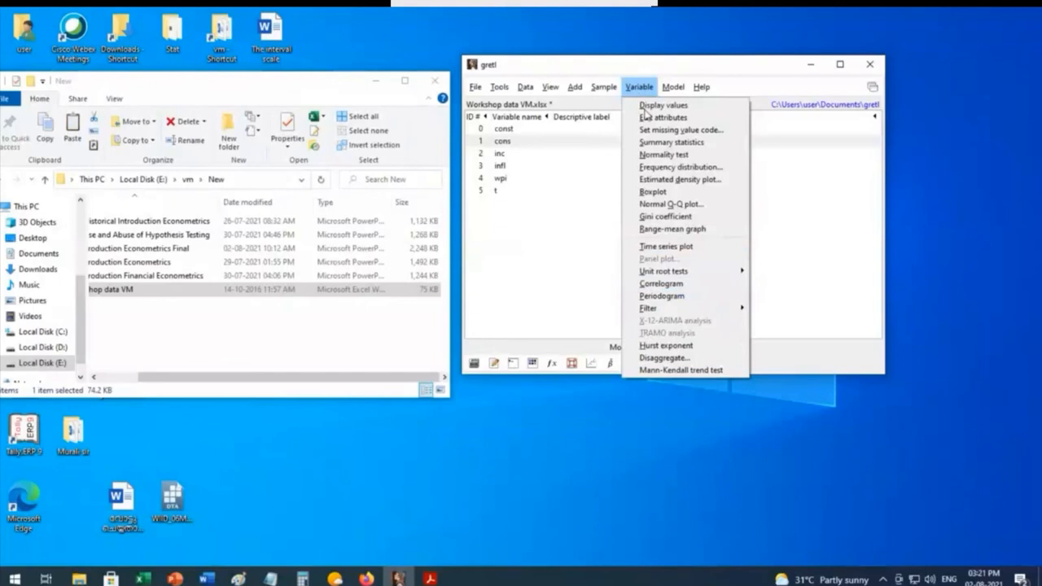
{"action": "left_click", "coordinate": [665, 246]}
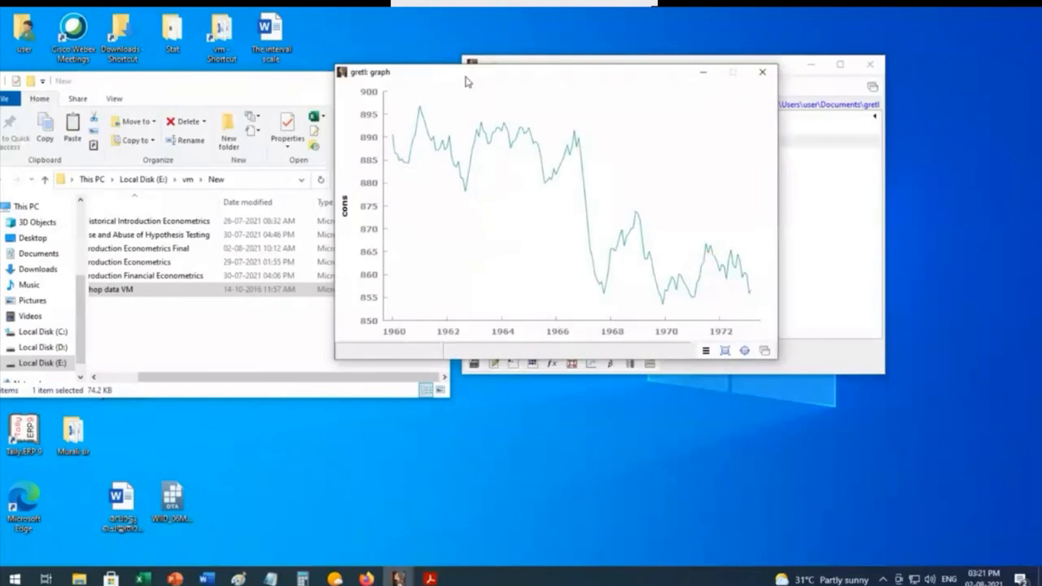
{"action": "right_click", "coordinate": [628, 132]}
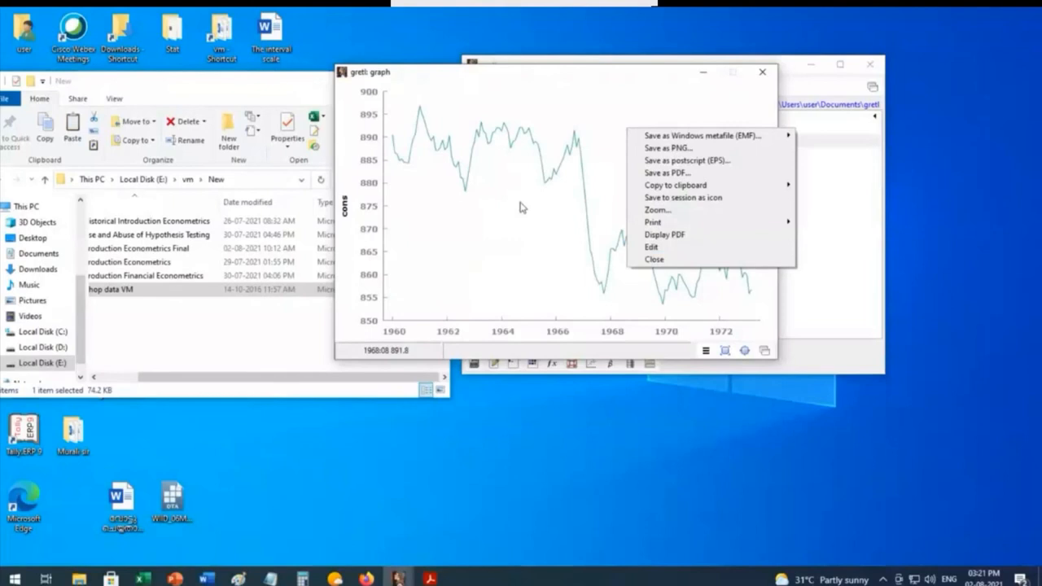
{"action": "left_click", "coordinate": [763, 75]}
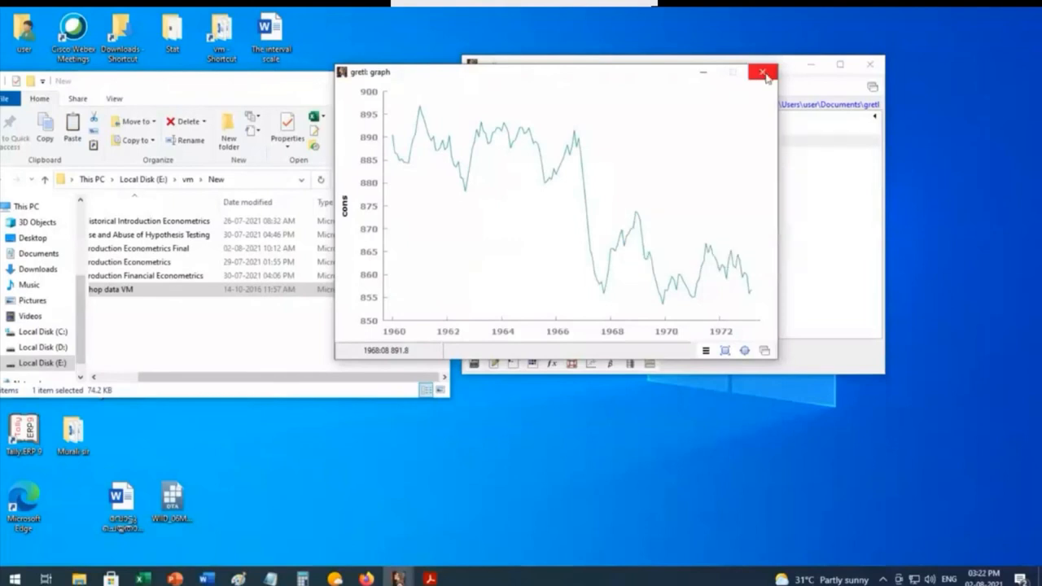
{"action": "left_click", "coordinate": [763, 74]}
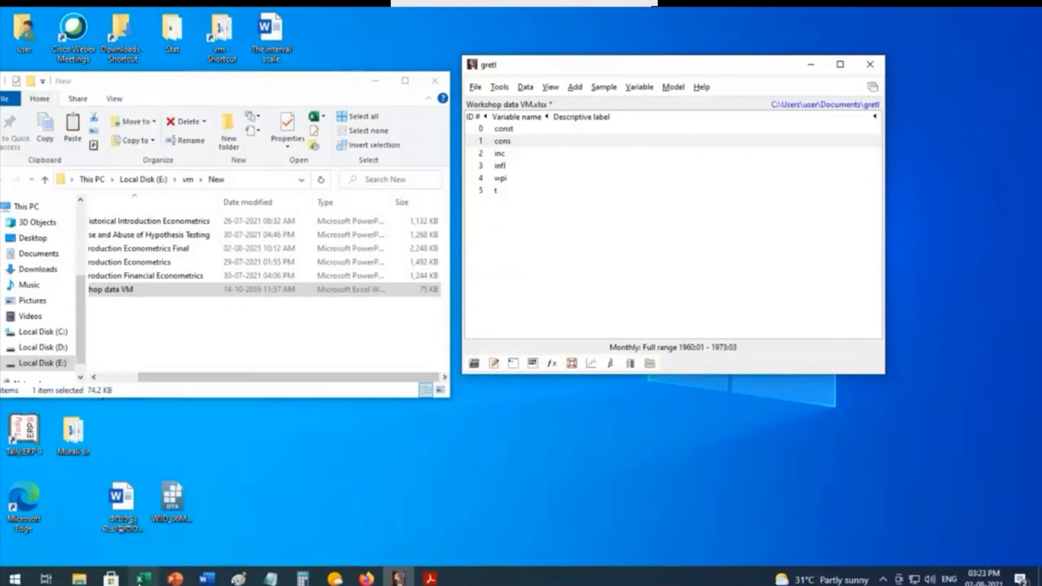
Step: Switch to Excel, look through the data columns of the Inc Cons Infl sheet, and minimize the workbook
{"action": "left_click", "coordinate": [142, 579]}
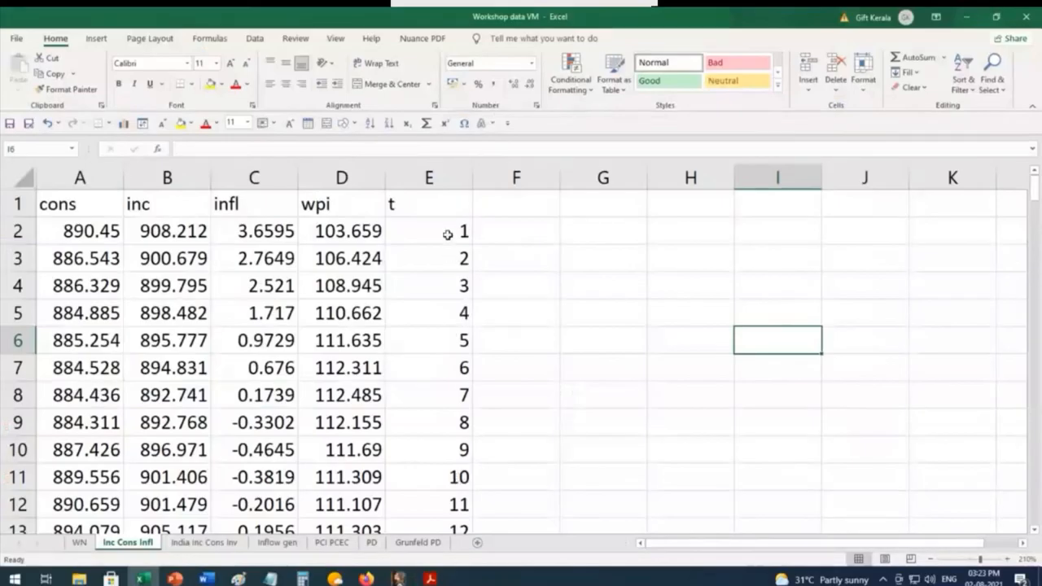
{"action": "scroll", "coordinate": [445, 517], "scroll_direction": "down", "scroll_amount": 2}
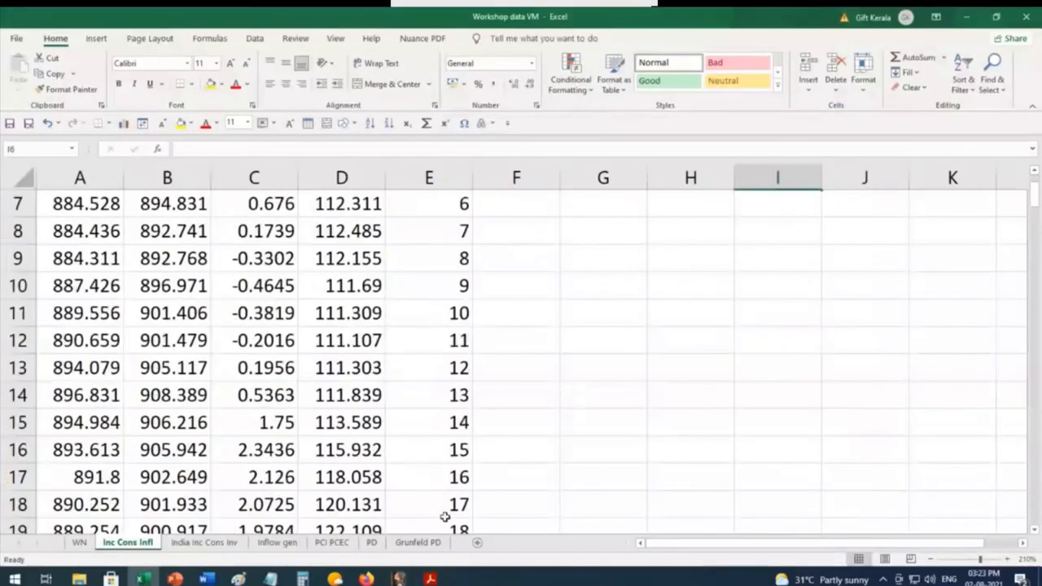
{"action": "scroll", "coordinate": [445, 517], "scroll_direction": "down", "scroll_amount": 5}
{"action": "scroll", "coordinate": [444, 517], "scroll_direction": "up", "scroll_amount": 7}
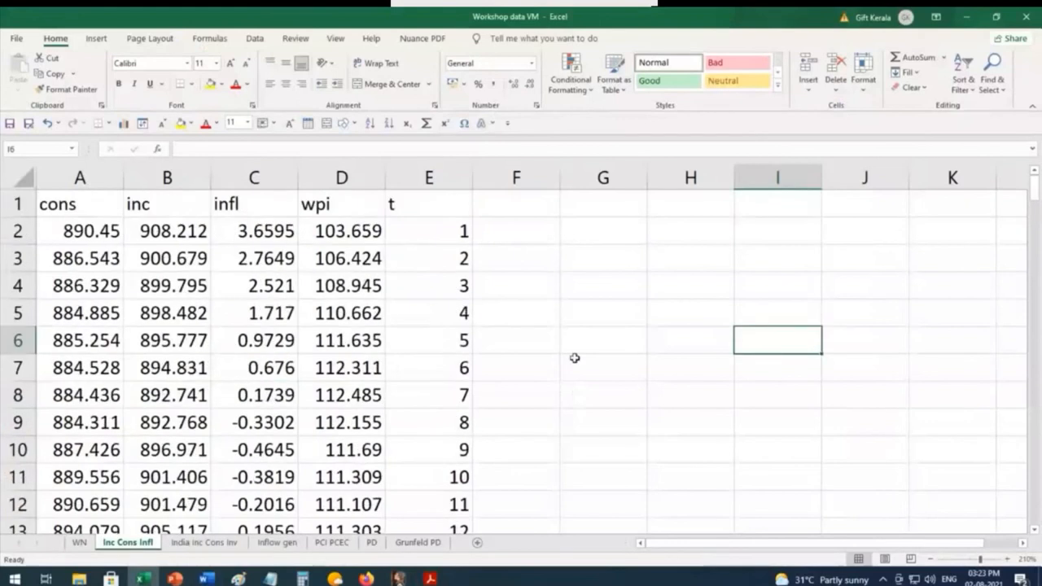
{"action": "left_click", "coordinate": [968, 17]}
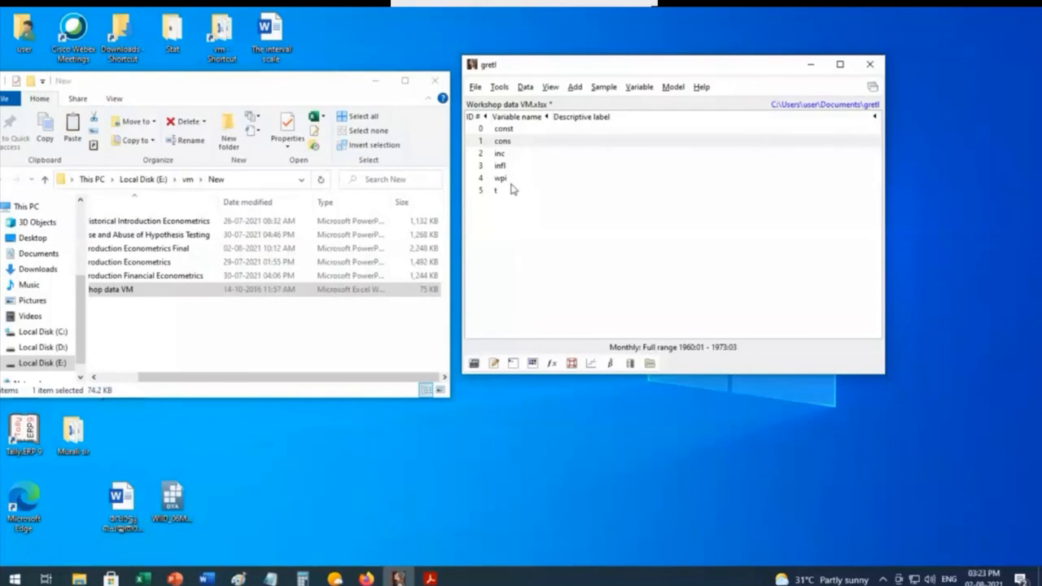
Step: Examine the Excel (.xlsx) files on the Desktop in gretl's open data dialog, select Workshop Gretl.xlsx, and dismiss the dialog without opening it
{"action": "left_click", "coordinate": [475, 88]}
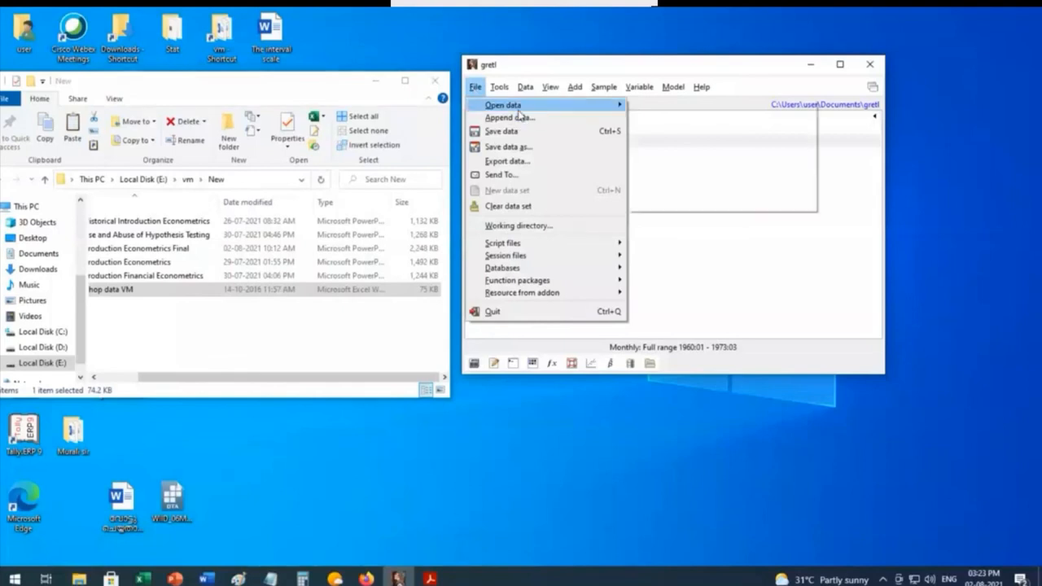
{"action": "mouse_move", "coordinate": [520, 108]}
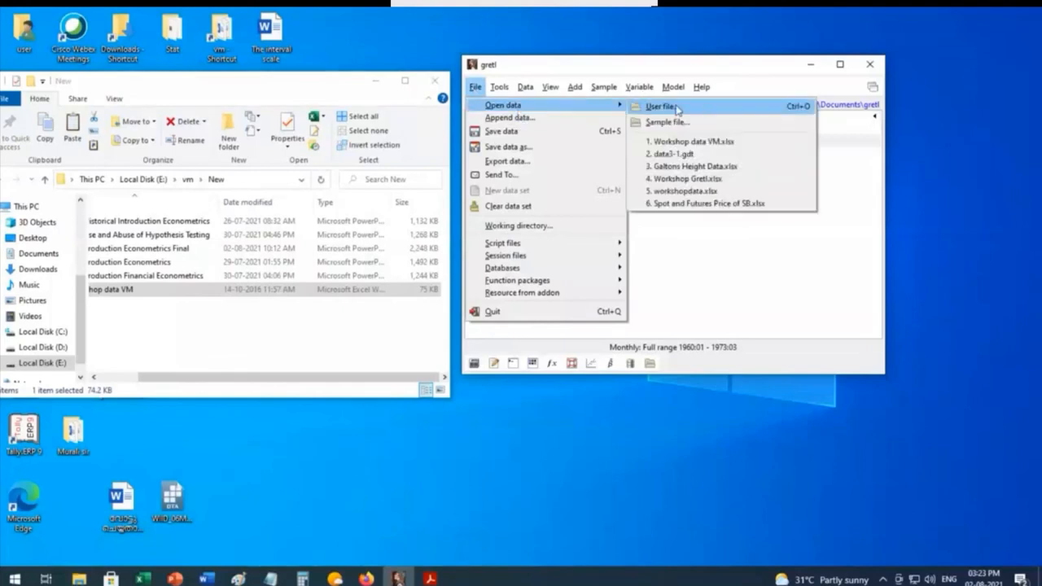
{"action": "left_click", "coordinate": [675, 108]}
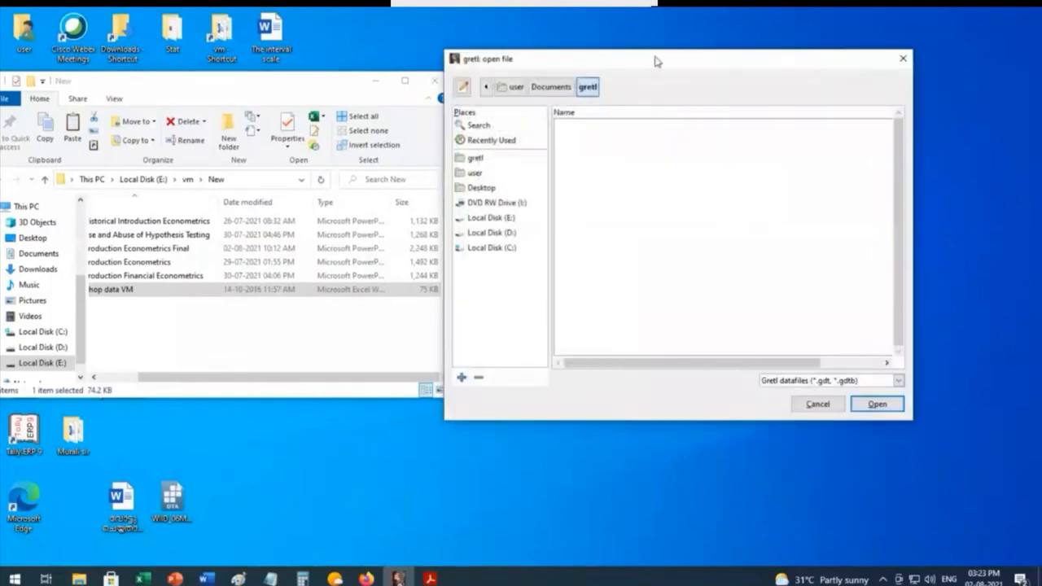
{"action": "left_click_drag", "start_coordinate": [656, 61], "coordinate": [398, 74]}
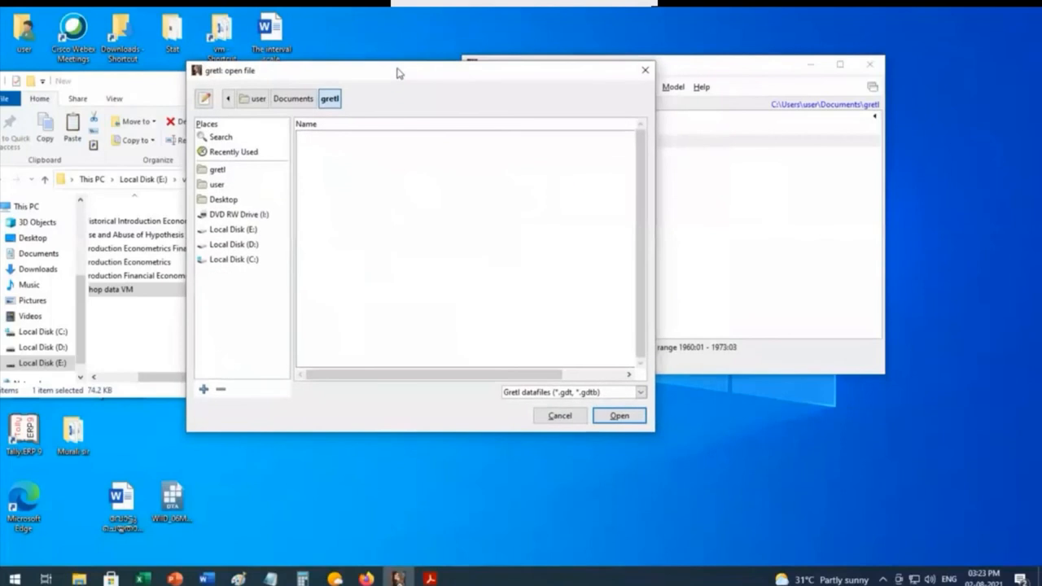
{"action": "left_click", "coordinate": [226, 206]}
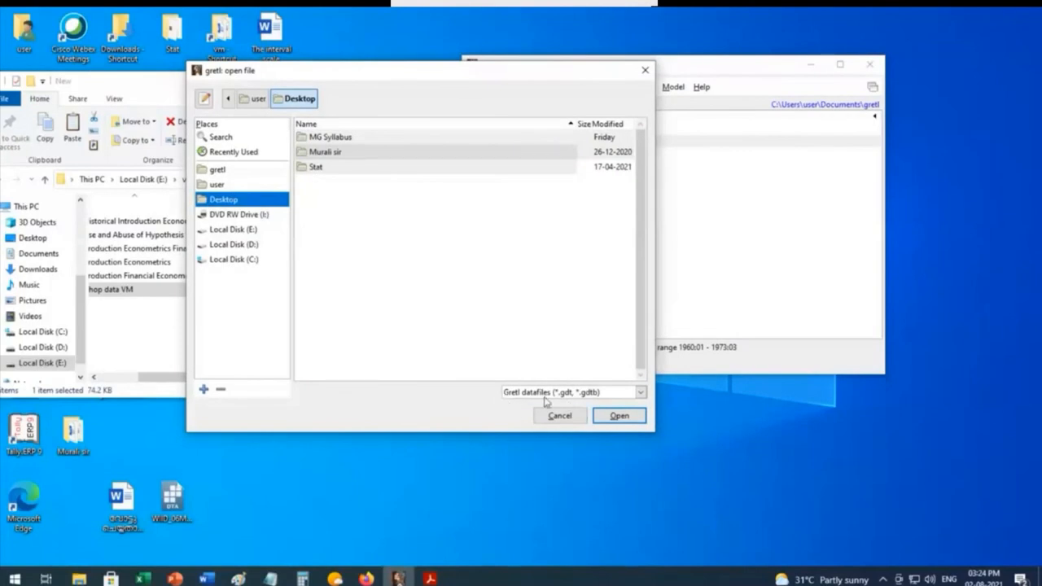
{"action": "left_click", "coordinate": [641, 393]}
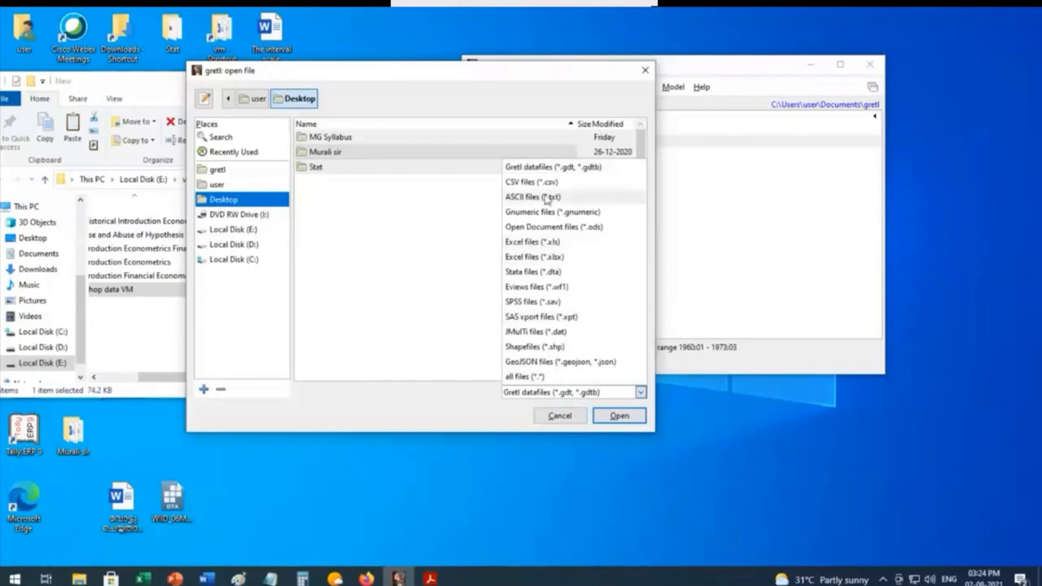
{"action": "left_click", "coordinate": [549, 257]}
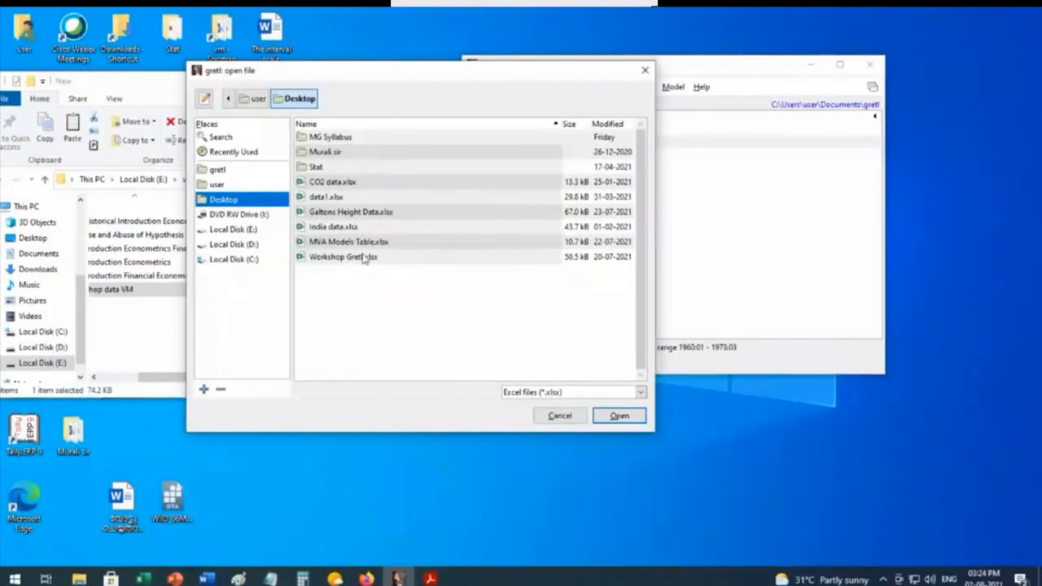
{"action": "left_click", "coordinate": [323, 259]}
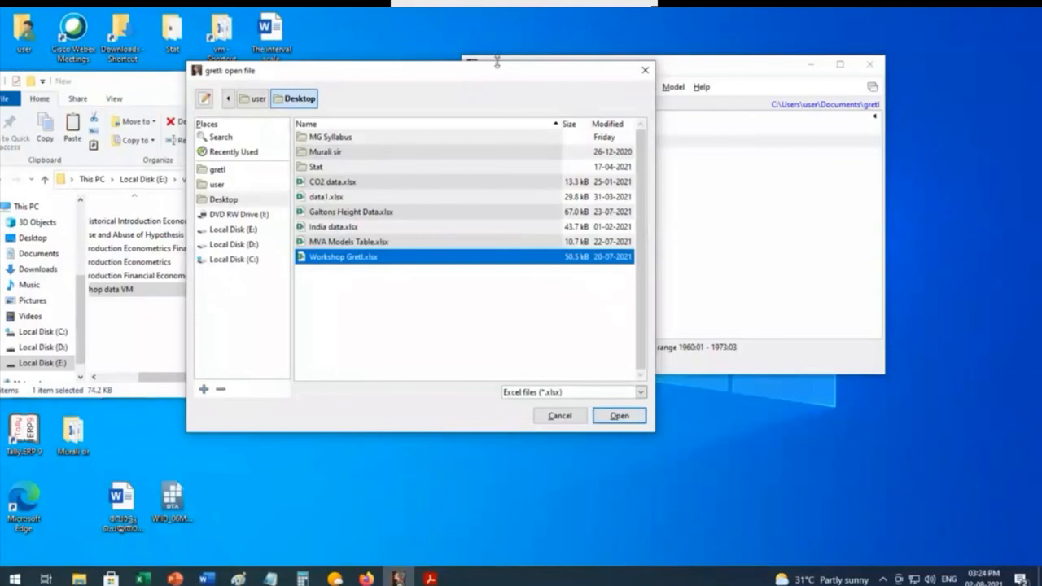
{"action": "left_click_drag", "start_coordinate": [491, 78], "coordinate": [607, 124]}
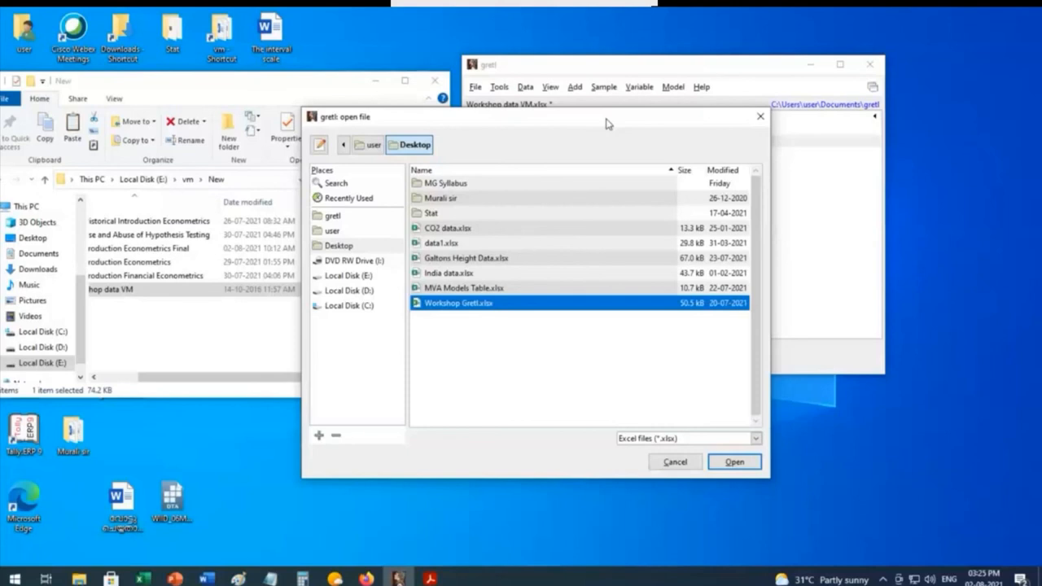
{"action": "left_click", "coordinate": [760, 116]}
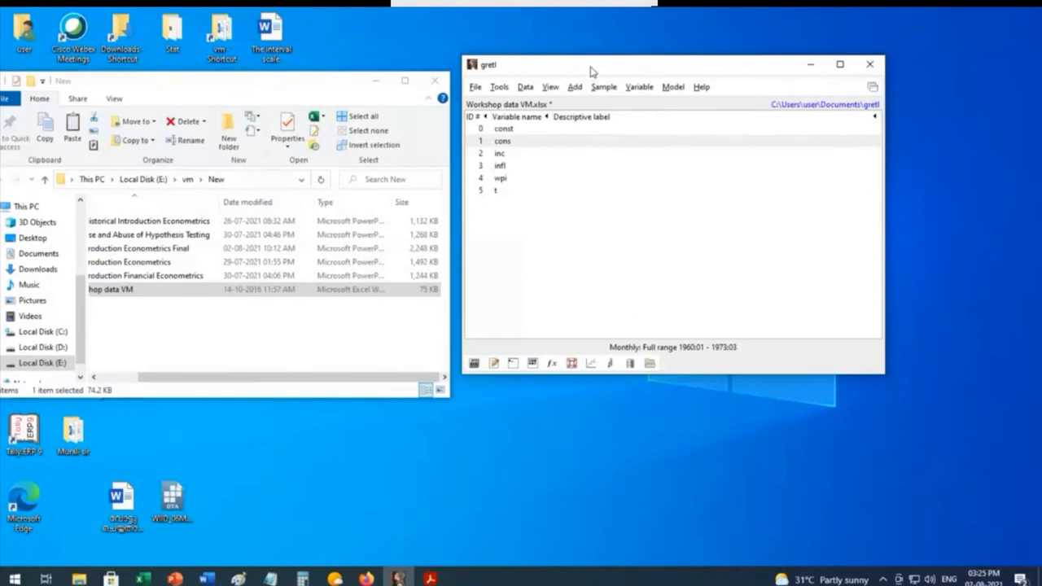
Step: Minimize the file explorer window and reposition the gretl main window on the desktop
{"action": "left_click_drag", "start_coordinate": [592, 71], "coordinate": [581, 87]}
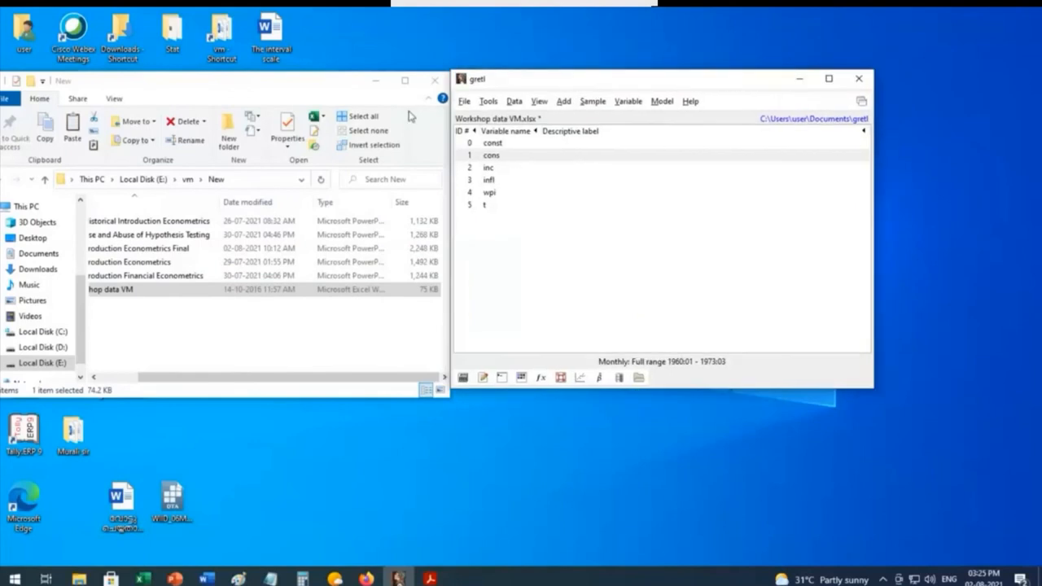
{"action": "left_click", "coordinate": [376, 82]}
{"action": "left_click_drag", "start_coordinate": [668, 79], "coordinate": [570, 70]}
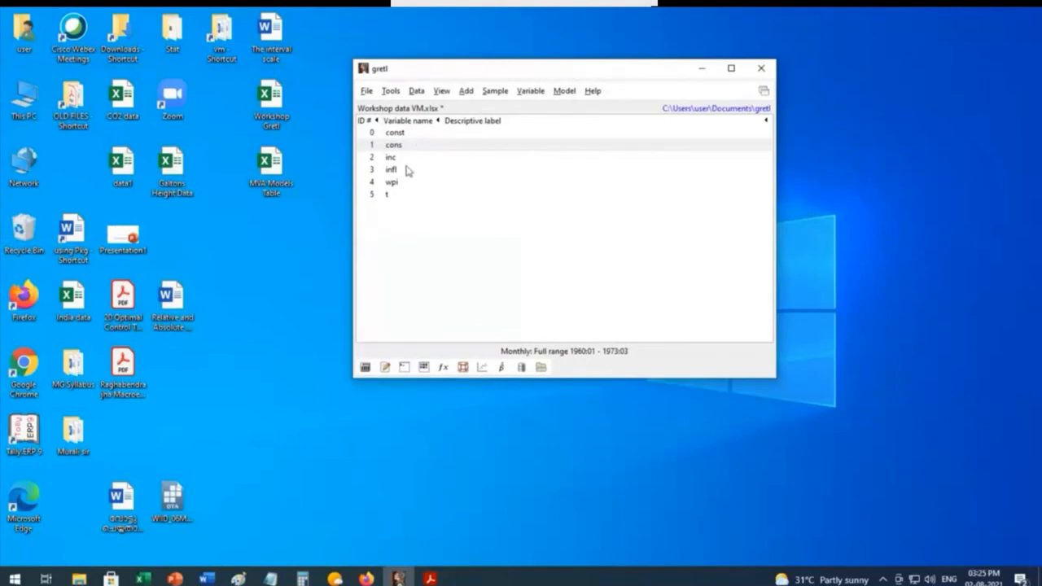
Step: Start an Ordinary Least Squares model with cons as the dependent variable, set as default
{"action": "left_click", "coordinate": [567, 92]}
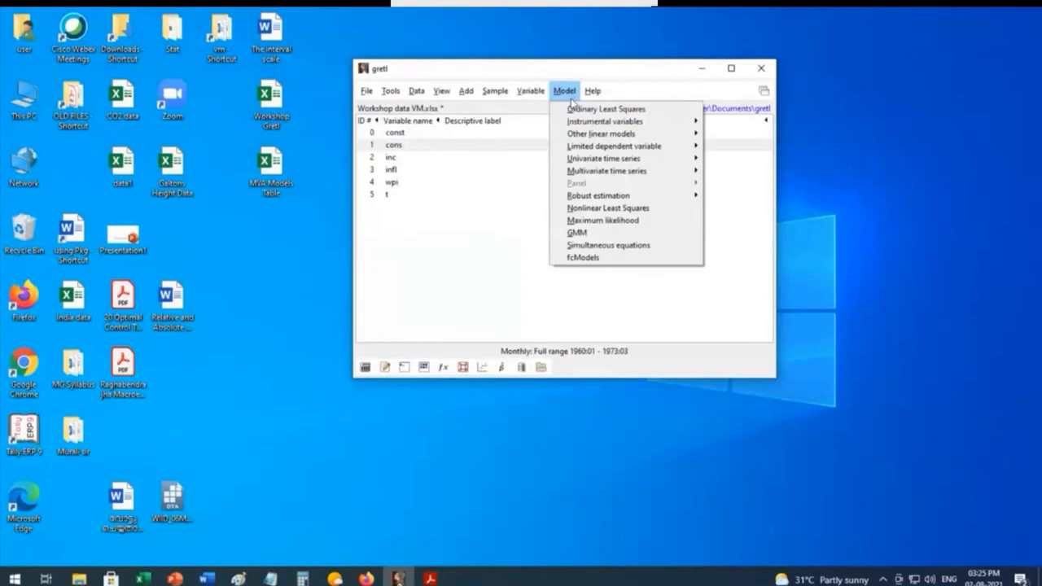
{"action": "left_click", "coordinate": [575, 109]}
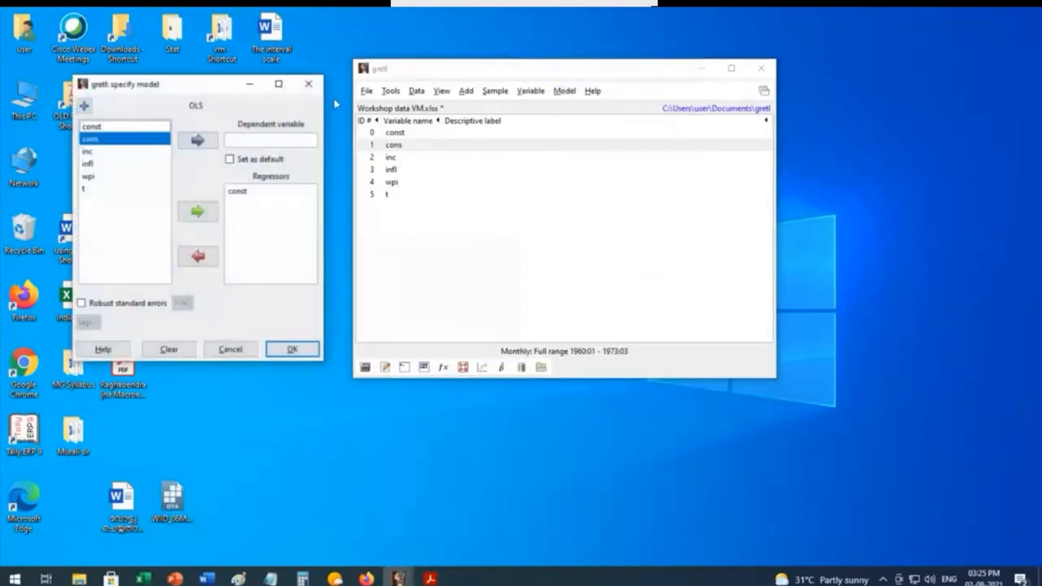
{"action": "left_click_drag", "start_coordinate": [198, 86], "coordinate": [404, 69]}
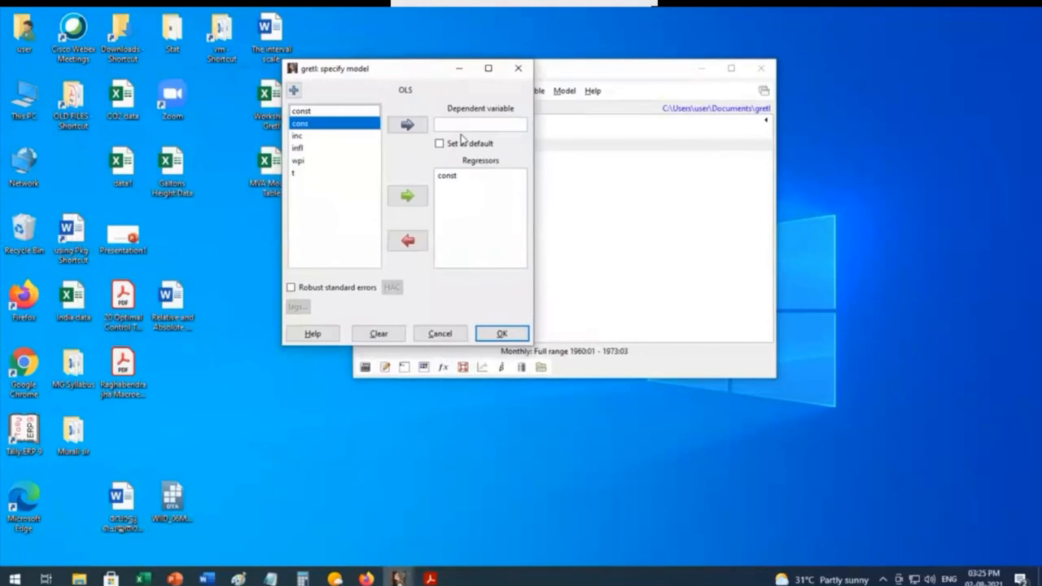
{"action": "left_click", "coordinate": [402, 127]}
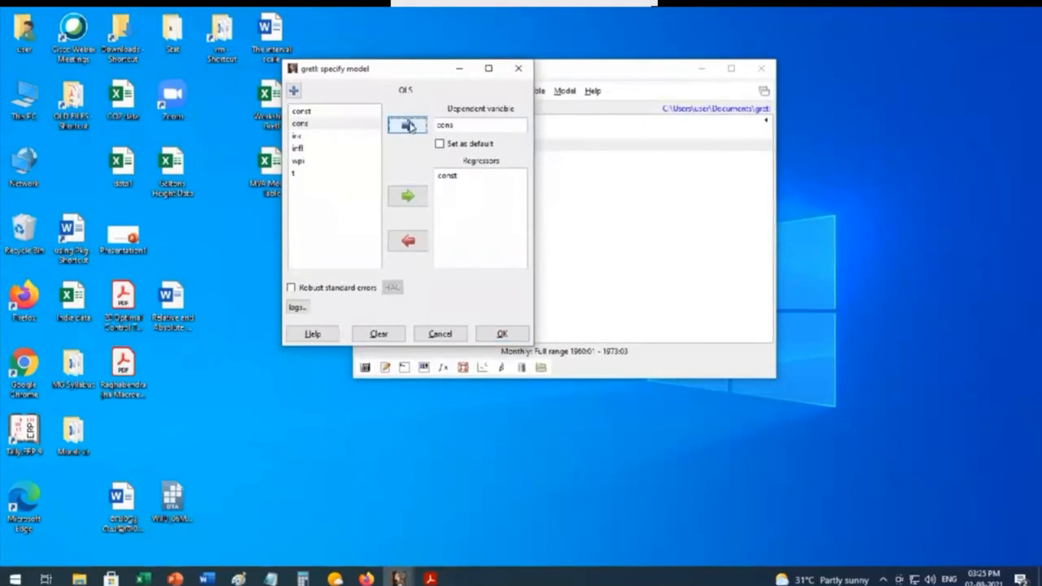
{"action": "left_click", "coordinate": [440, 145]}
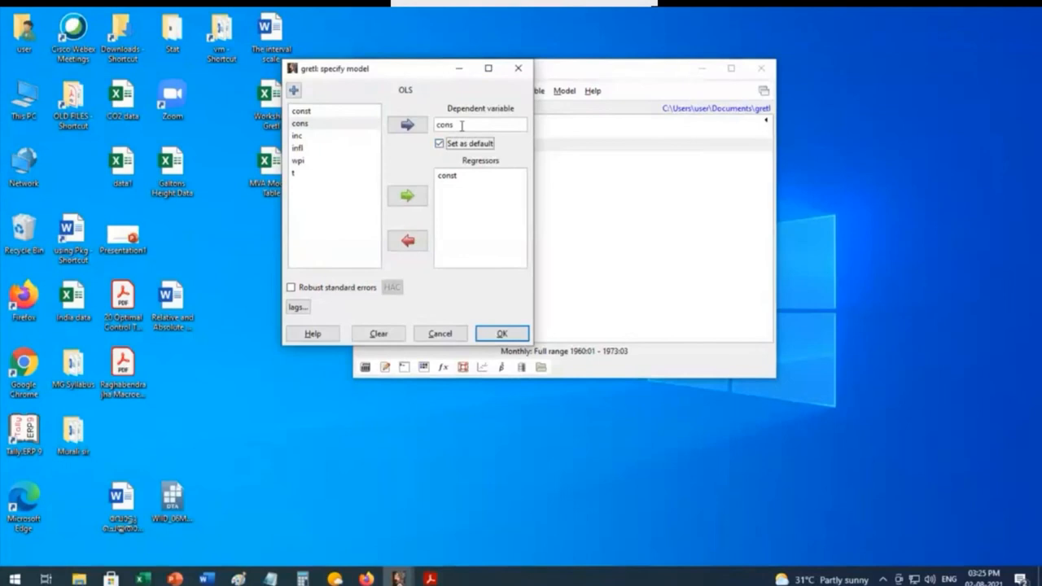
Step: Add inc and infl to the regressors alongside const and estimate the OLS model
{"action": "left_click", "coordinate": [299, 137]}
{"action": "left_click_drag", "start_coordinate": [299, 139], "coordinate": [300, 150]}
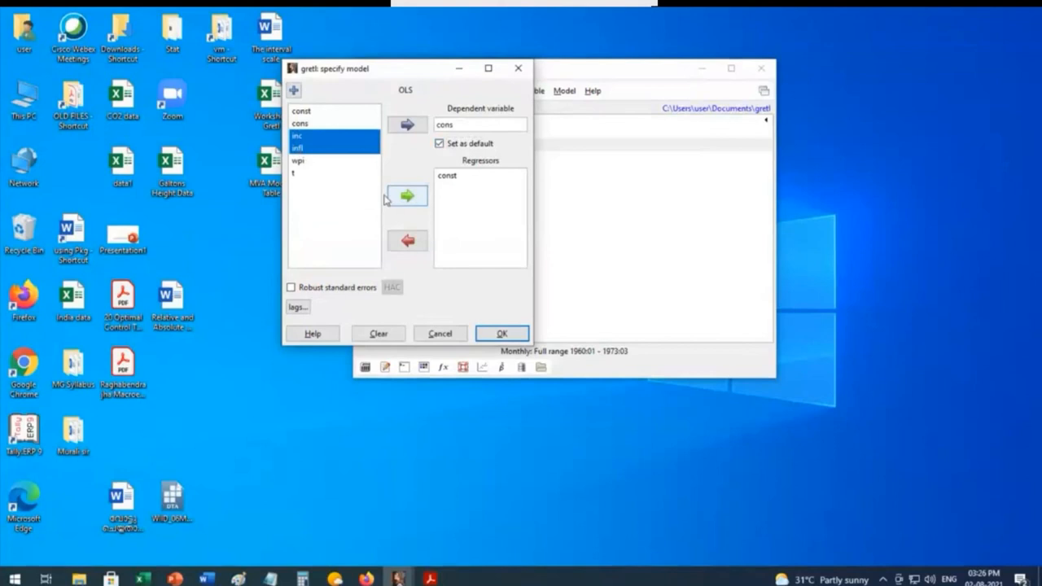
{"action": "left_click", "coordinate": [408, 198]}
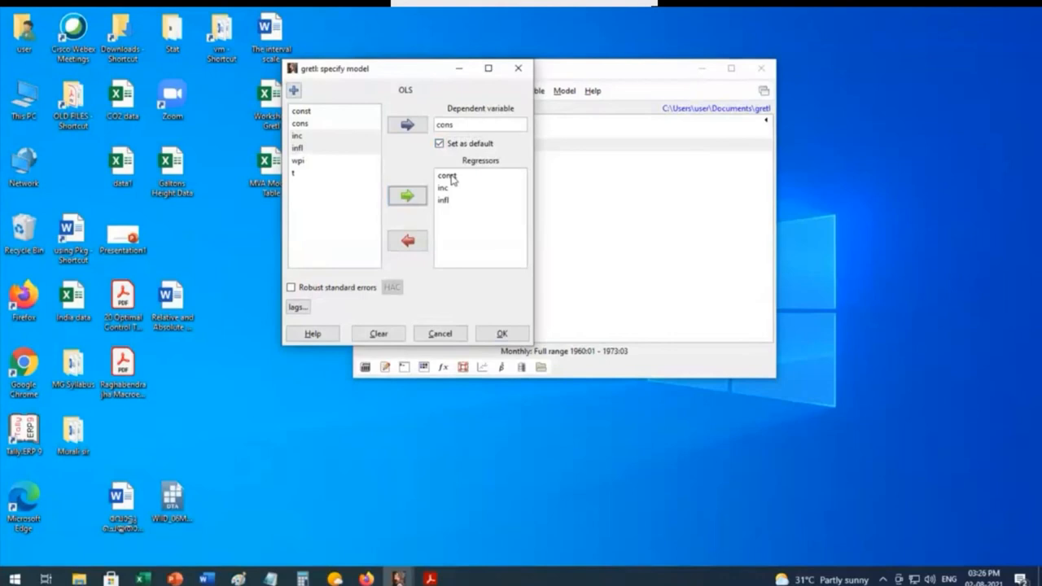
{"action": "left_click", "coordinate": [314, 336]}
{"action": "left_click", "coordinate": [503, 335]}
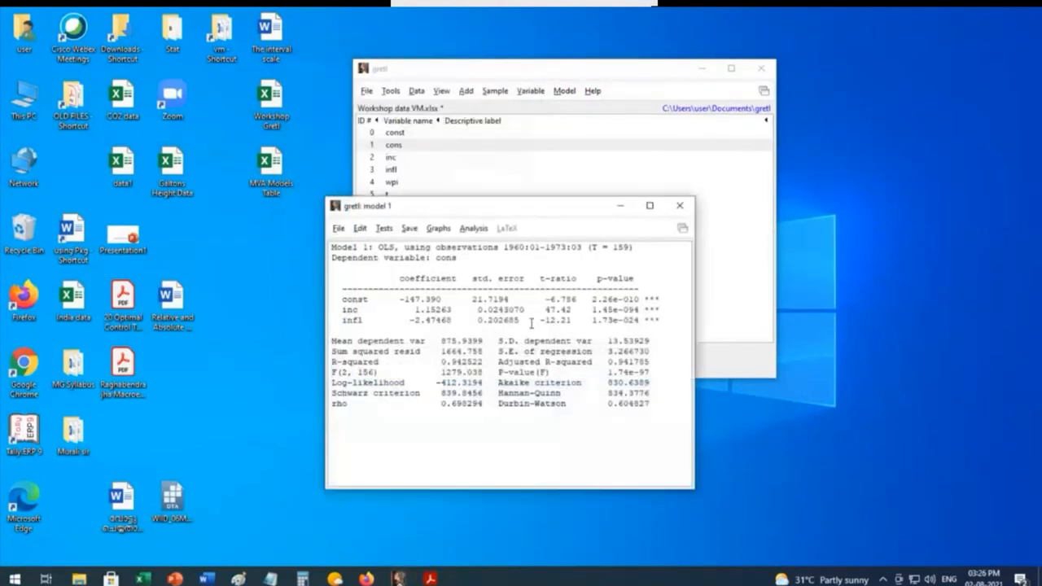
Step: Bring the OLS results window into clear view and examine its coefficients, p-values, R-squared and Durbin-Watson statistic
{"action": "left_click_drag", "start_coordinate": [490, 209], "coordinate": [427, 80]}
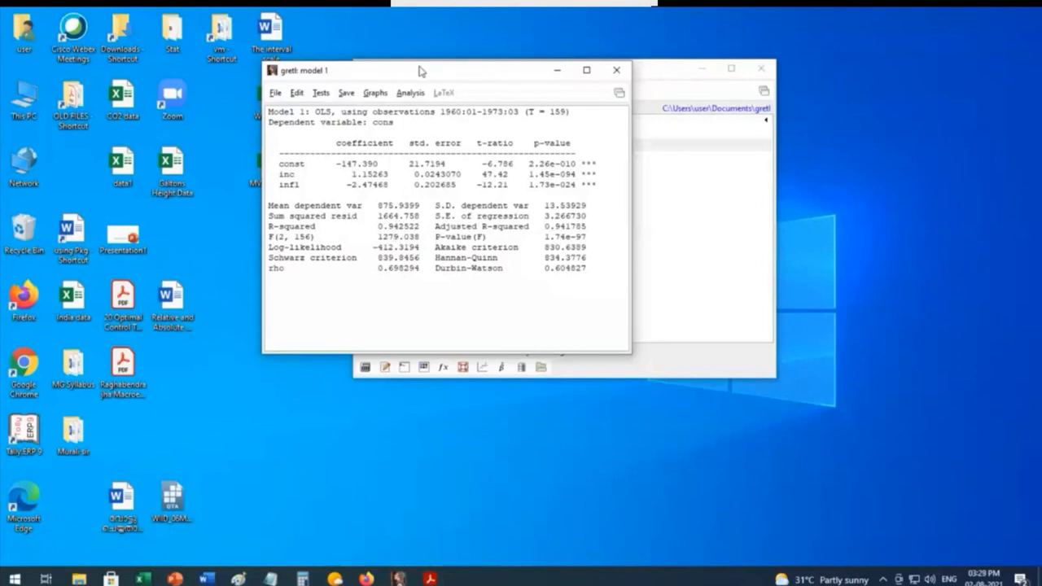
{"action": "left_click_drag", "start_coordinate": [421, 70], "coordinate": [418, 44]}
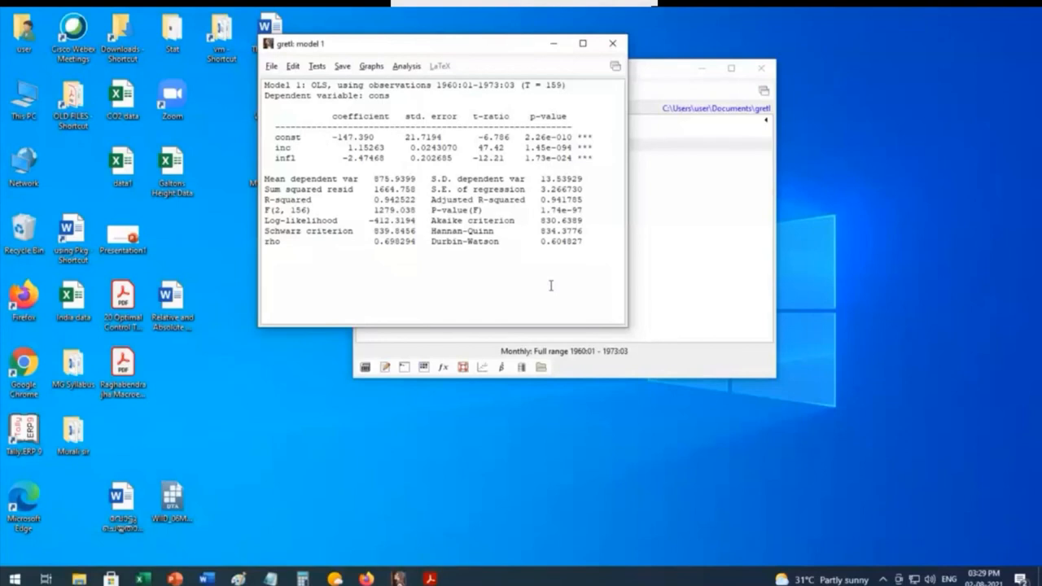
{"action": "left_click", "coordinate": [583, 44]}
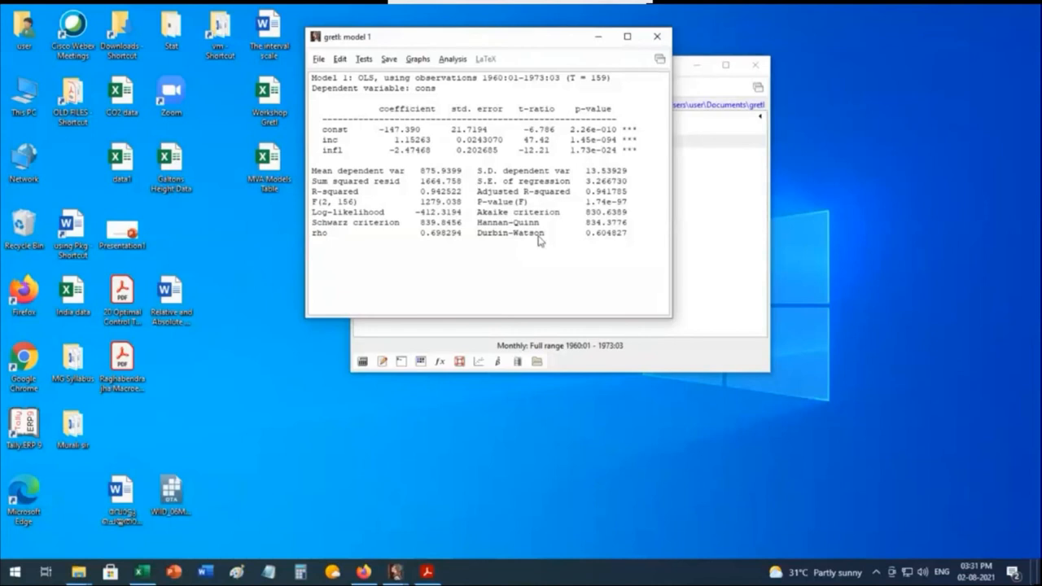
{"action": "left_click", "coordinate": [933, 405]}
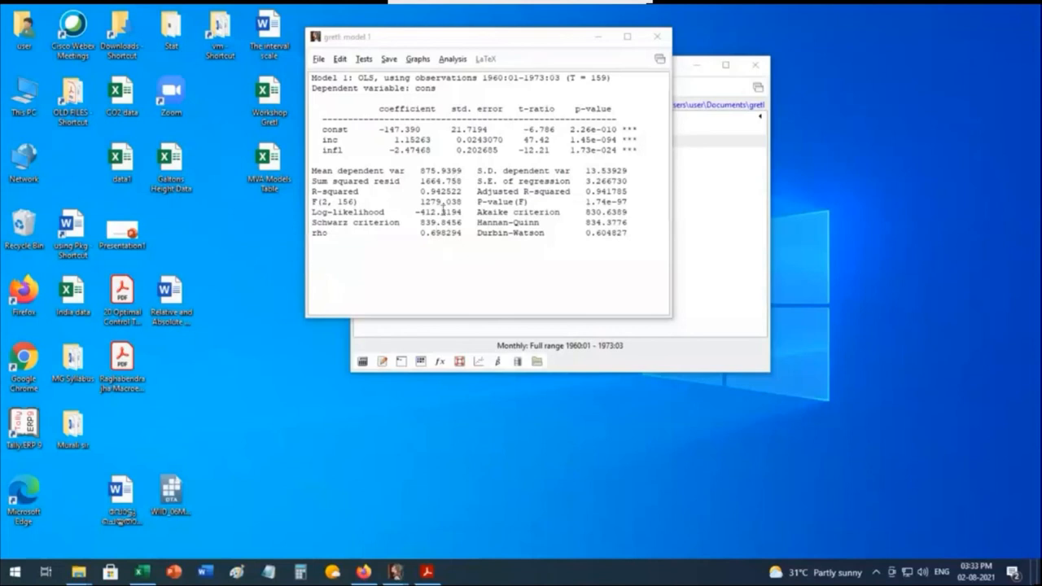
Step: Run Ramsey's RESET specification test on the OLS model using squares and cubes
{"action": "left_click", "coordinate": [363, 60]}
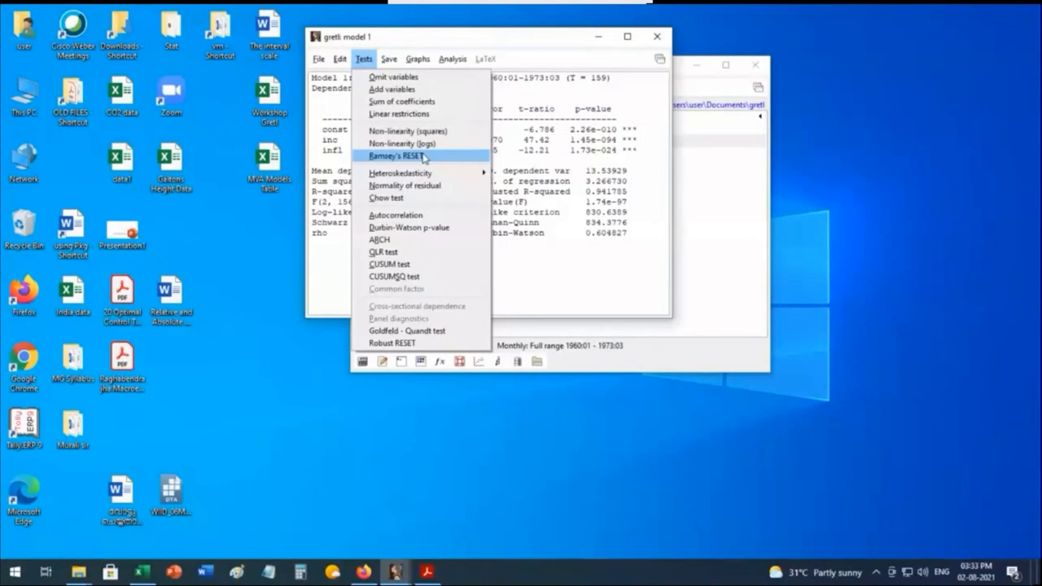
{"action": "mouse_move", "coordinate": [430, 177]}
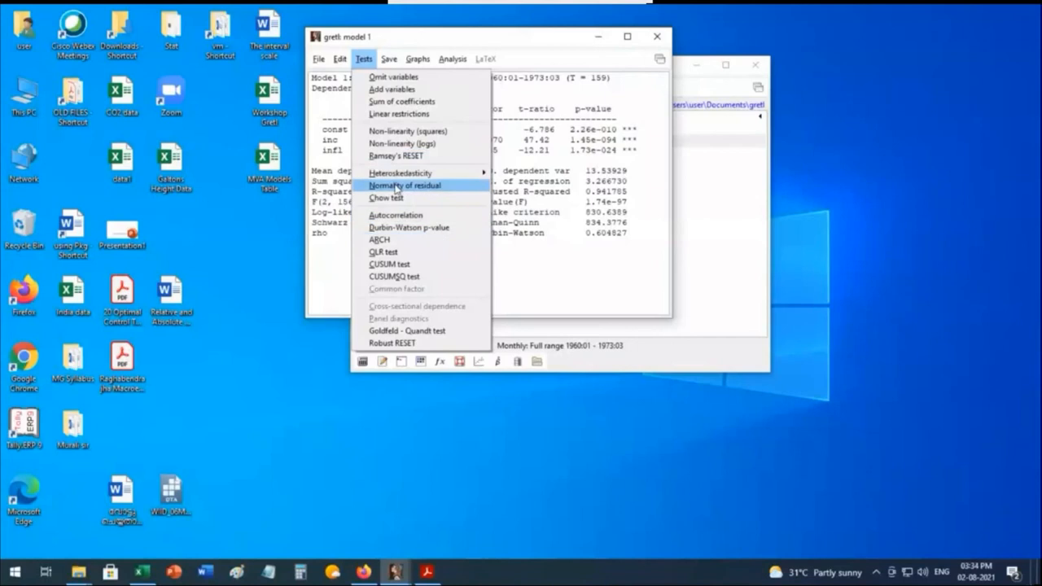
{"action": "left_click", "coordinate": [431, 158]}
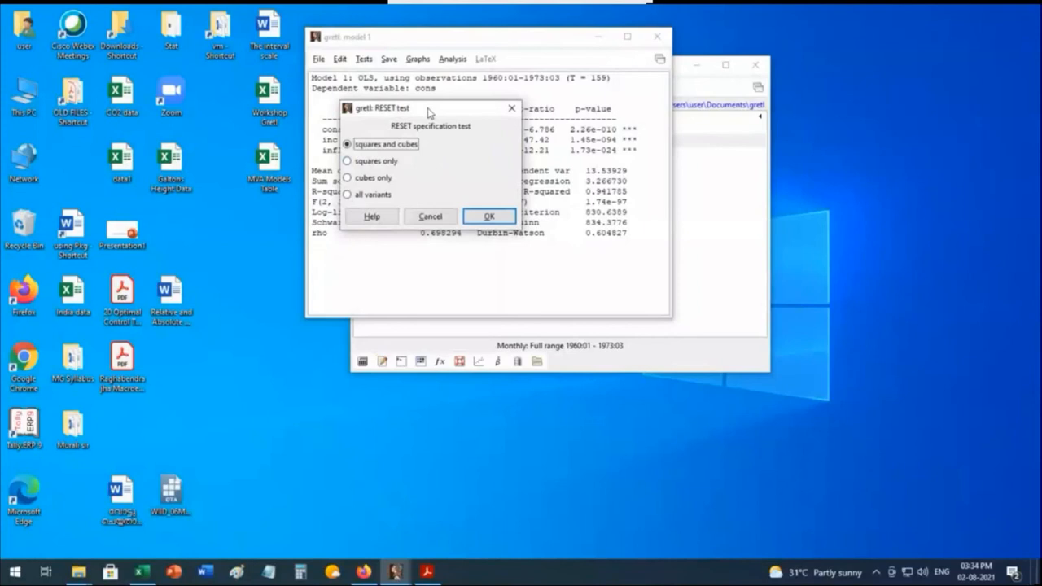
{"action": "left_click_drag", "start_coordinate": [429, 108], "coordinate": [431, 103]}
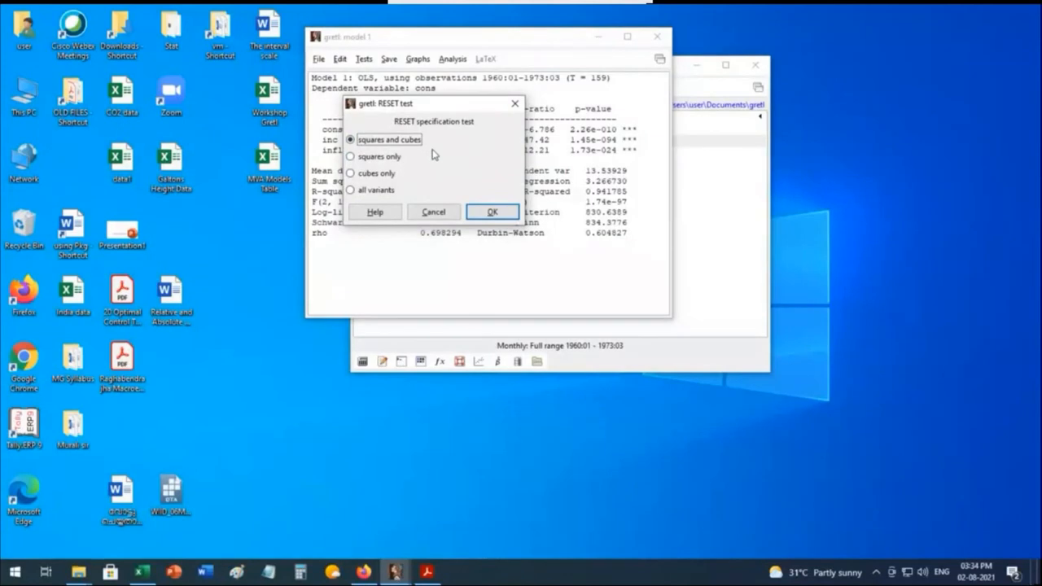
{"action": "left_click", "coordinate": [493, 212]}
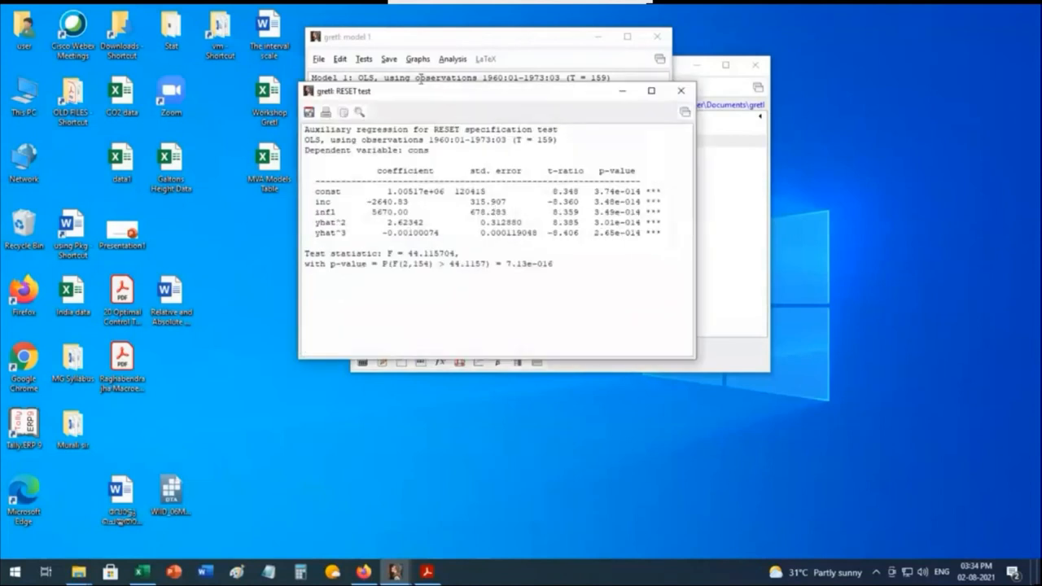
Step: Examine the RESET auxiliary regression alongside the model output and close the test window
{"action": "left_click_drag", "start_coordinate": [421, 90], "coordinate": [381, 55]}
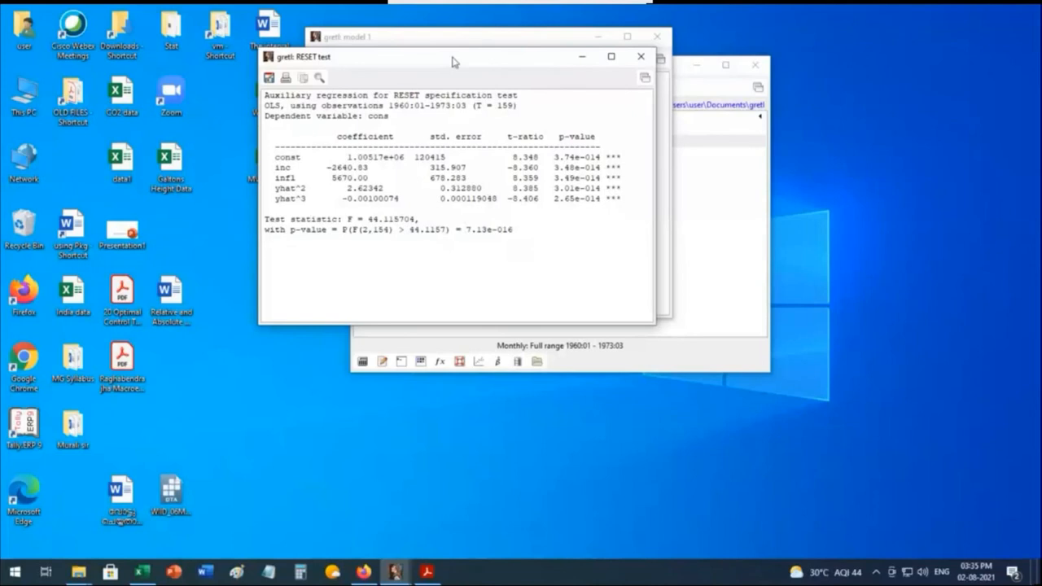
{"action": "left_click_drag", "start_coordinate": [454, 62], "coordinate": [490, 340]}
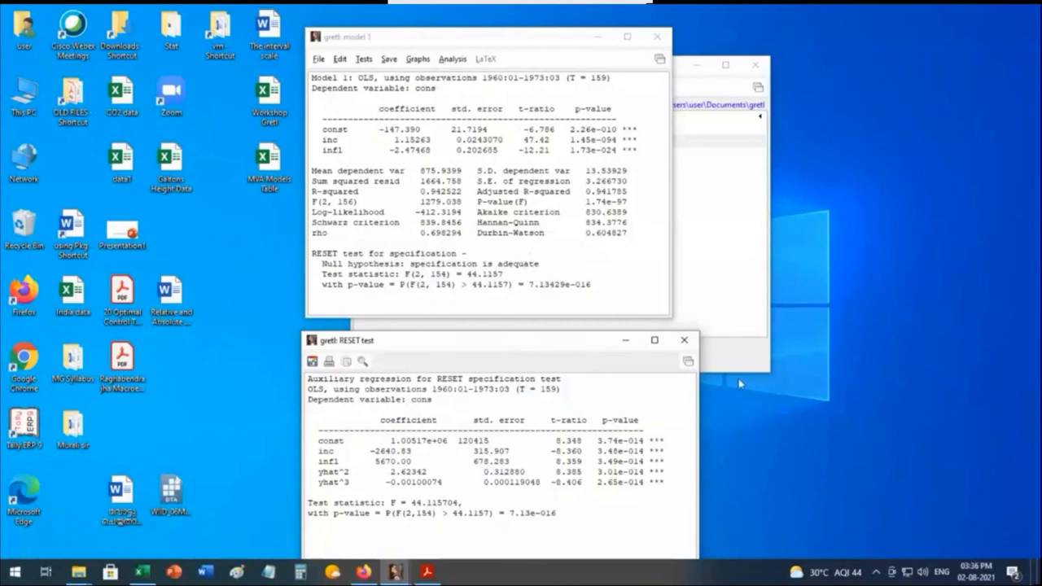
{"action": "left_click", "coordinate": [684, 340]}
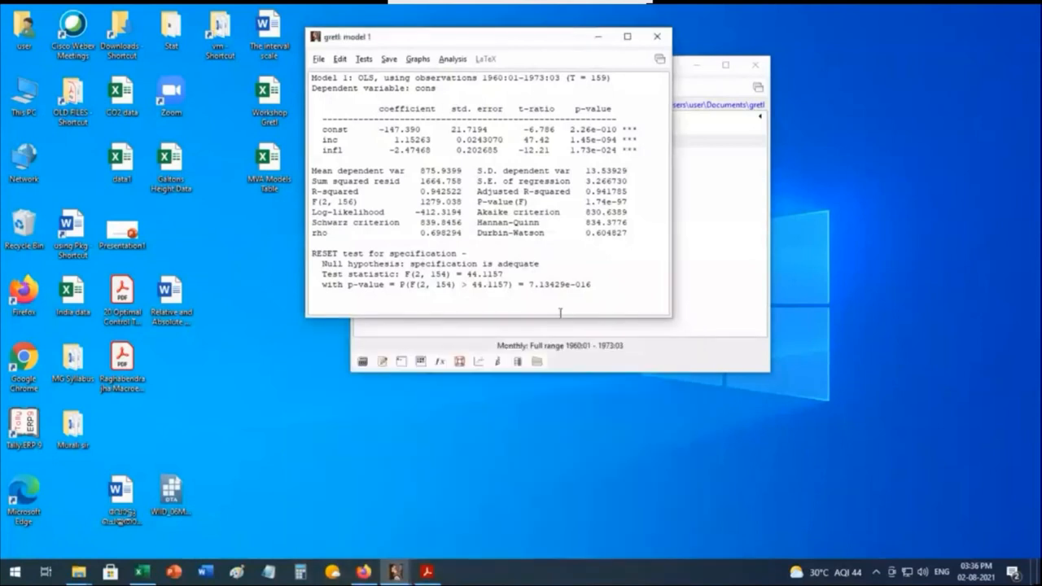
Step: Run White's test for heteroskedasticity on the OLS model, then close its output and review the result in the model window
{"action": "left_click", "coordinate": [364, 60]}
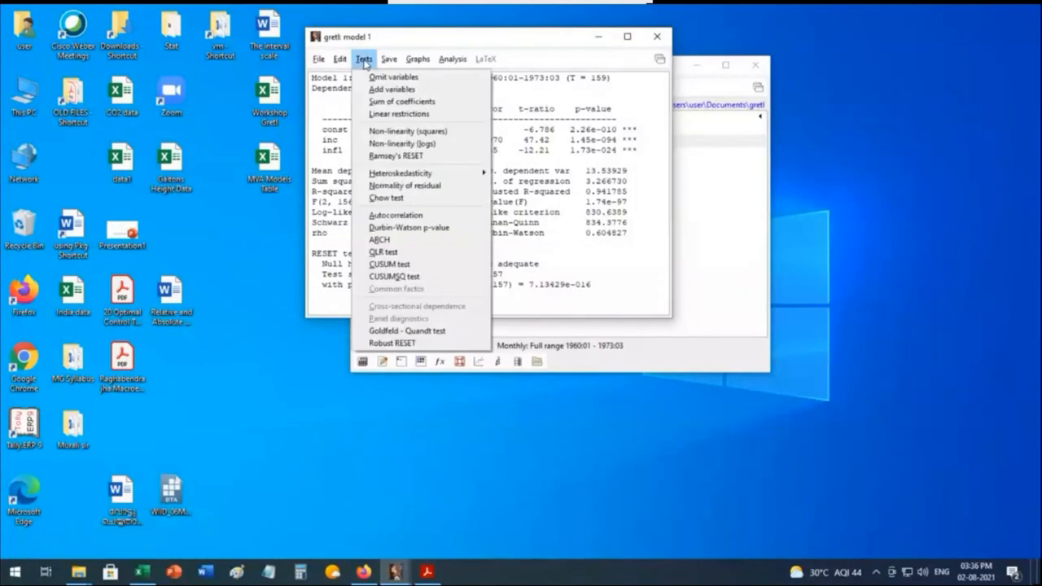
{"action": "mouse_move", "coordinate": [423, 177]}
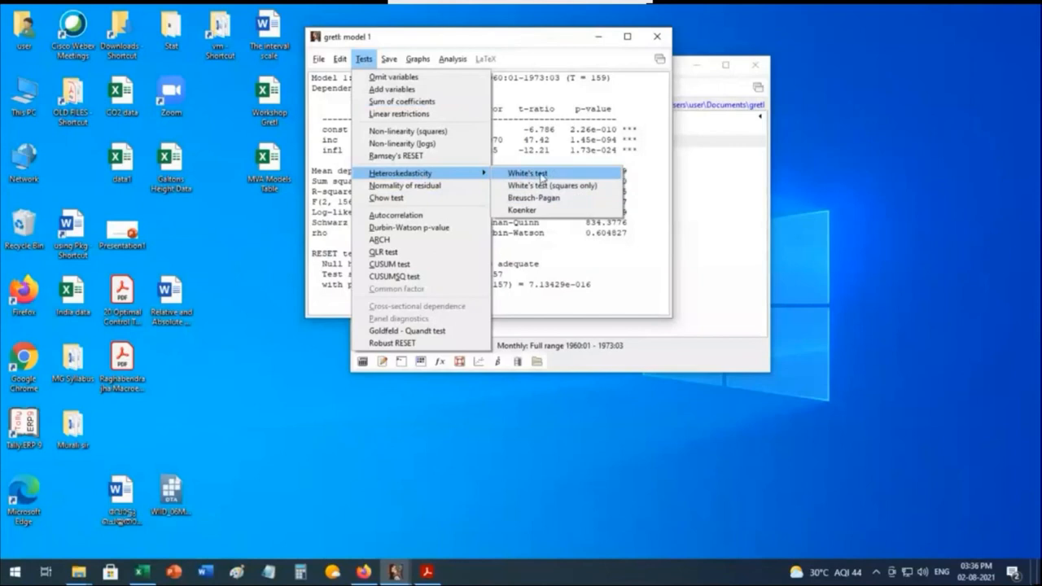
{"action": "left_click", "coordinate": [542, 175]}
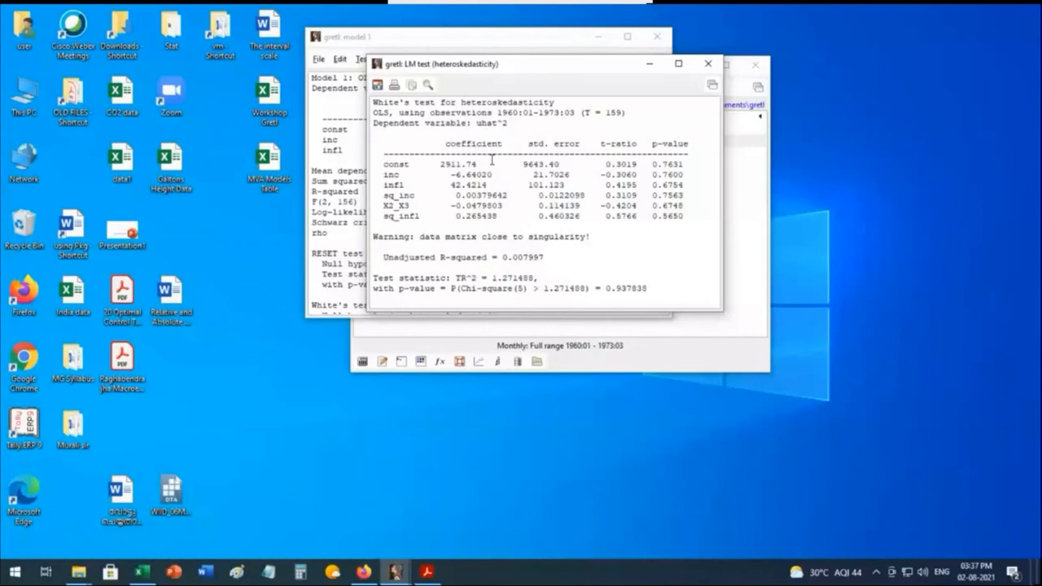
{"action": "left_click_drag", "start_coordinate": [529, 65], "coordinate": [615, 91]}
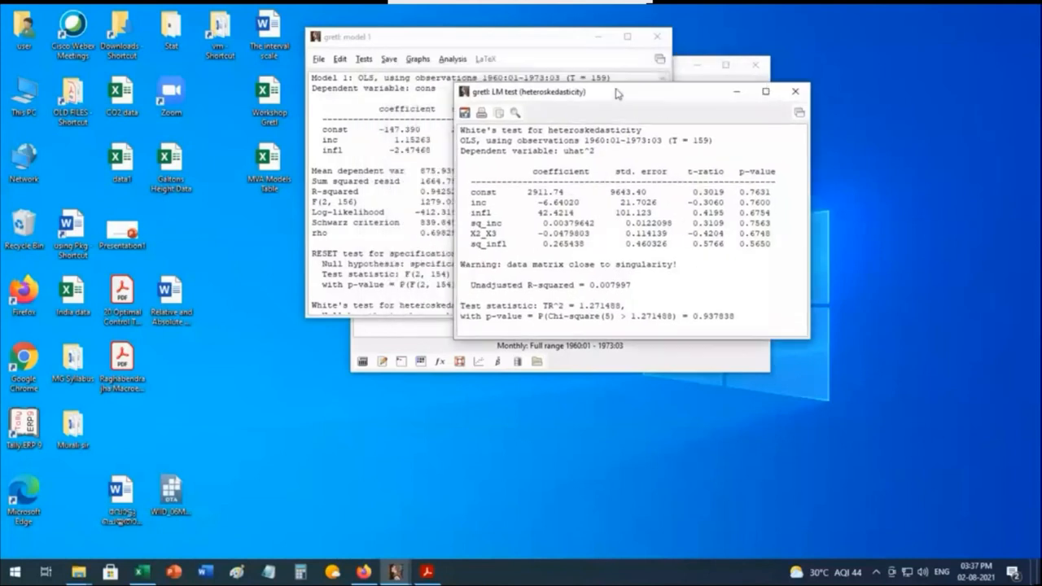
{"action": "left_click", "coordinate": [796, 91]}
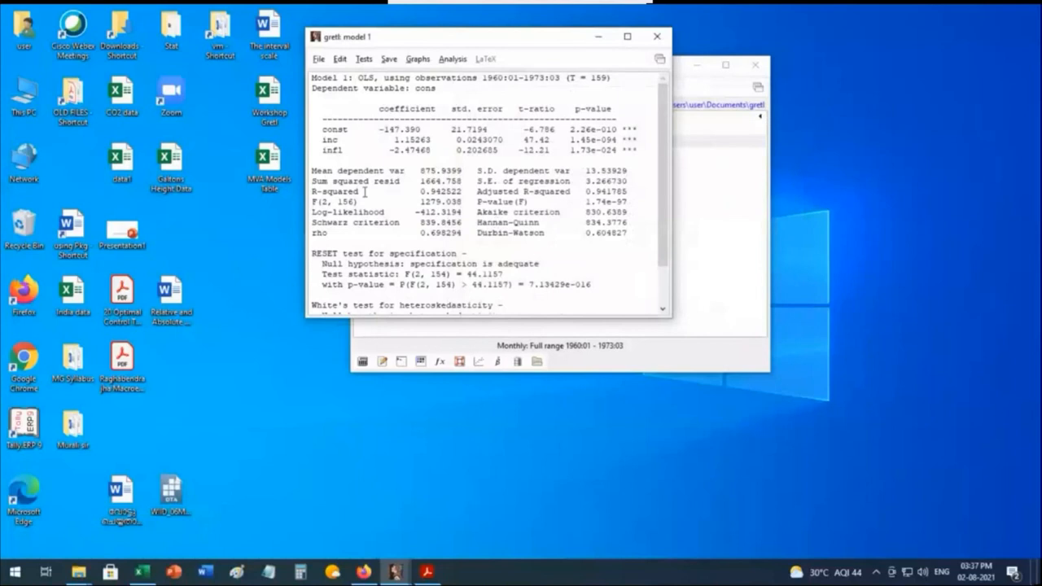
{"action": "scroll", "coordinate": [405, 244], "scroll_direction": "down", "scroll_amount": 2}
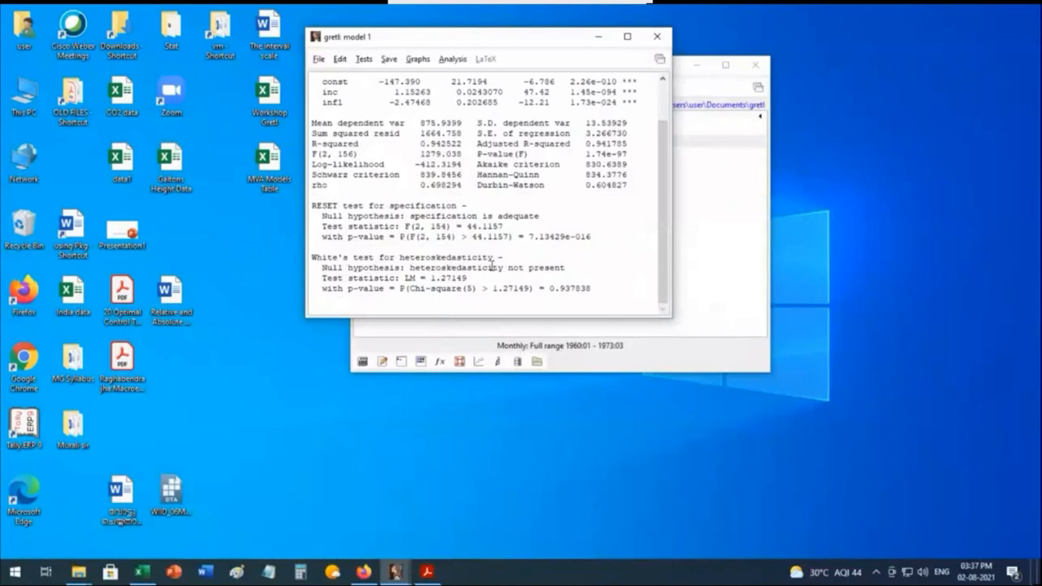
Step: Test the normality of the model's residuals, closing the histogram and the frequency distribution after checking them
{"action": "left_click", "coordinate": [365, 60]}
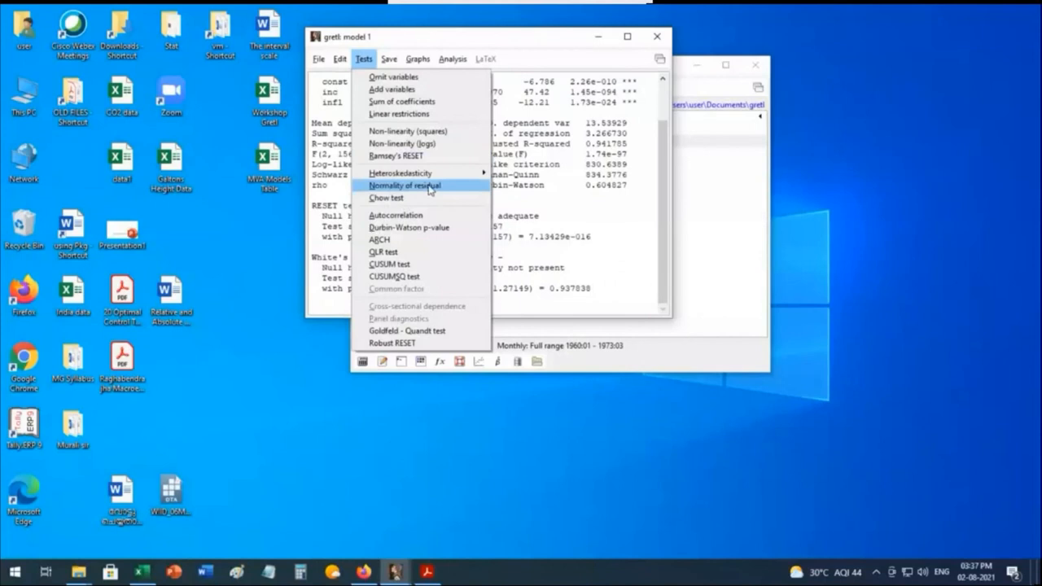
{"action": "left_click", "coordinate": [430, 190]}
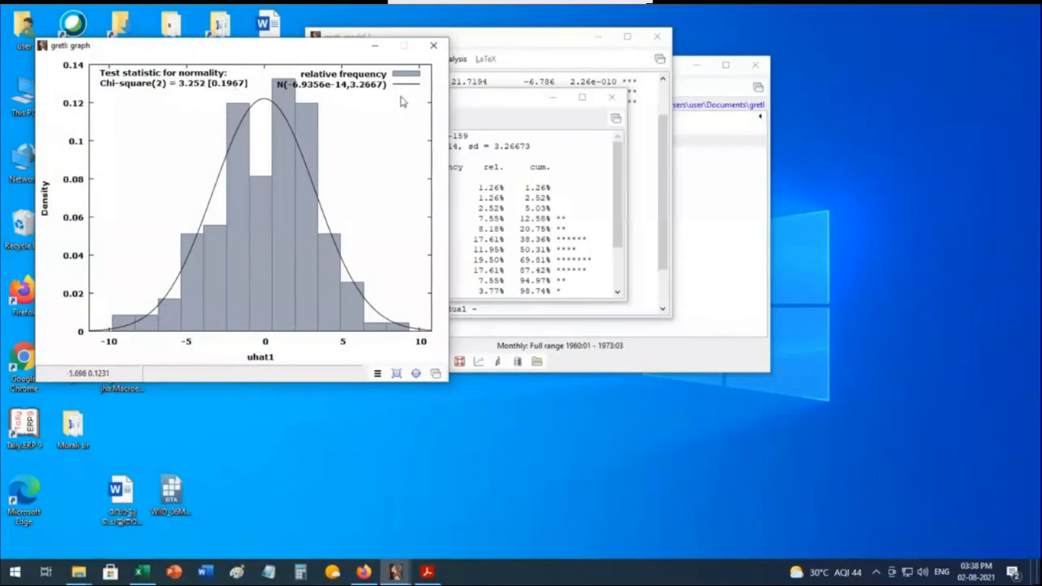
{"action": "left_click", "coordinate": [432, 47]}
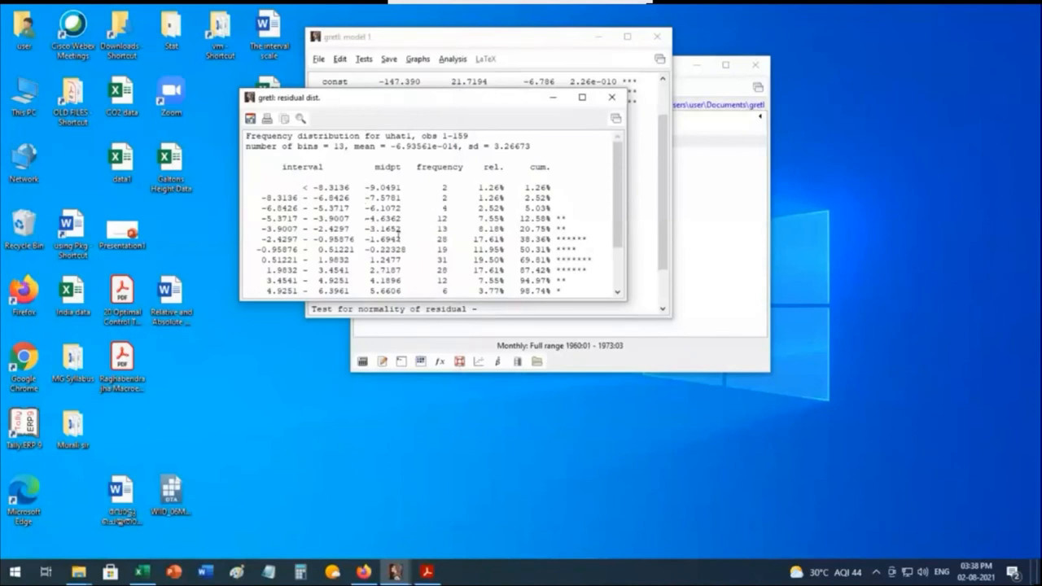
{"action": "scroll", "coordinate": [434, 247], "scroll_direction": "down", "scroll_amount": 3}
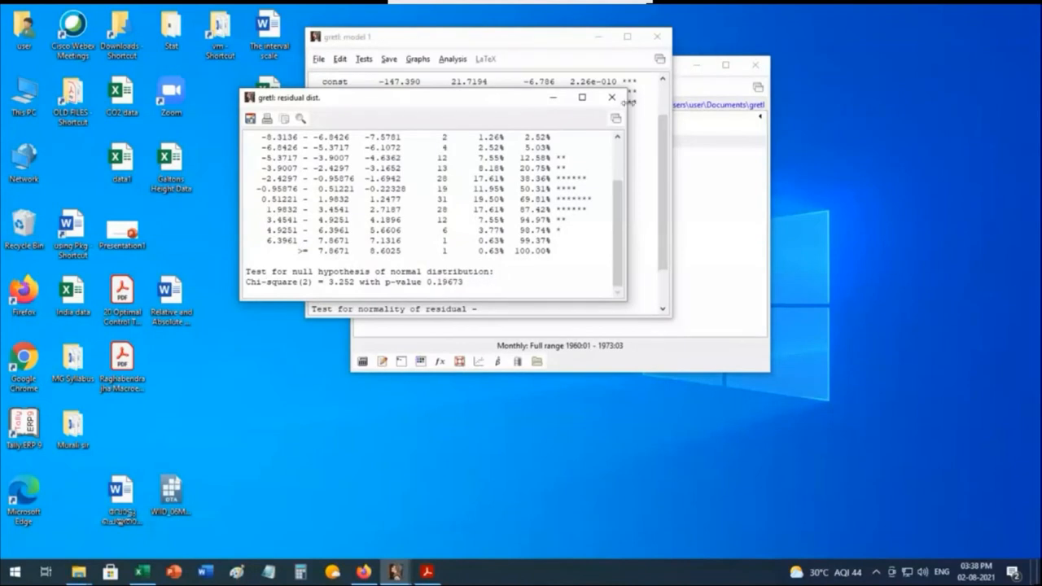
{"action": "left_click", "coordinate": [612, 97]}
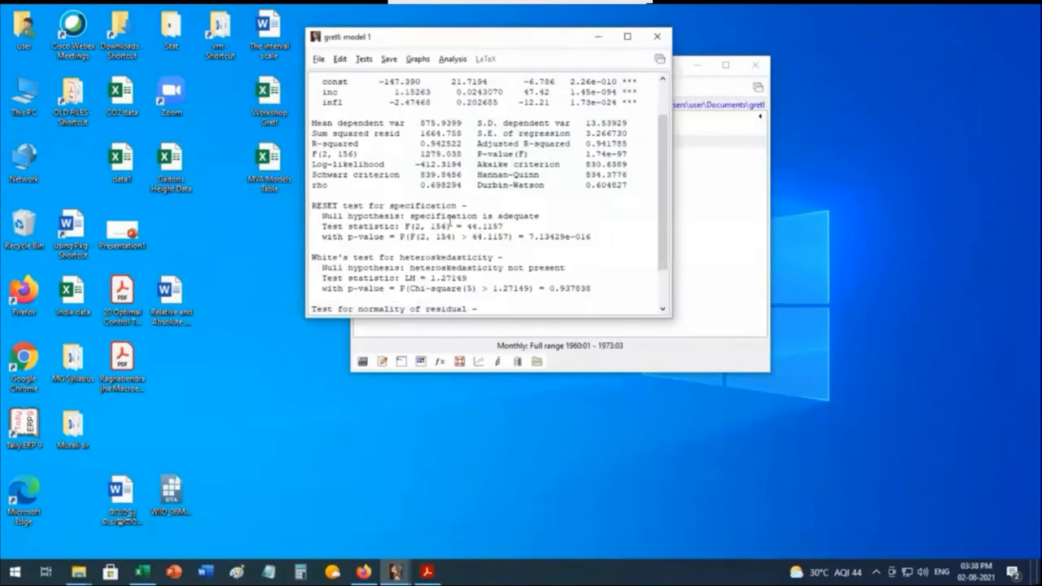
{"action": "scroll", "coordinate": [450, 223], "scroll_direction": "down", "scroll_amount": 2}
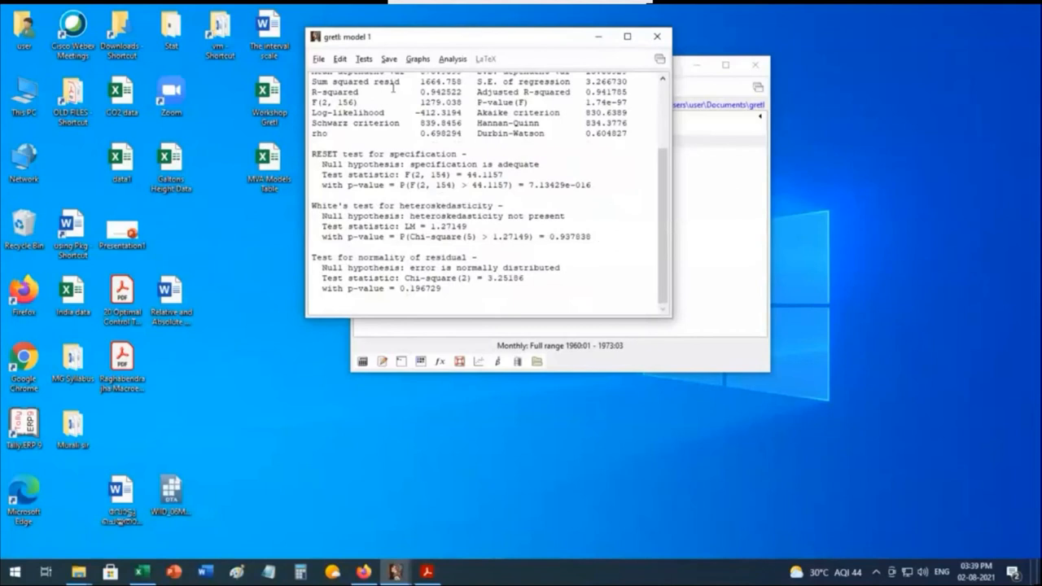
Step: Run the Breusch-Godfrey autocorrelation test on the model with lag order 12 and close its output after reading it
{"action": "left_click", "coordinate": [363, 60]}
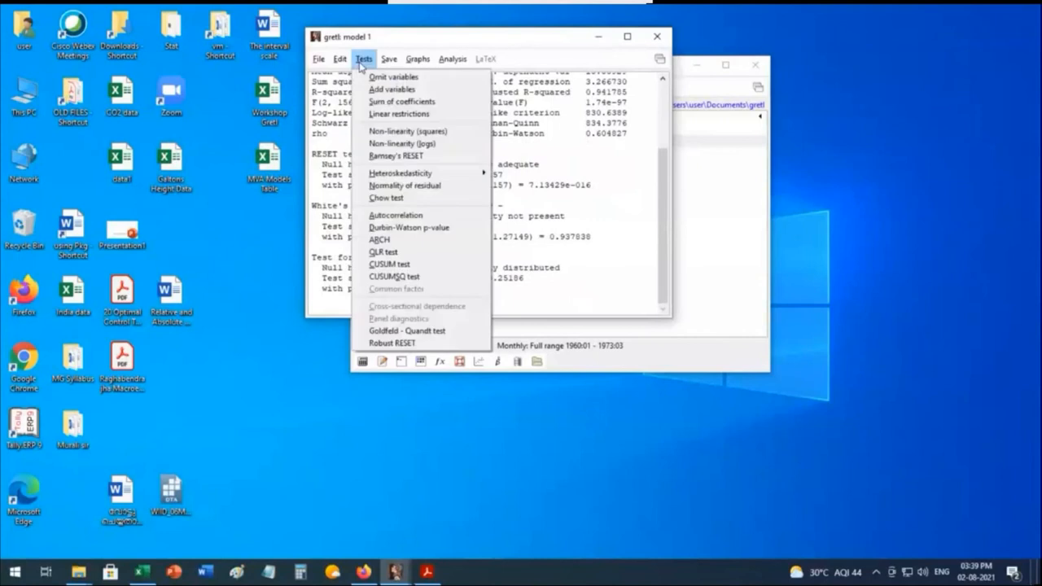
{"action": "left_click", "coordinate": [424, 215]}
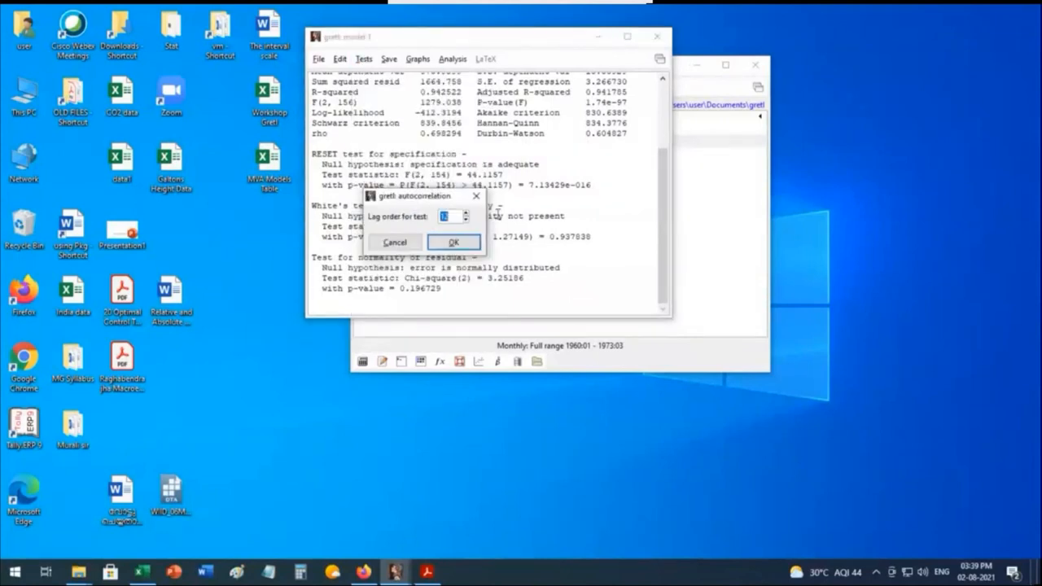
{"action": "left_click_drag", "start_coordinate": [421, 202], "coordinate": [409, 159]}
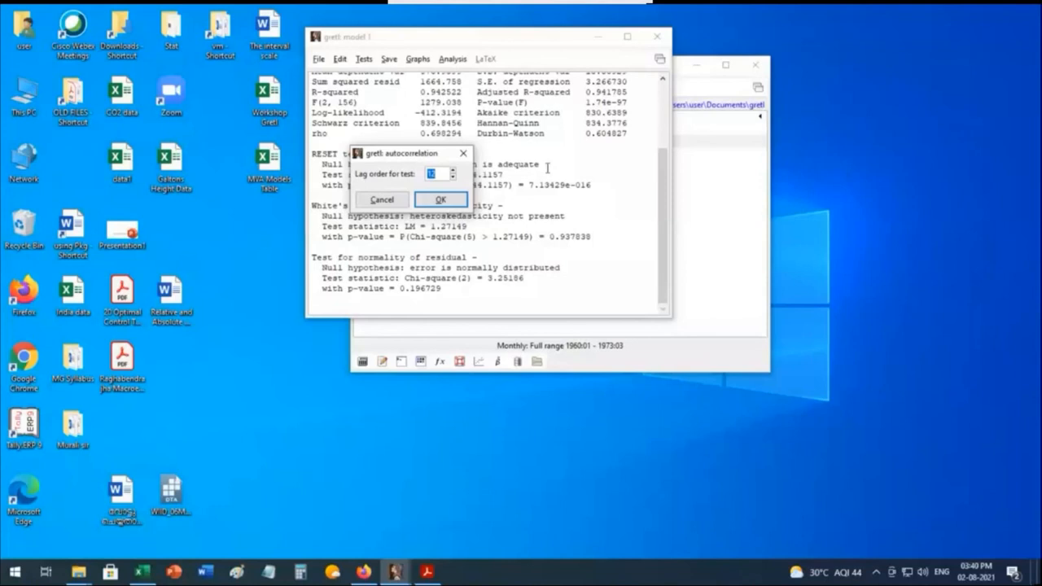
{"action": "left_click", "coordinate": [442, 200]}
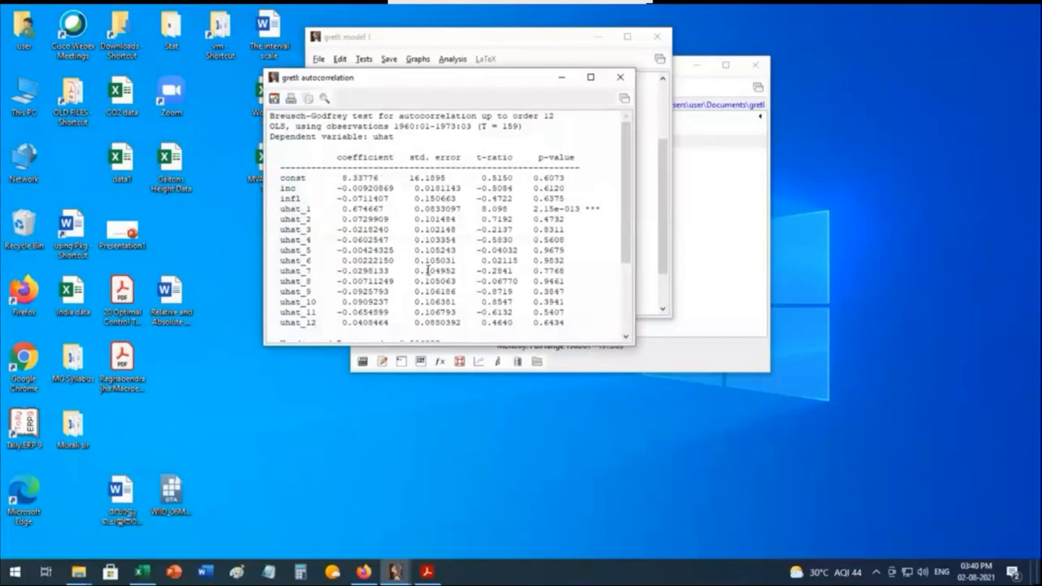
{"action": "scroll", "coordinate": [427, 270], "scroll_direction": "down", "scroll_amount": 4}
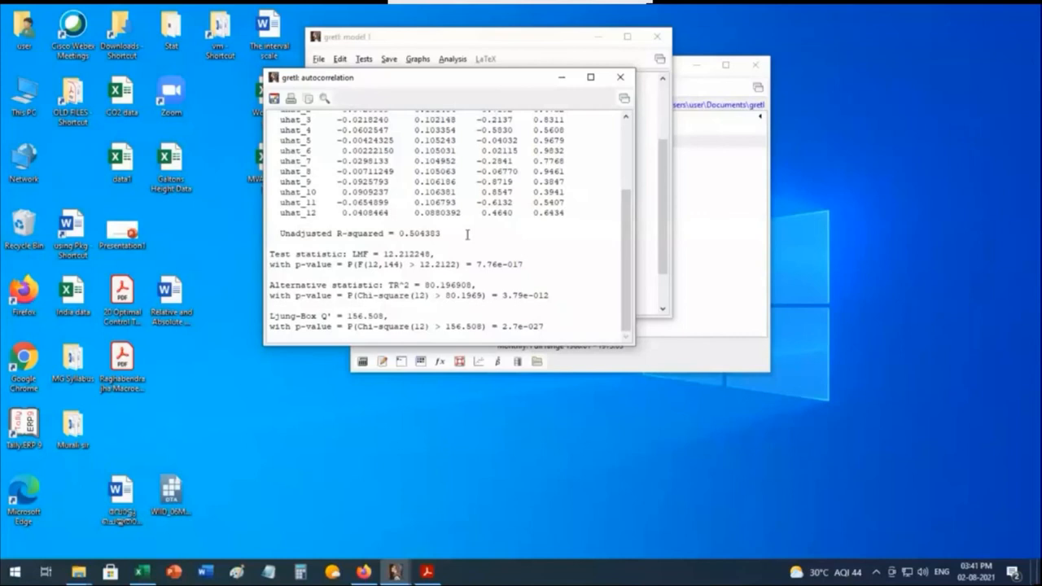
{"action": "left_click", "coordinate": [620, 77]}
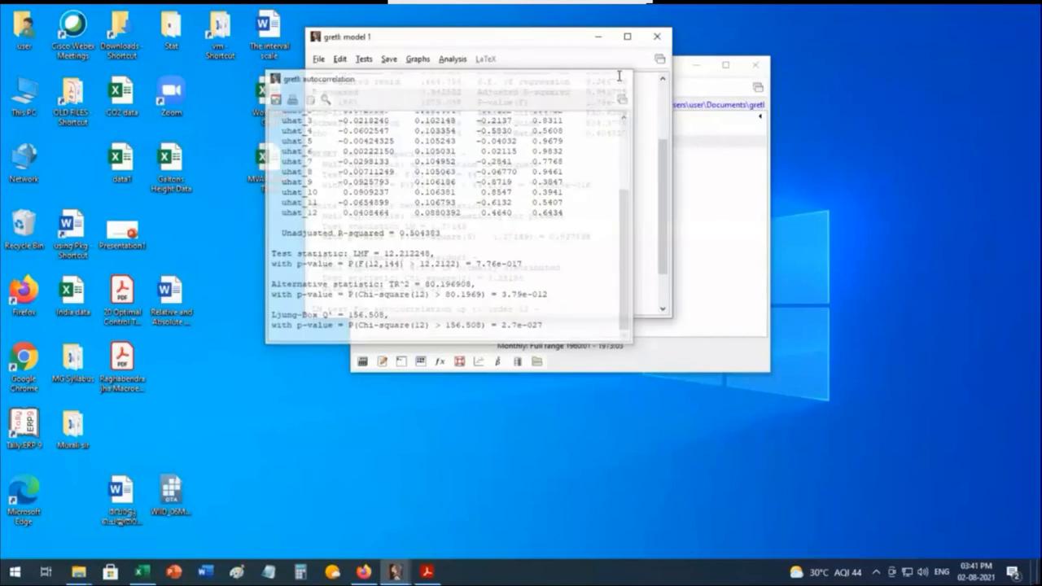
Step: Run the ARCH test on the model with lag order 12 and close its output
{"action": "scroll", "coordinate": [414, 312], "scroll_direction": "down", "scroll_amount": 3}
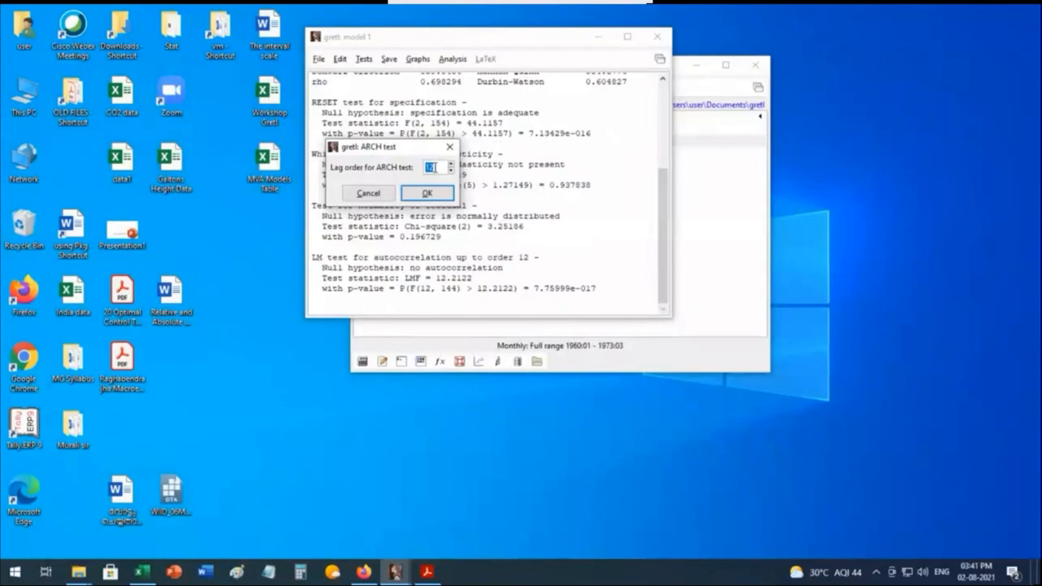
{"action": "left_click", "coordinate": [427, 192]}
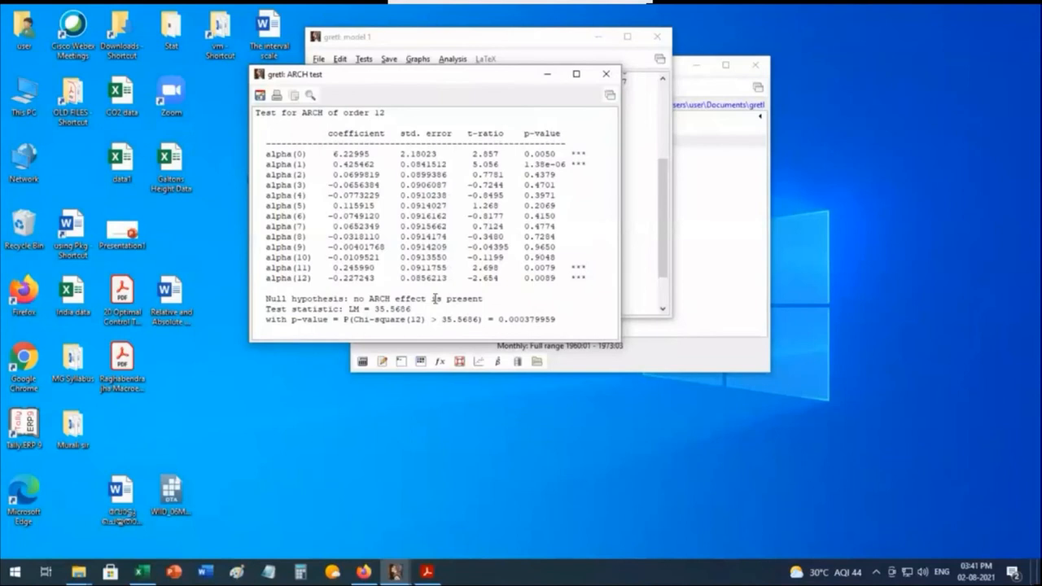
{"action": "key", "text": "ctrl+w"}
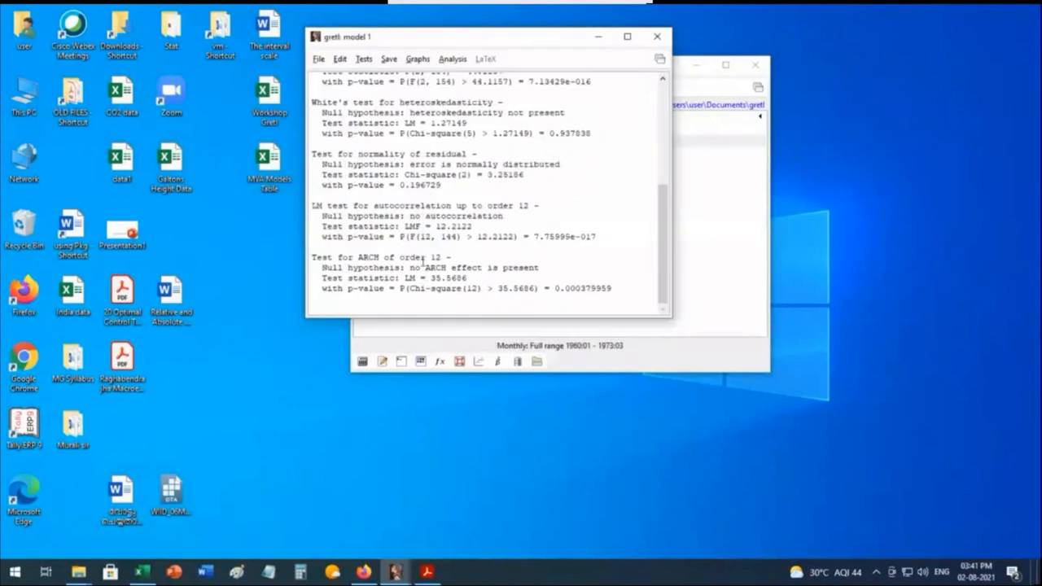
Step: Review the model output, comparing the null hypotheses and p-values of the RESET, White's, normality, autocorrelation and ARCH tests
{"action": "scroll", "coordinate": [422, 260], "scroll_direction": "up", "scroll_amount": 1}
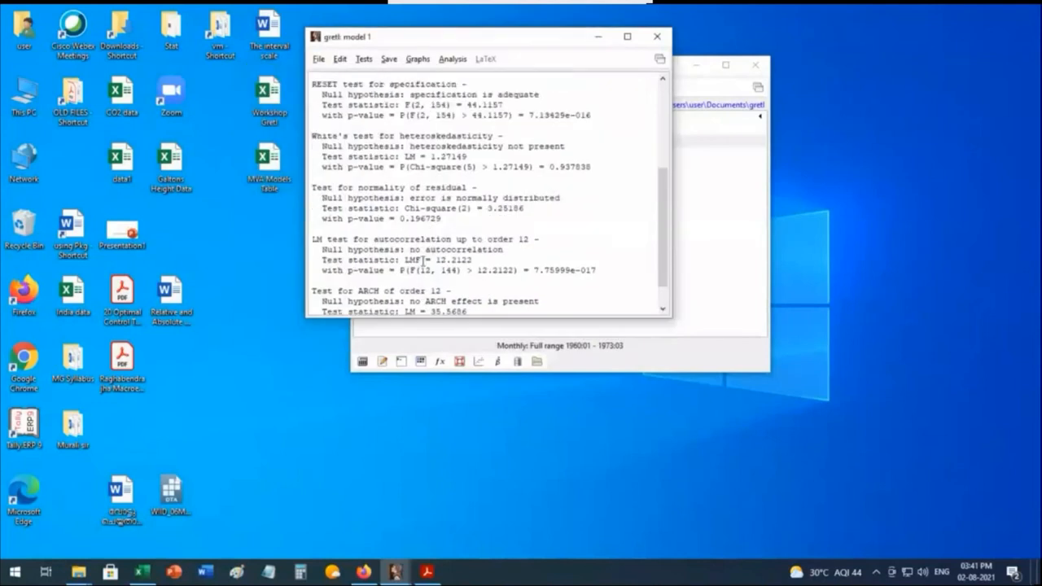
{"action": "scroll", "coordinate": [422, 259], "scroll_direction": "down", "scroll_amount": 1}
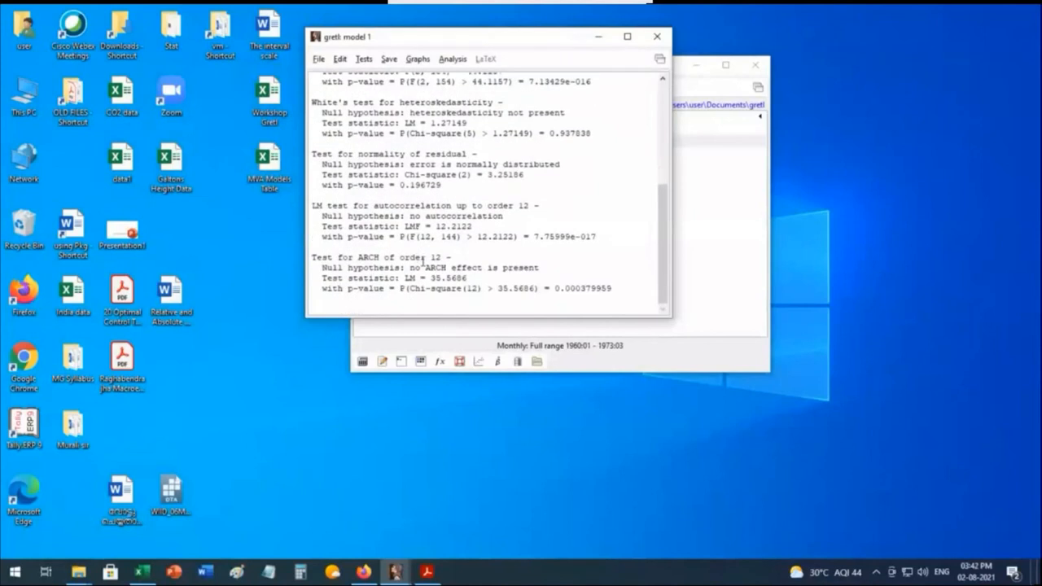
{"action": "scroll", "coordinate": [422, 260], "scroll_direction": "up", "scroll_amount": 4}
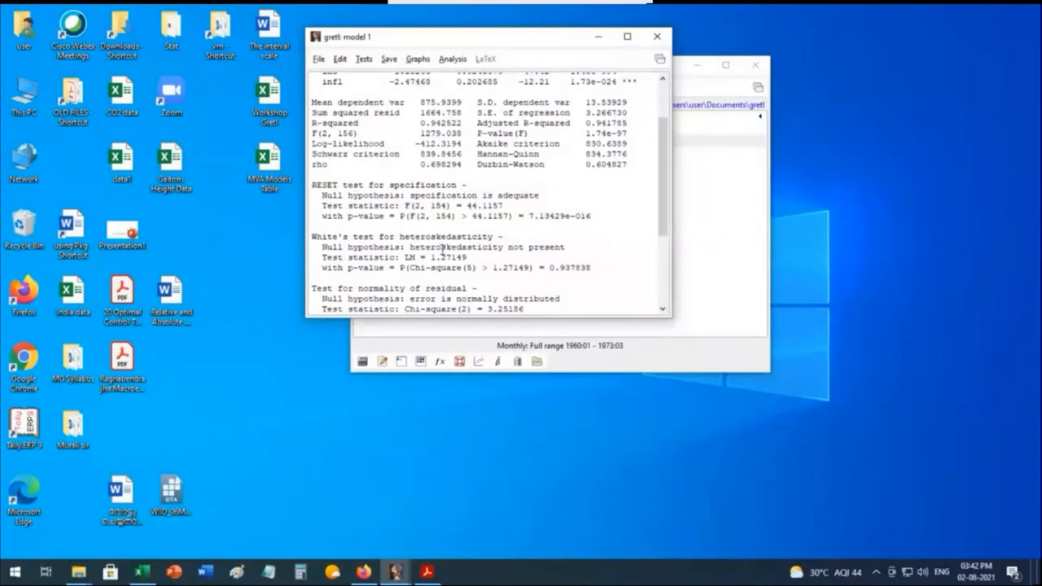
{"action": "scroll", "coordinate": [442, 248], "scroll_direction": "down", "scroll_amount": 3}
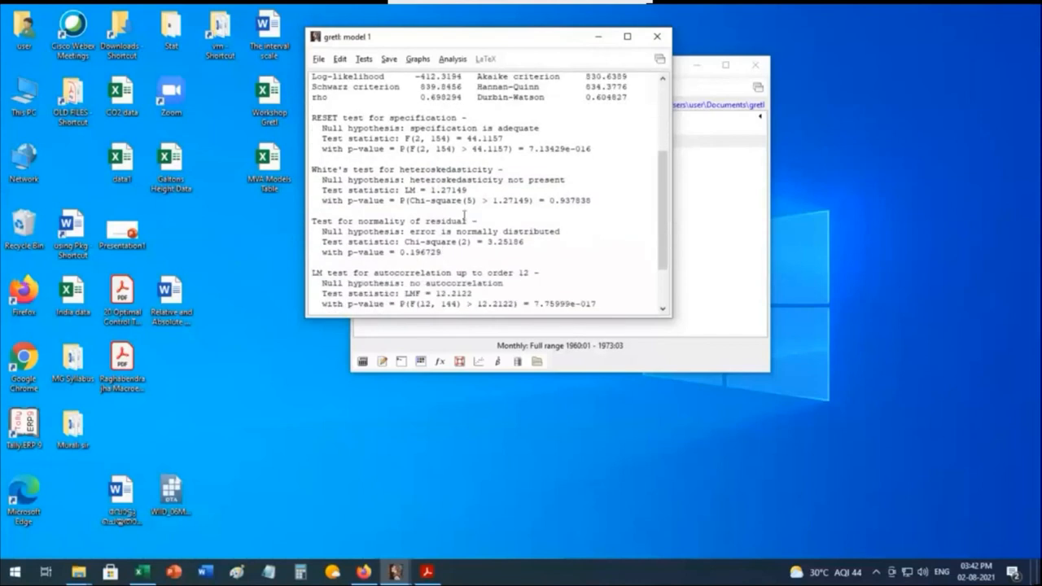
{"action": "scroll", "coordinate": [455, 218], "scroll_direction": "down", "scroll_amount": 3}
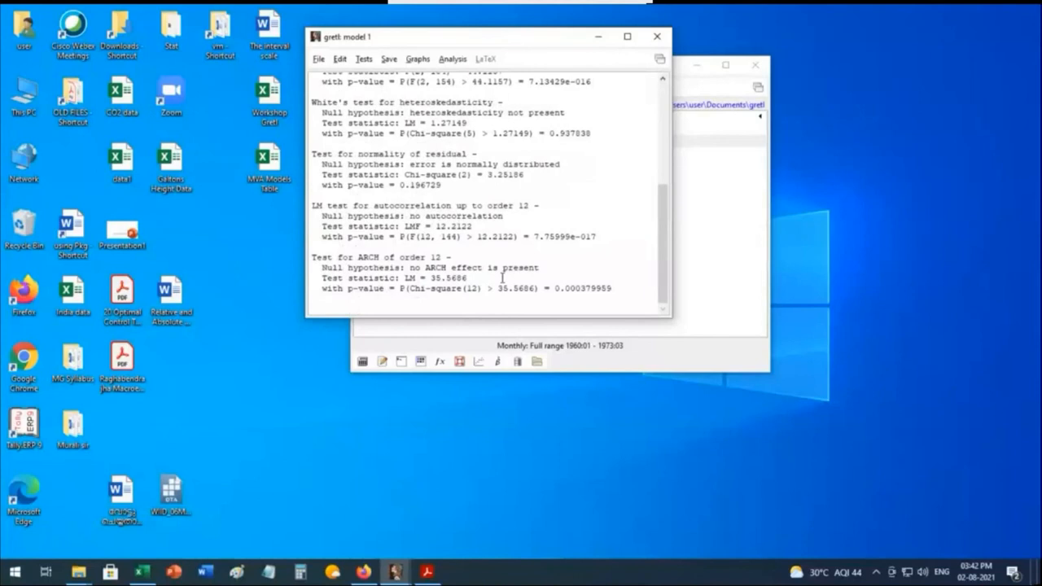
{"action": "scroll", "coordinate": [512, 232], "scroll_direction": "up", "scroll_amount": 6}
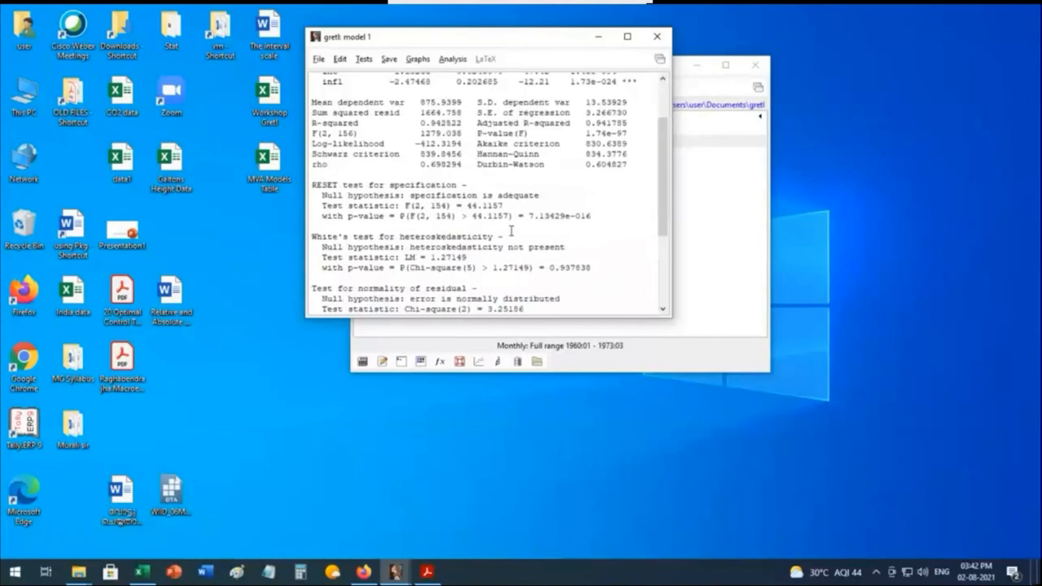
{"action": "scroll", "coordinate": [511, 232], "scroll_direction": "down", "scroll_amount": 6}
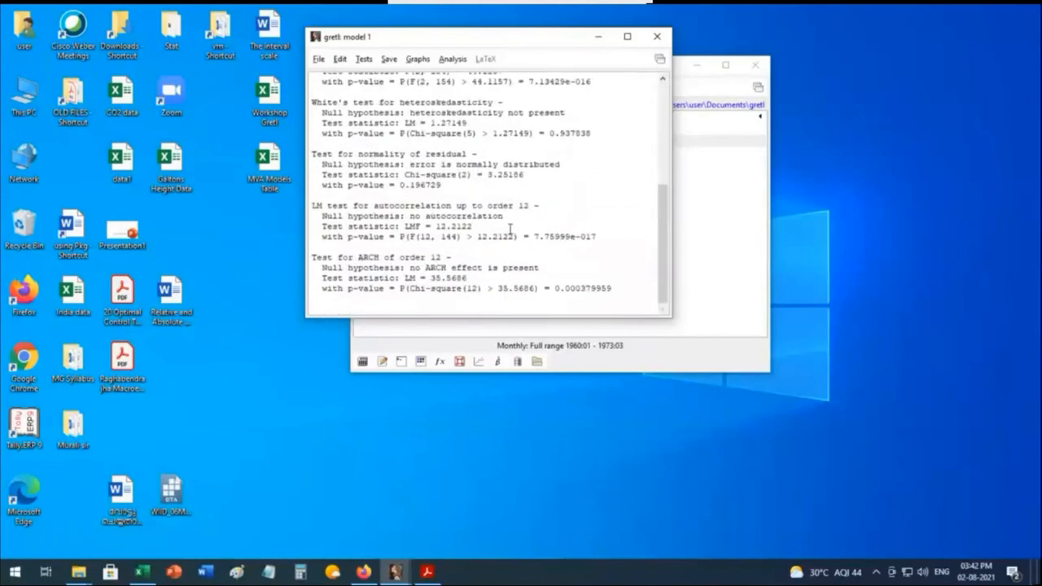
{"action": "scroll", "coordinate": [511, 231], "scroll_direction": "up", "scroll_amount": 3}
{"action": "scroll", "coordinate": [511, 230], "scroll_direction": "up", "scroll_amount": 3}
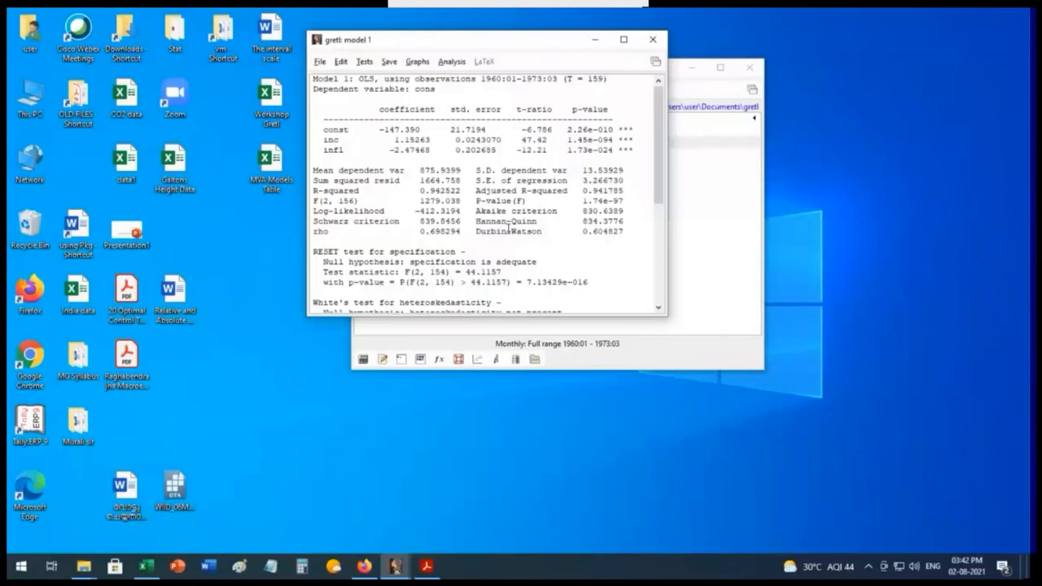
{"action": "scroll", "coordinate": [570, 210], "scroll_direction": "down", "scroll_amount": 7}
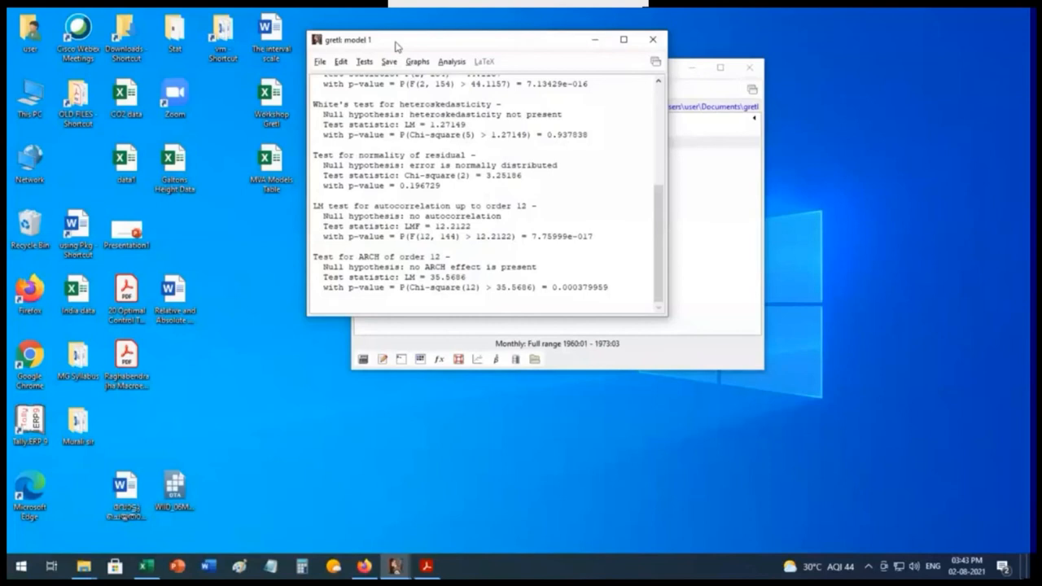
Step: Display the model's collinearity diagnostics, examine the variance inflation factors for inc and infl, and minimize the output
{"action": "left_click_drag", "start_coordinate": [396, 46], "coordinate": [290, 105]}
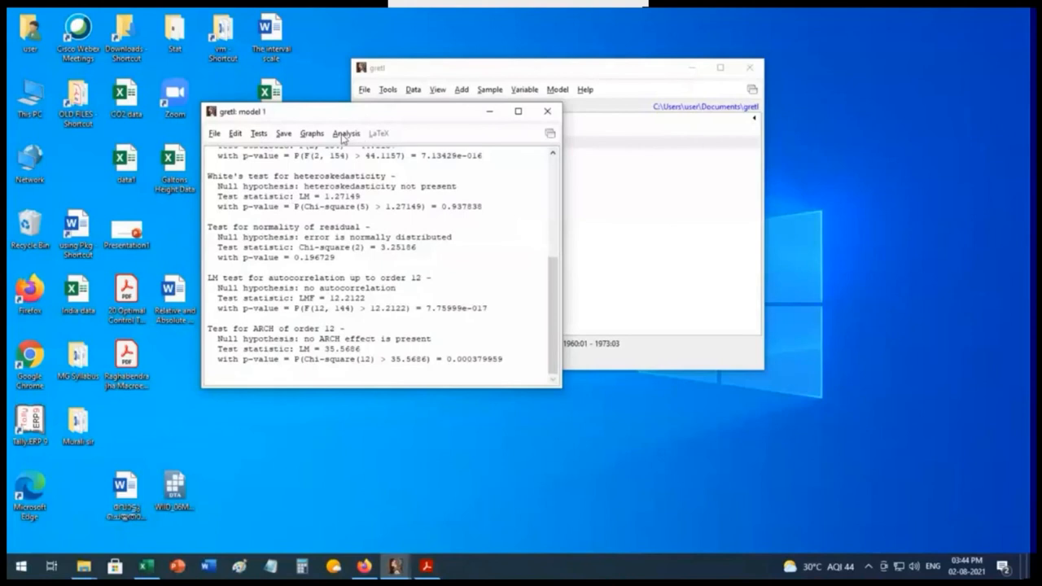
{"action": "left_click", "coordinate": [345, 135]}
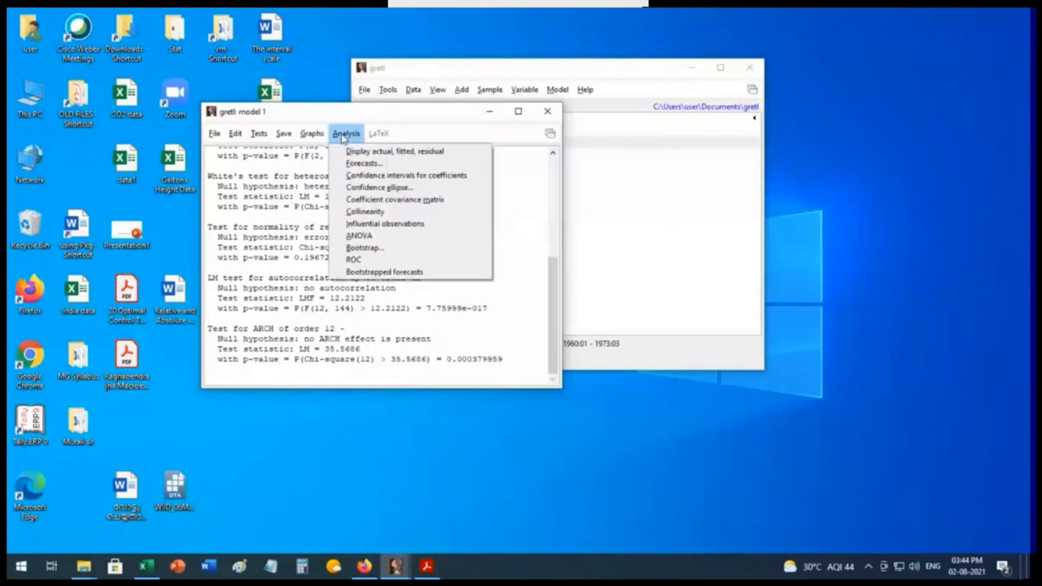
{"action": "left_click", "coordinate": [378, 212]}
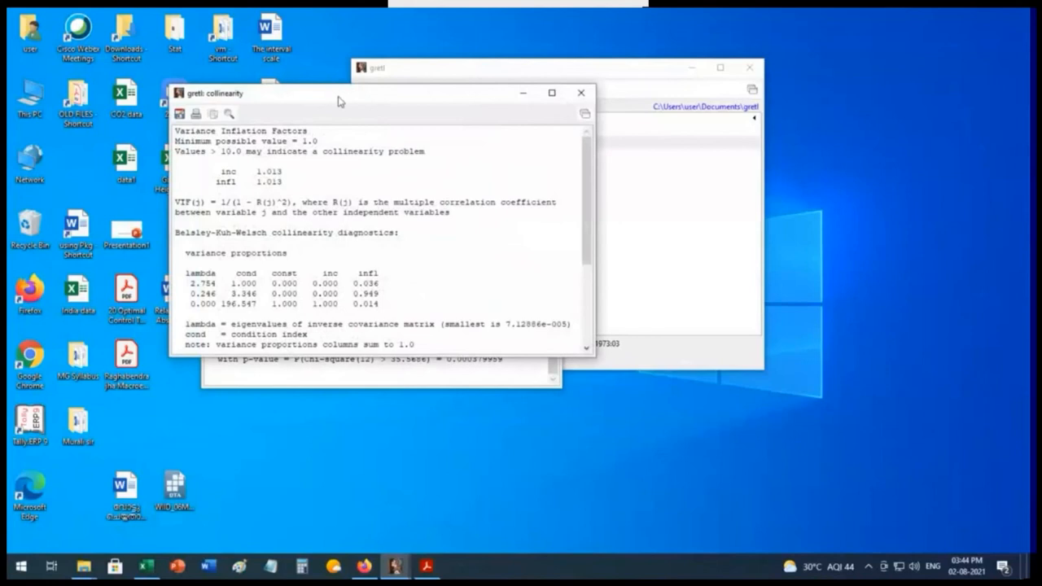
{"action": "left_click_drag", "start_coordinate": [339, 101], "coordinate": [489, 90]}
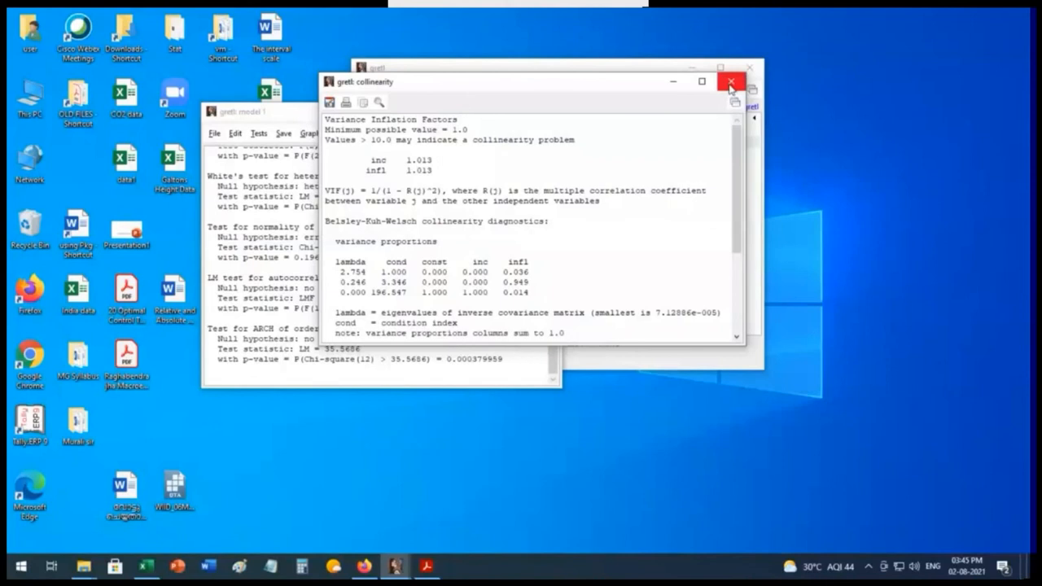
{"action": "left_click", "coordinate": [674, 85]}
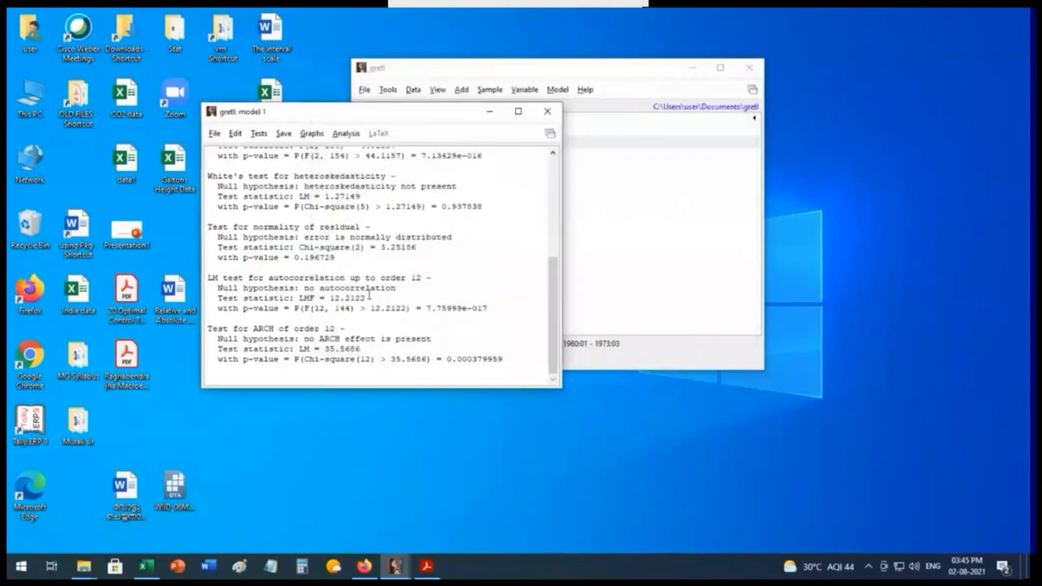
Step: Reposition the model window and examine the OLS estimates together with the appended diagnostic test results
{"action": "left_click_drag", "start_coordinate": [425, 112], "coordinate": [420, 150]}
{"action": "scroll", "coordinate": [421, 289], "scroll_direction": "up", "scroll_amount": 10}
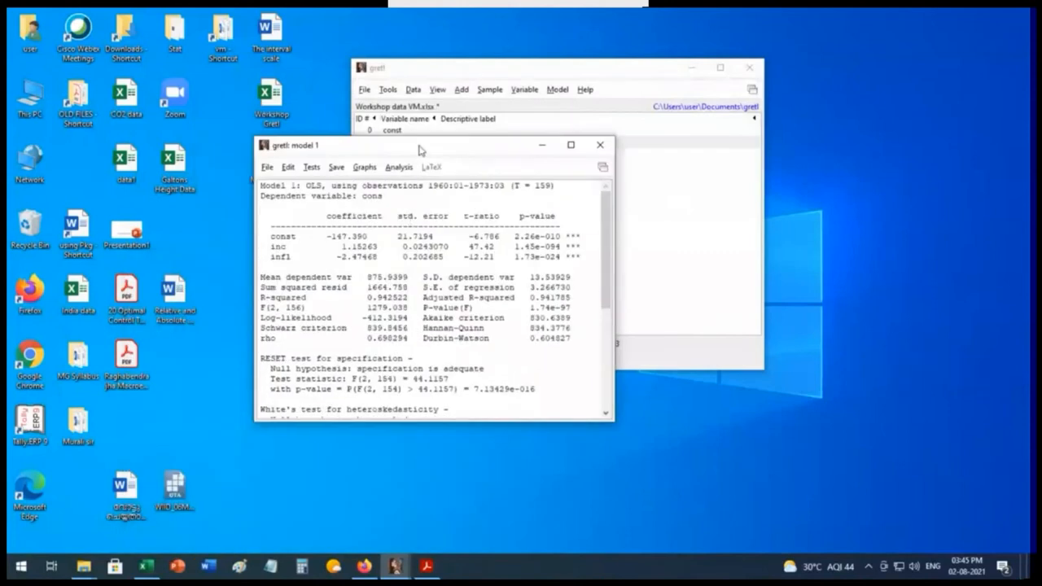
{"action": "left_click_drag", "start_coordinate": [420, 150], "coordinate": [412, 94]}
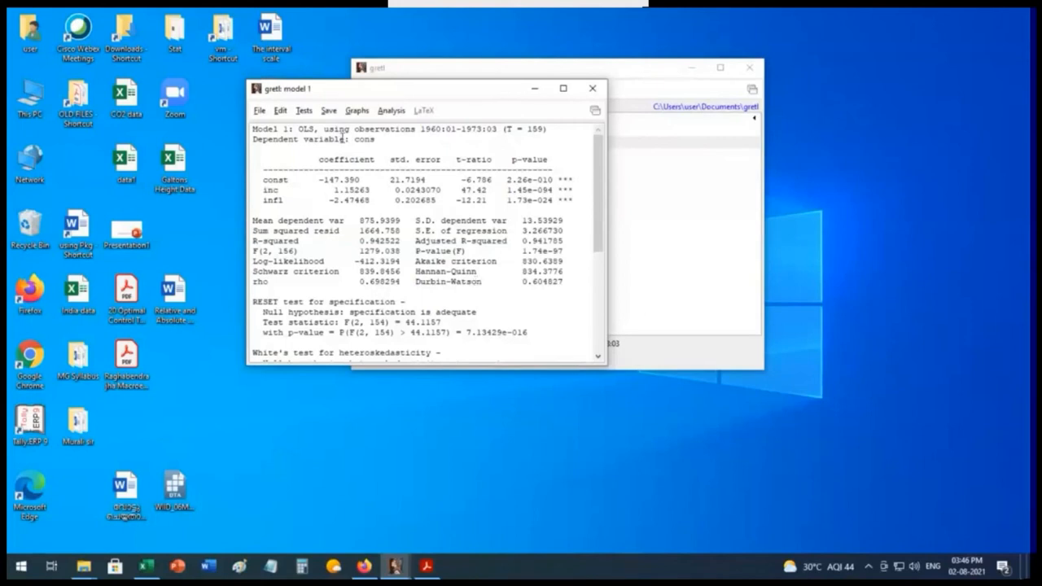
{"action": "left_click_drag", "start_coordinate": [353, 91], "coordinate": [418, 89]}
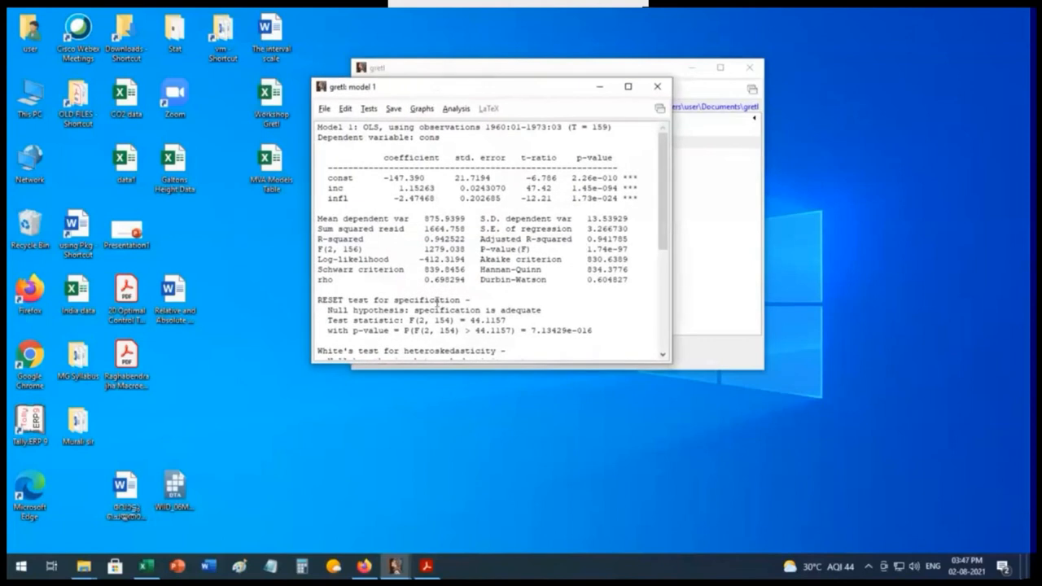
{"action": "scroll", "coordinate": [436, 303], "scroll_direction": "down", "scroll_amount": 3}
{"action": "scroll", "coordinate": [437, 303], "scroll_direction": "down", "scroll_amount": 3}
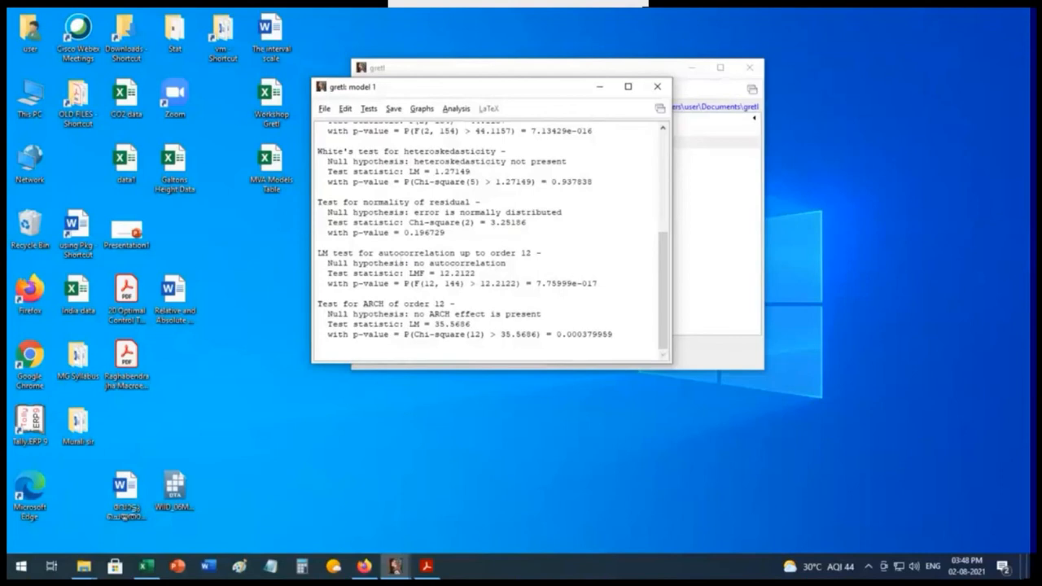
Step: Move the model 1 window and the main gretl window apart so the variable list is accessible
{"action": "left_click_drag", "start_coordinate": [523, 89], "coordinate": [331, 219]}
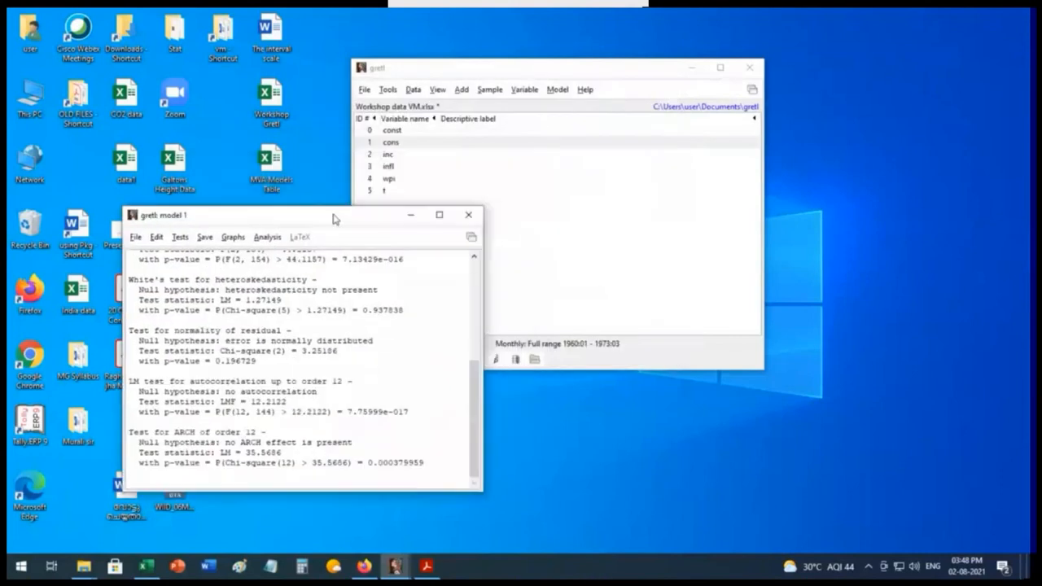
{"action": "left_click", "coordinate": [643, 70]}
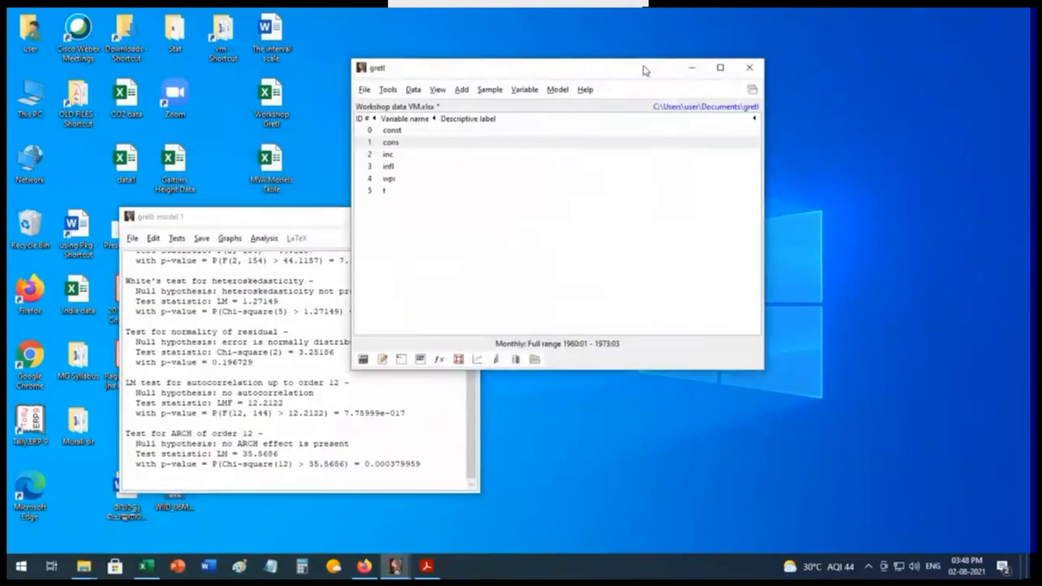
{"action": "left_click_drag", "start_coordinate": [643, 70], "coordinate": [634, 88]}
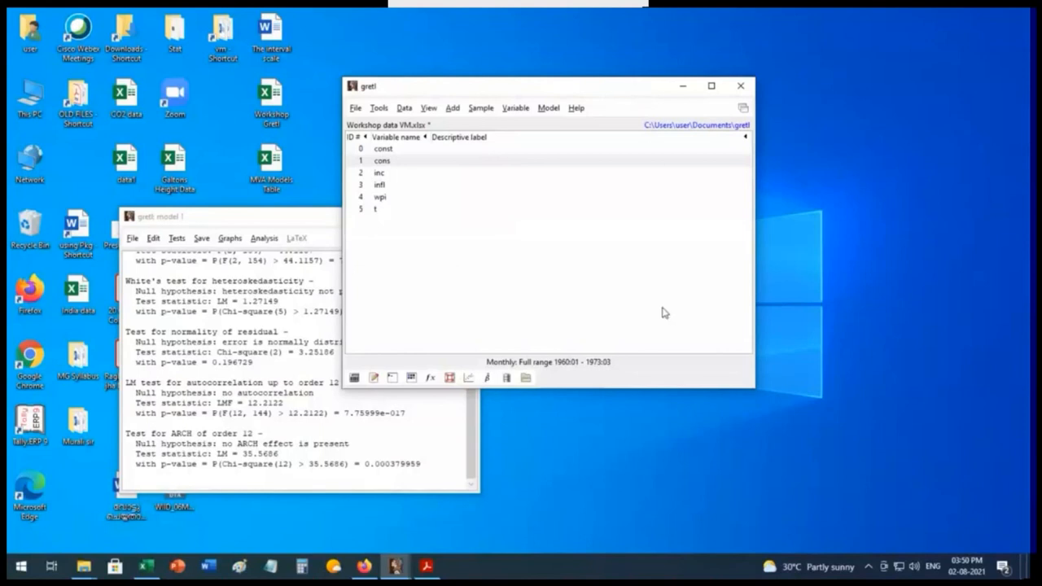
Step: Estimate an OLS model of cons on inc and infl with lags 0 to 2 of both regressors and lags 1 to 2 of cons
{"action": "left_click", "coordinate": [549, 111]}
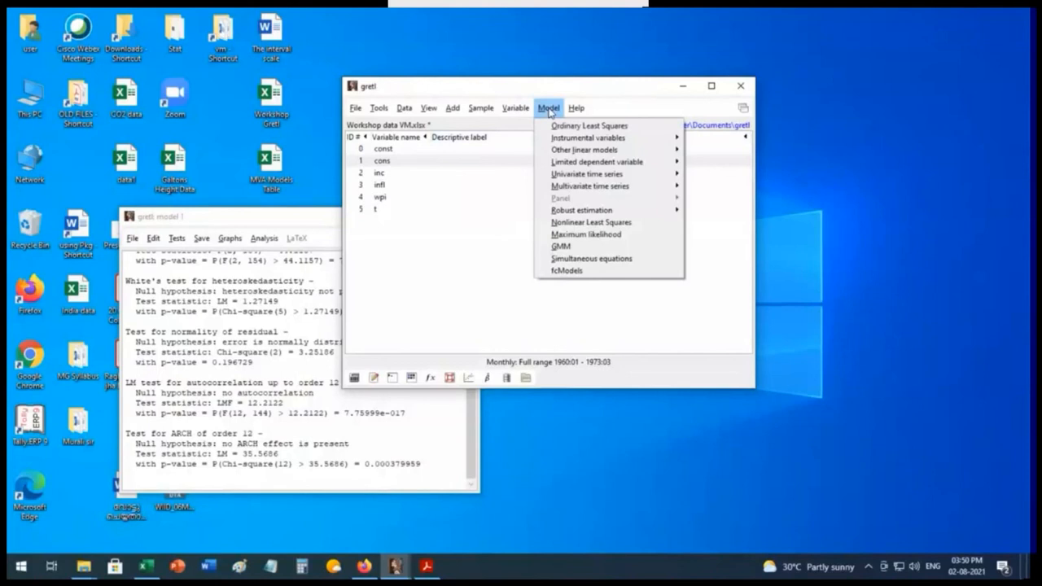
{"action": "left_click", "coordinate": [558, 128]}
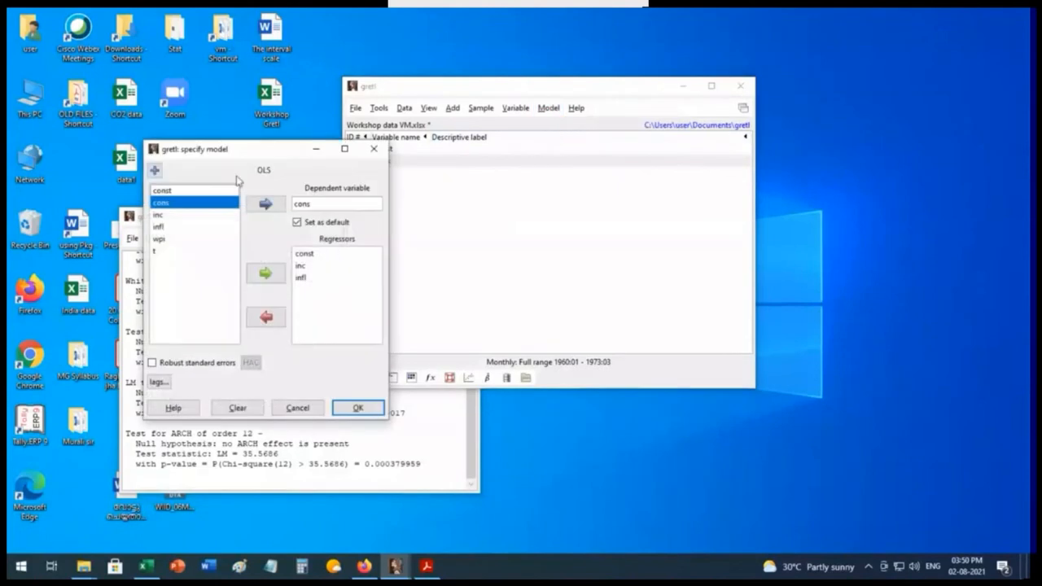
{"action": "left_click_drag", "start_coordinate": [254, 150], "coordinate": [354, 74]}
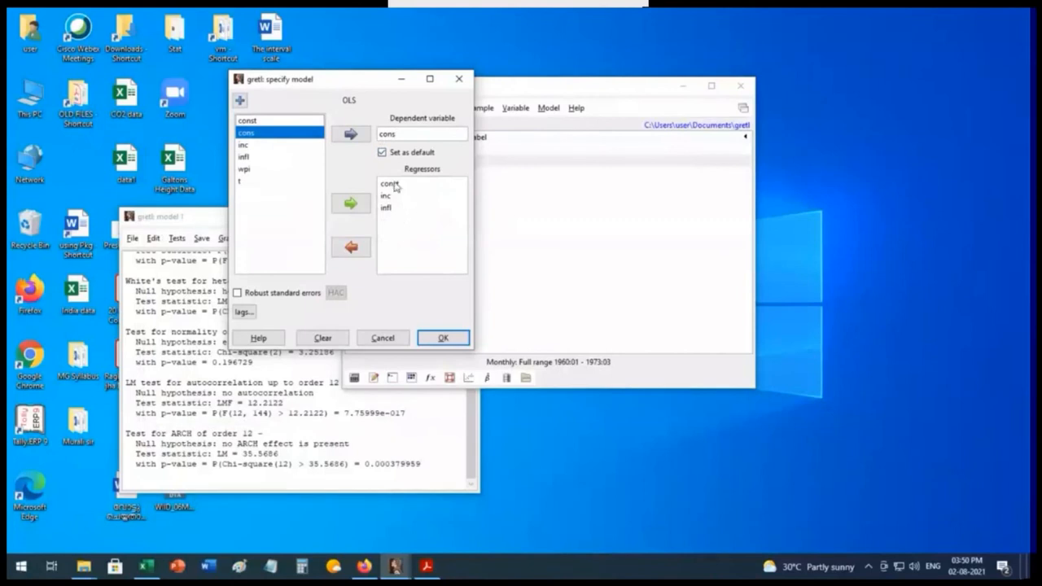
{"action": "left_click", "coordinate": [243, 317]}
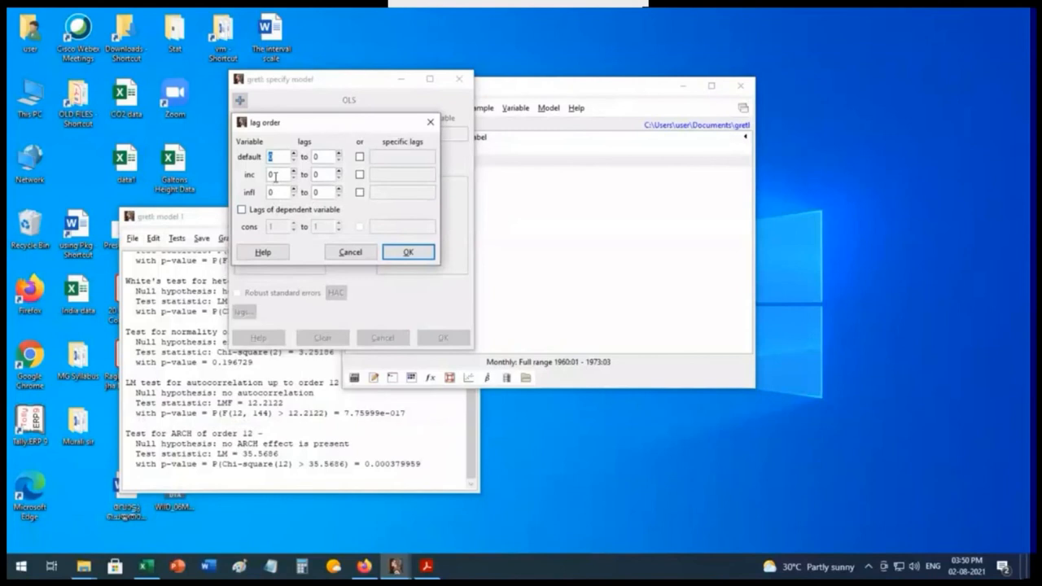
{"action": "left_click", "coordinate": [339, 153]}
{"action": "left_click", "coordinate": [339, 153]}
{"action": "left_click", "coordinate": [243, 211]}
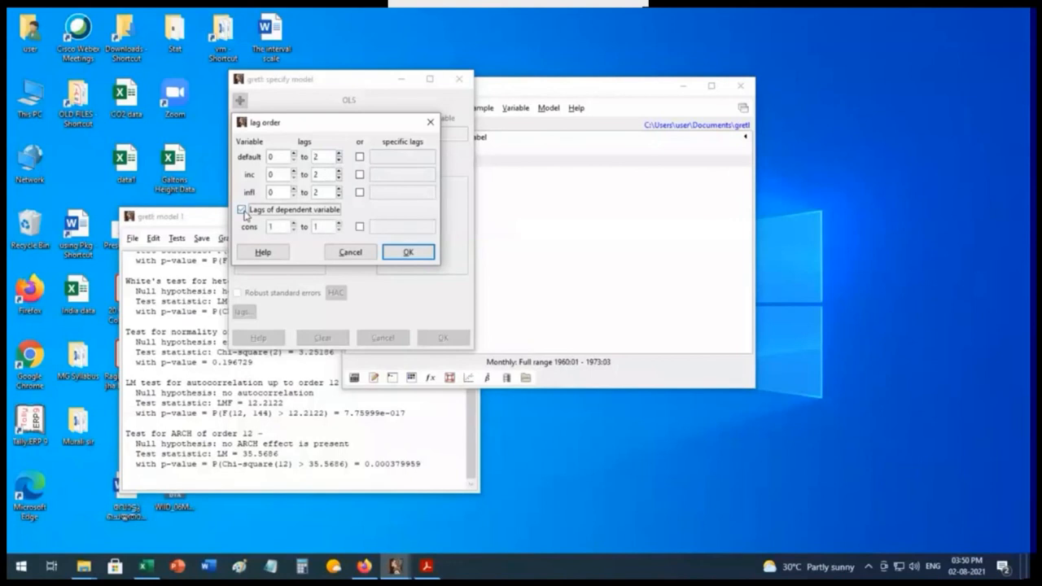
{"action": "left_click", "coordinate": [339, 224]}
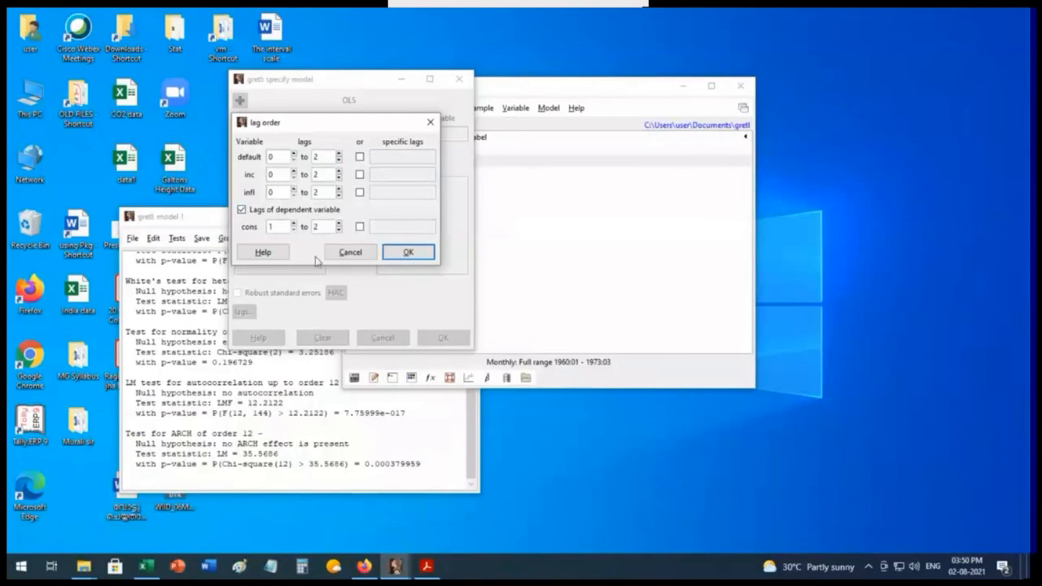
{"action": "left_click", "coordinate": [409, 253]}
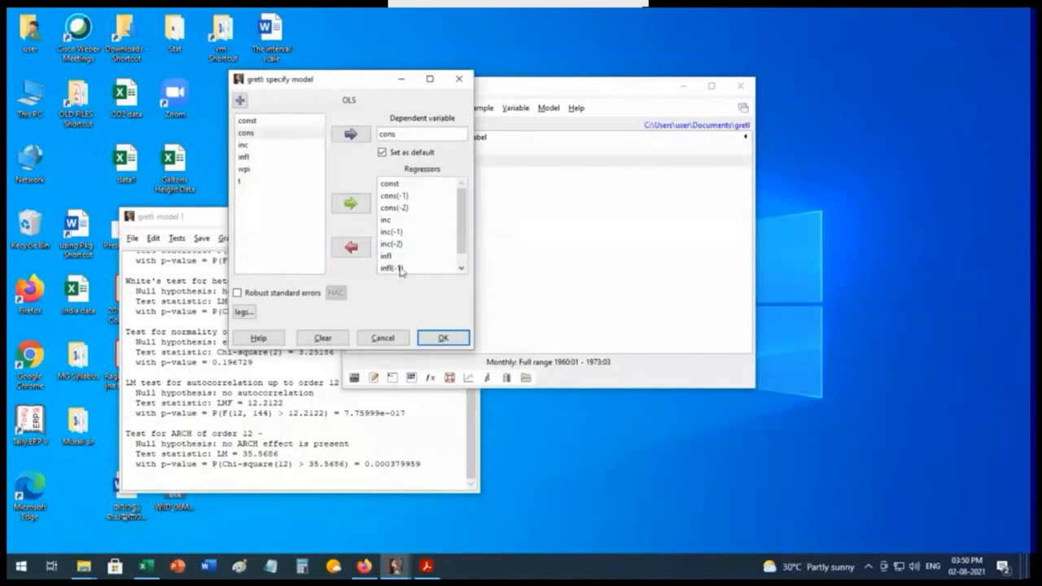
{"action": "left_click", "coordinate": [452, 337]}
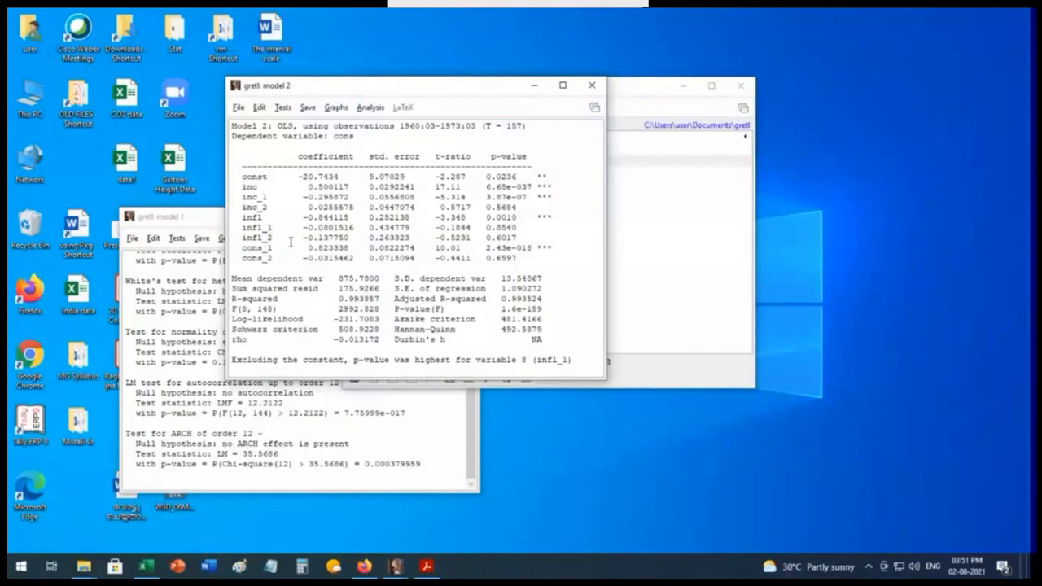
Step: Re-estimate the OLS model of cons with the second lags cons(-2), inc(-2) and infl(-2) removed from the regressors
{"action": "left_click_drag", "start_coordinate": [424, 87], "coordinate": [286, 186]}
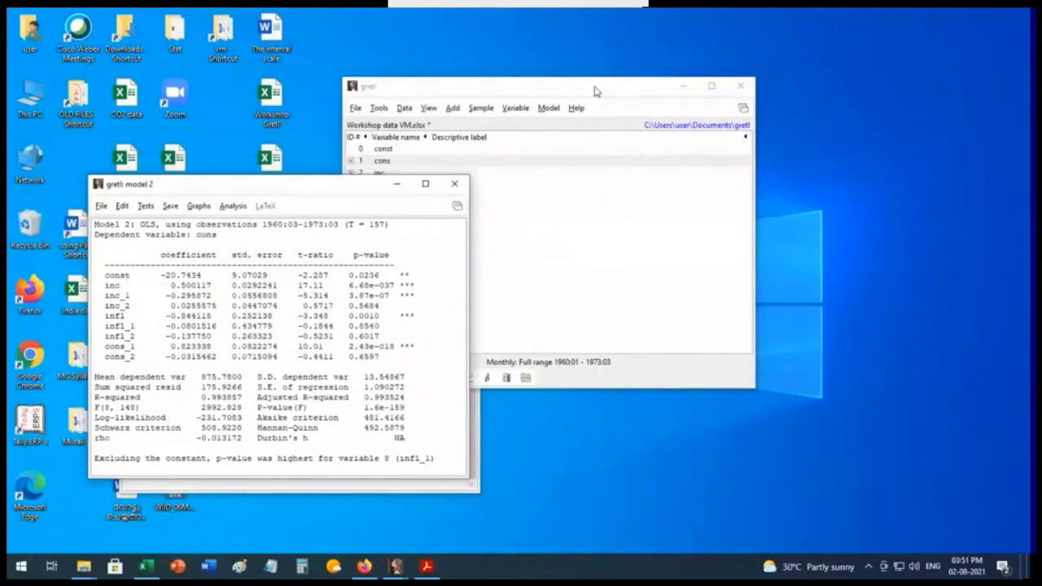
{"action": "left_click_drag", "start_coordinate": [595, 91], "coordinate": [649, 86]}
{"action": "left_click", "coordinate": [603, 102]}
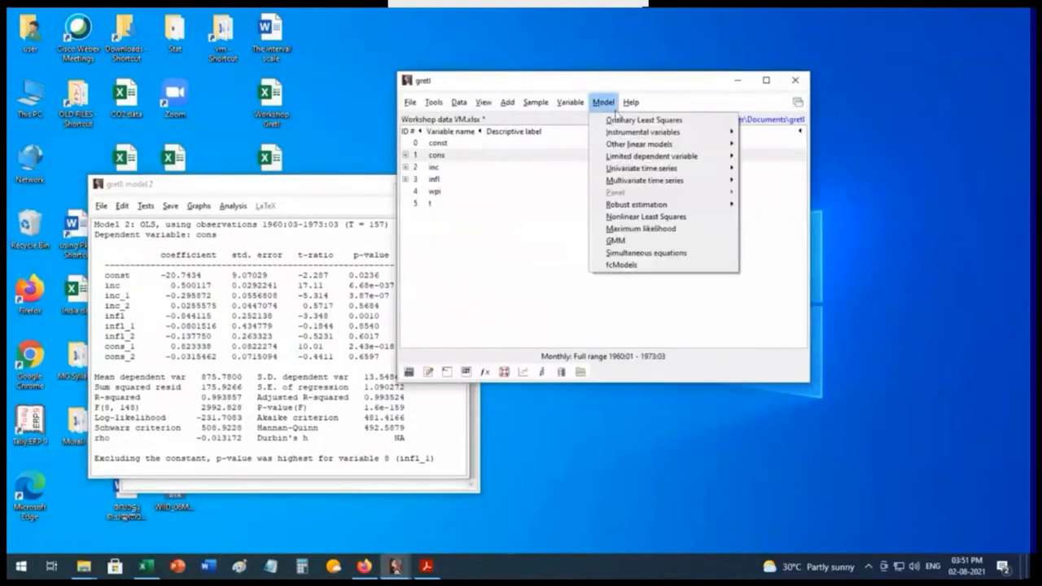
{"action": "left_click", "coordinate": [618, 120]}
{"action": "left_click_drag", "start_coordinate": [170, 58], "coordinate": [514, 103]}
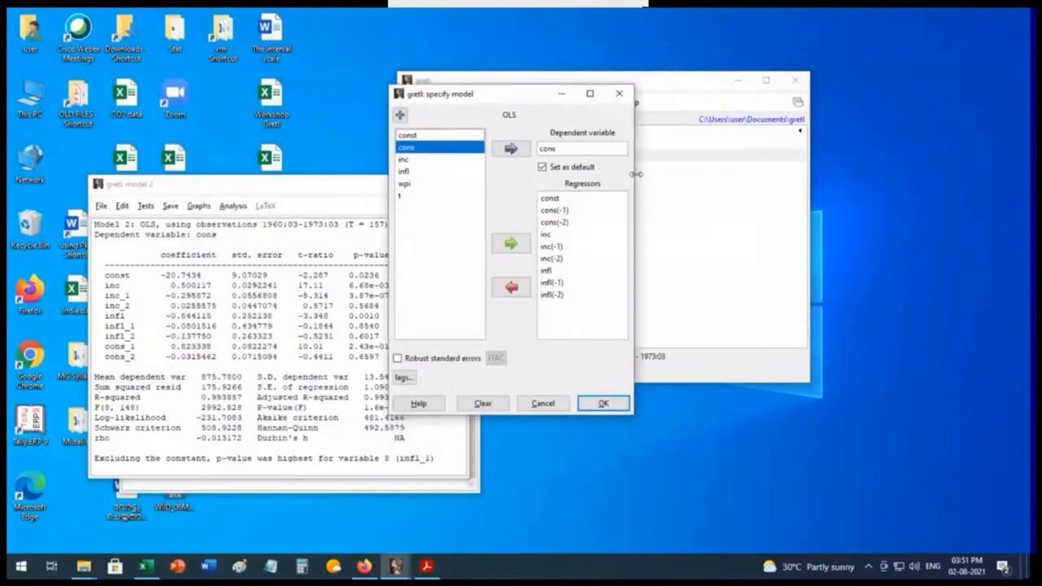
{"action": "left_click", "coordinate": [562, 222]}
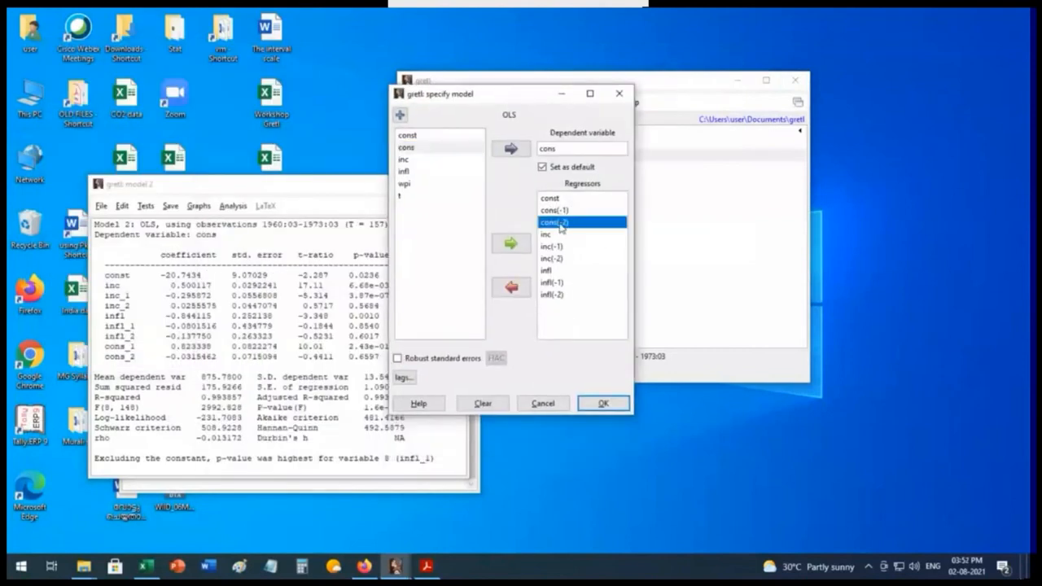
{"action": "left_click", "coordinate": [511, 289]}
{"action": "left_click", "coordinate": [553, 246]}
{"action": "left_click", "coordinate": [513, 298]}
{"action": "left_click", "coordinate": [553, 271]}
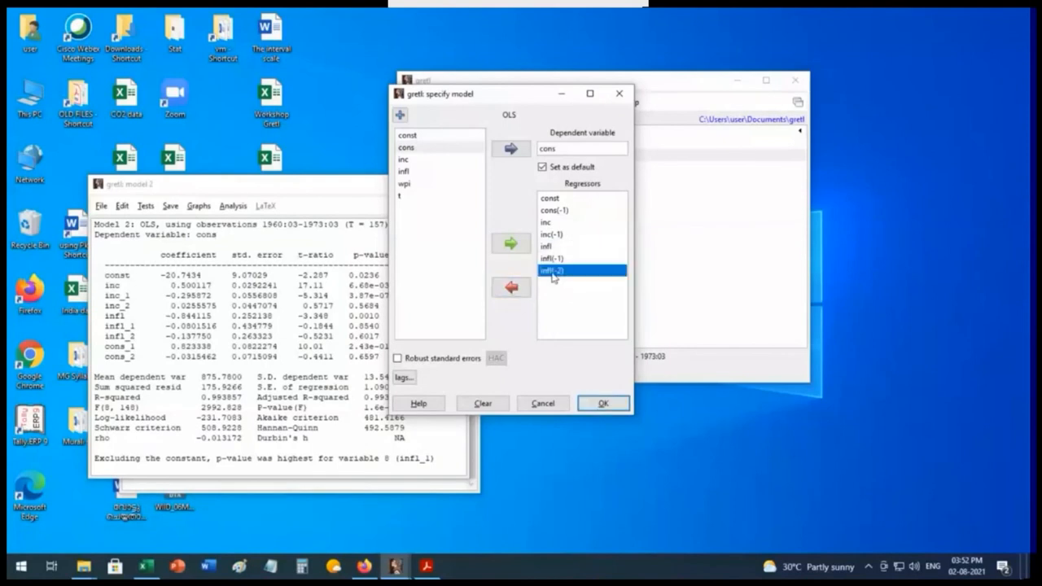
{"action": "left_click", "coordinate": [512, 293]}
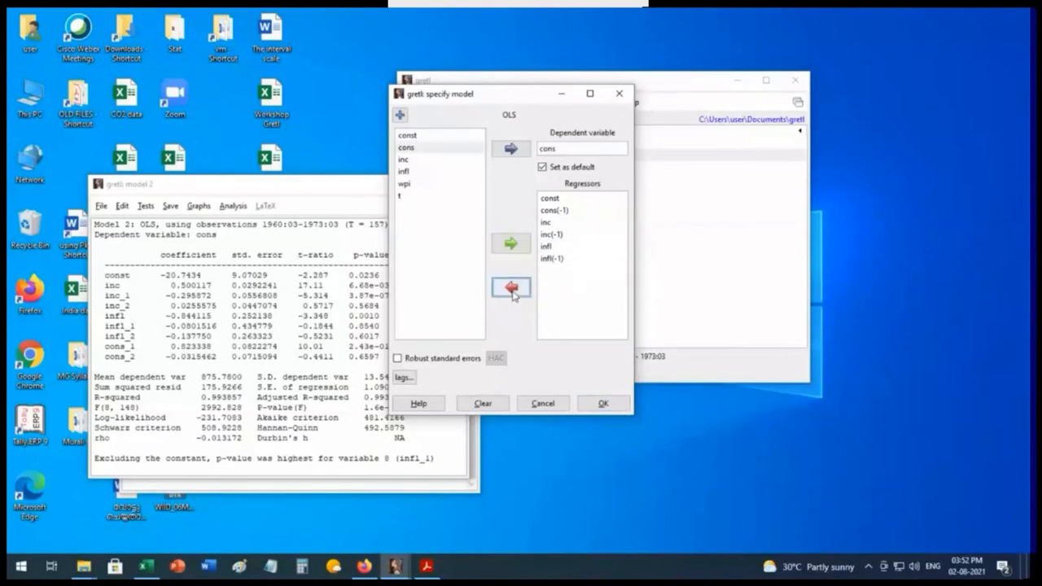
{"action": "left_click", "coordinate": [602, 405]}
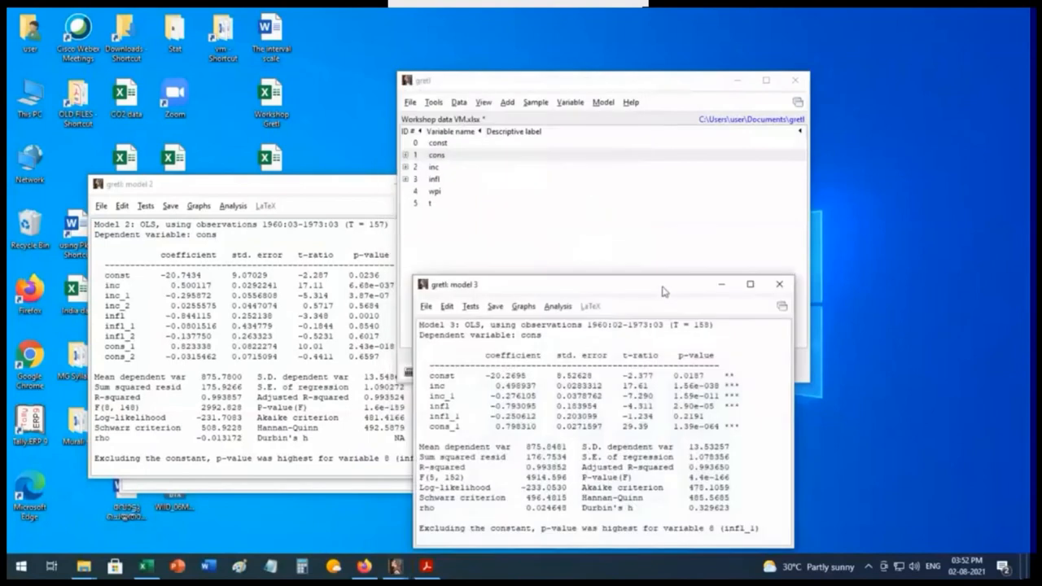
Step: Move model 3 aside and re-estimate the OLS model with infl(-1) dropped from the regressors
{"action": "left_click_drag", "start_coordinate": [658, 298], "coordinate": [620, 161]}
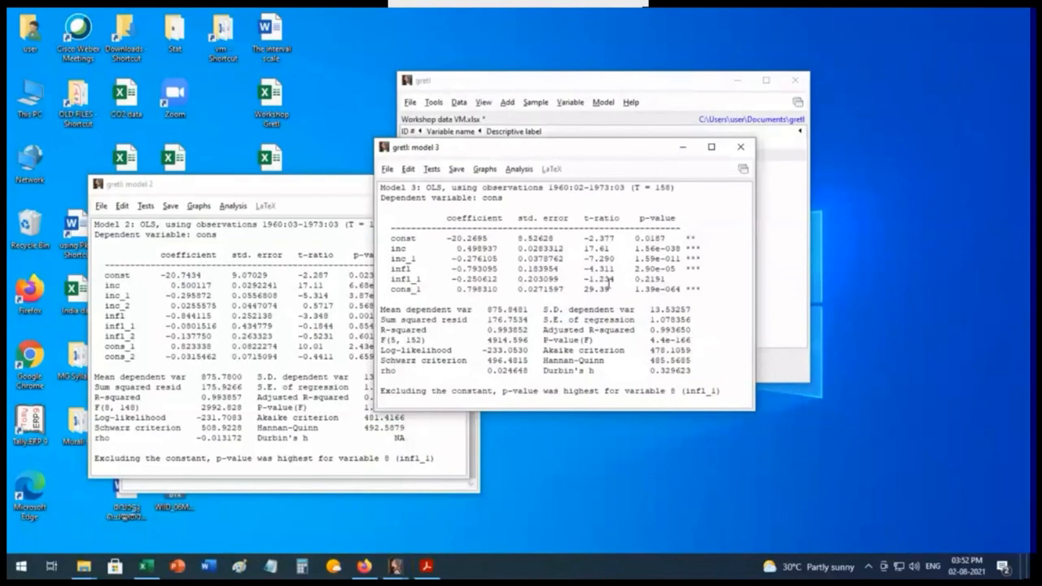
{"action": "left_click_drag", "start_coordinate": [602, 154], "coordinate": [279, 258]}
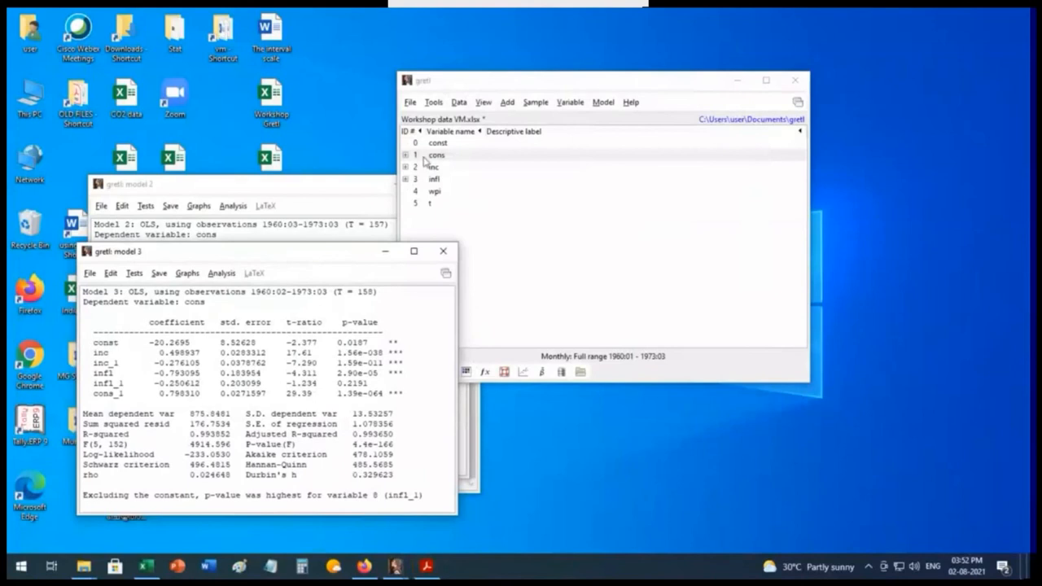
{"action": "left_click", "coordinate": [602, 104]}
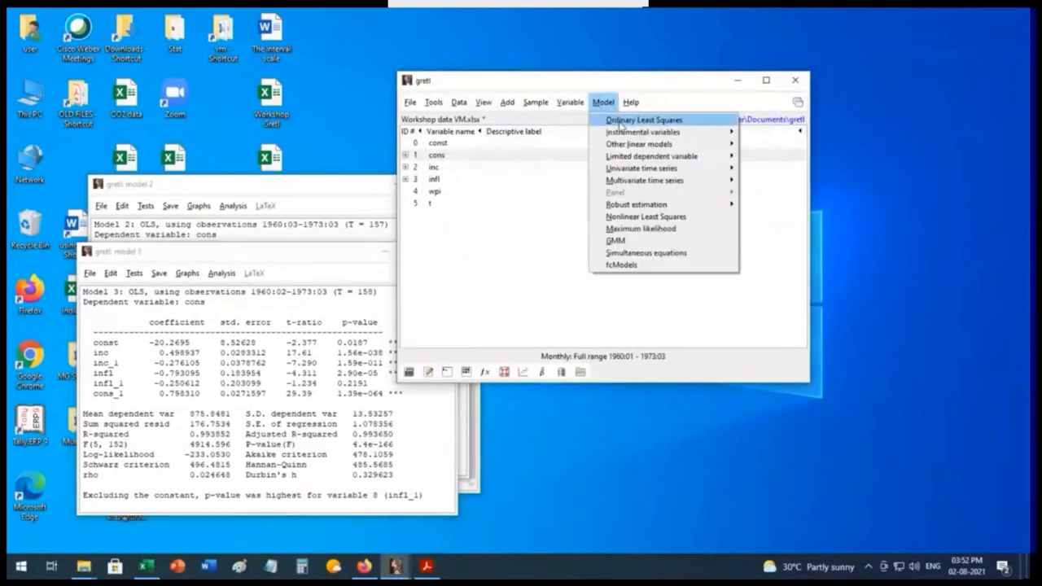
{"action": "left_click", "coordinate": [620, 121]}
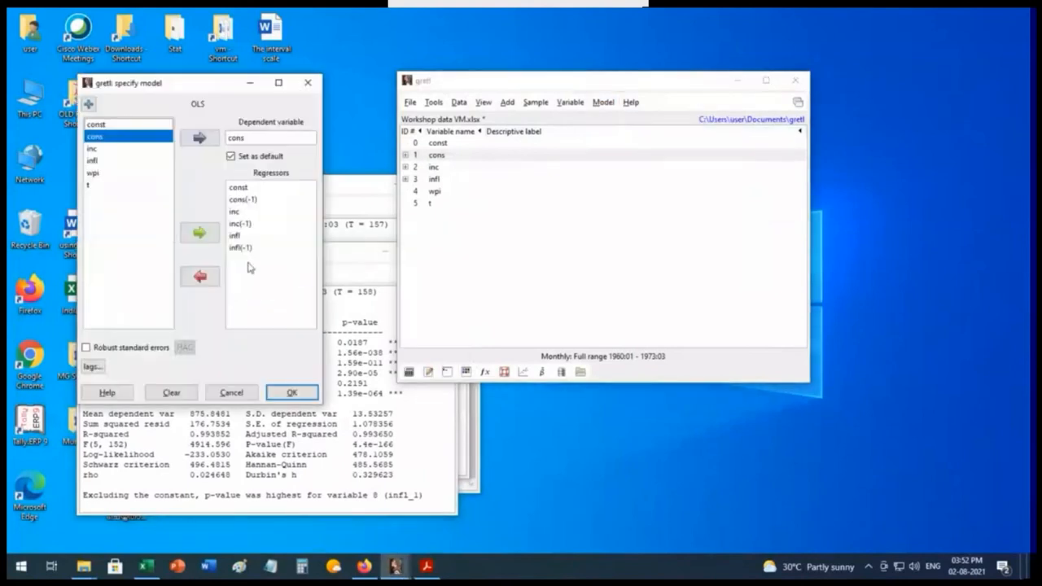
{"action": "left_click", "coordinate": [244, 247]}
{"action": "left_click", "coordinate": [213, 280]}
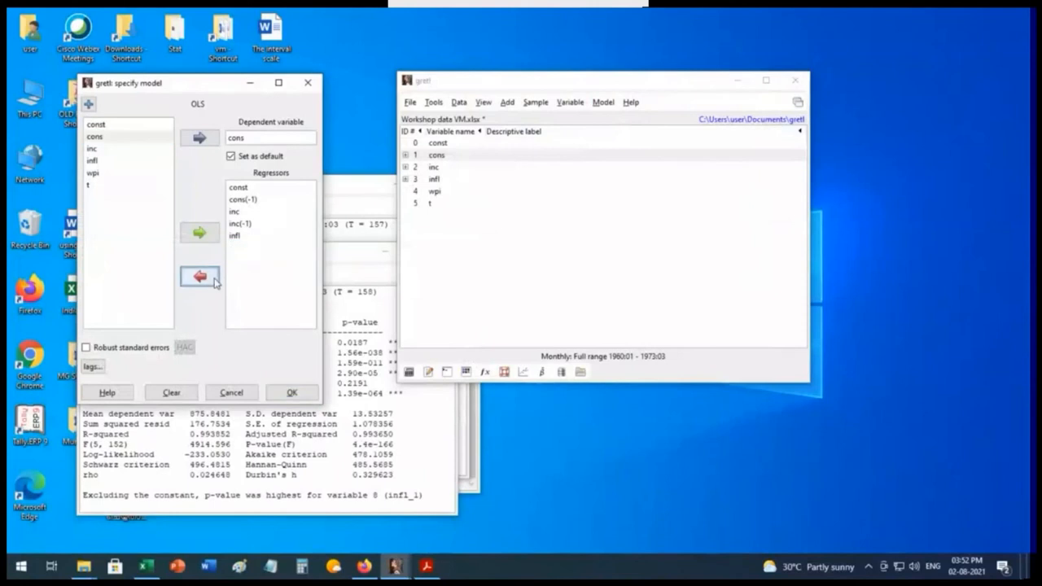
{"action": "left_click", "coordinate": [292, 394]}
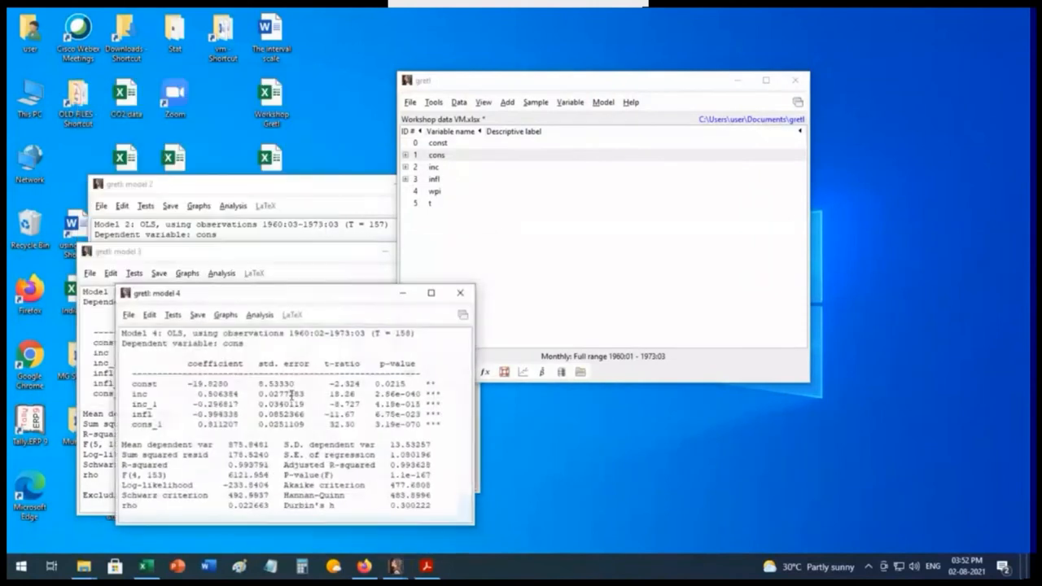
Step: Run Ramsey's RESET test with squares and cubes on model 4, and enlarge the model window to show the appended result
{"action": "left_click_drag", "start_coordinate": [328, 299], "coordinate": [593, 125]}
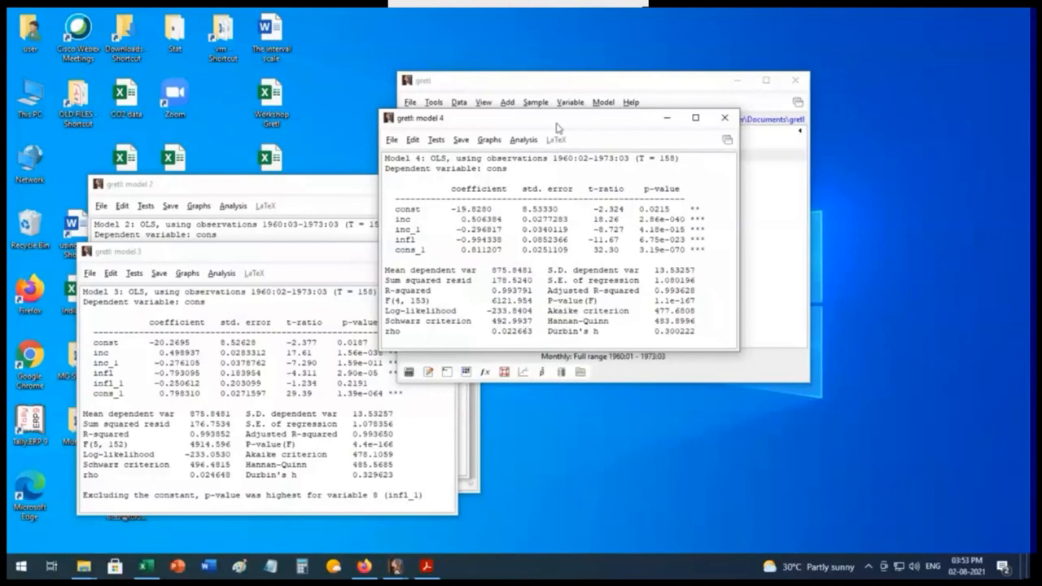
{"action": "left_click_drag", "start_coordinate": [559, 124], "coordinate": [529, 104]}
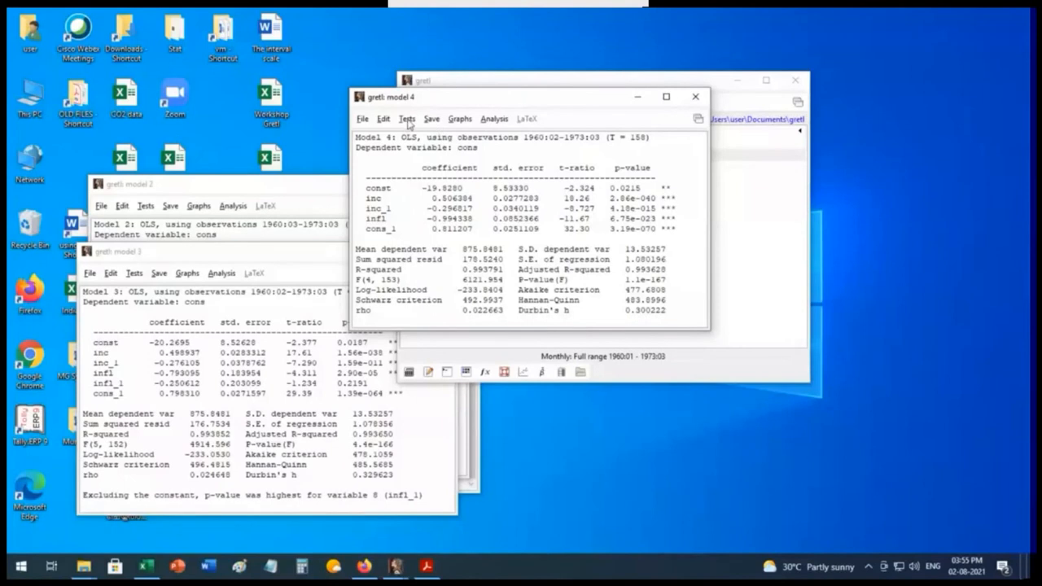
{"action": "left_click", "coordinate": [408, 120]}
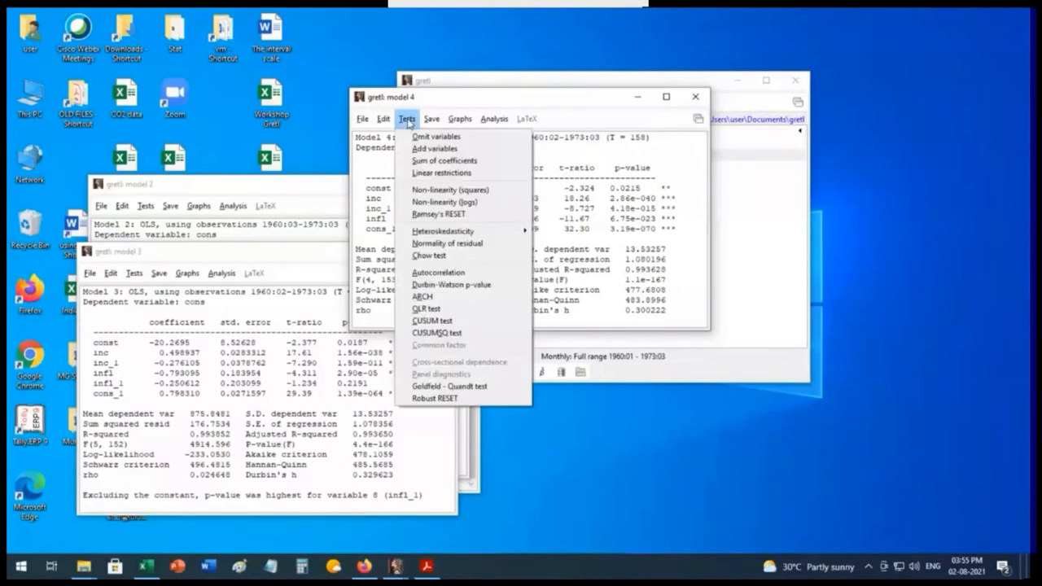
{"action": "left_click", "coordinate": [472, 219]}
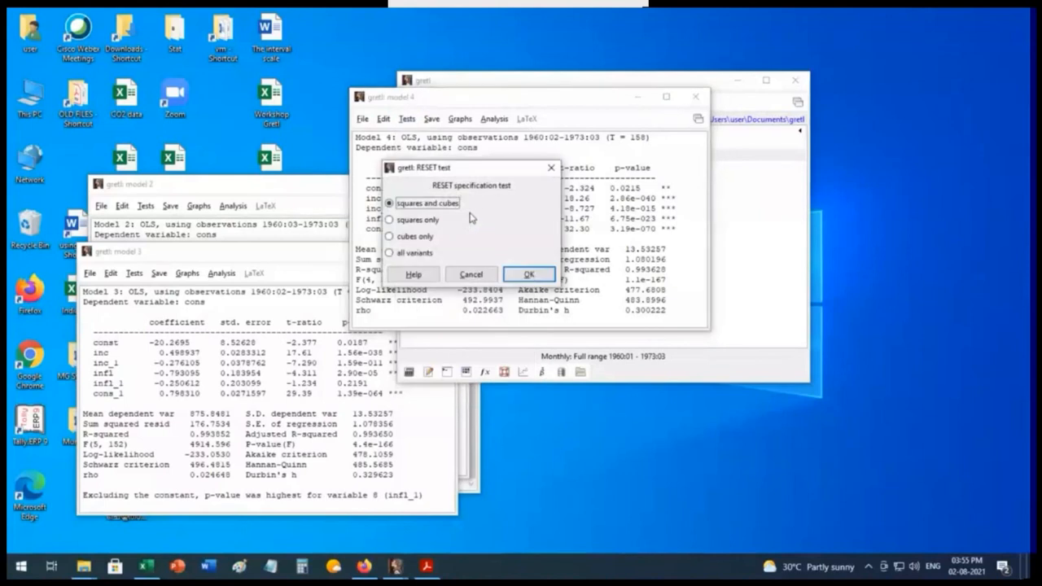
{"action": "left_click", "coordinate": [528, 275]}
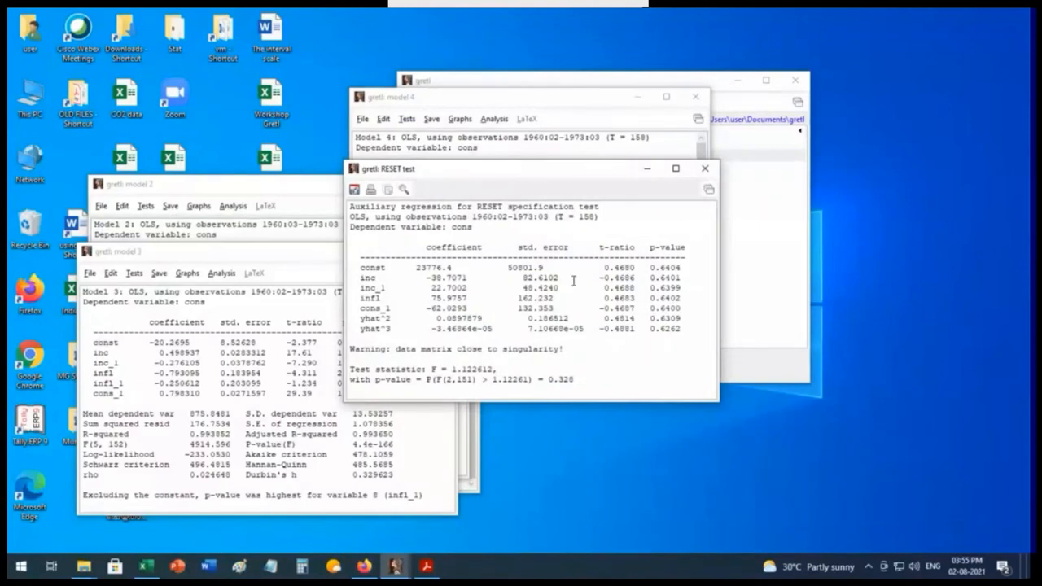
{"action": "left_click_drag", "start_coordinate": [540, 171], "coordinate": [234, 310]}
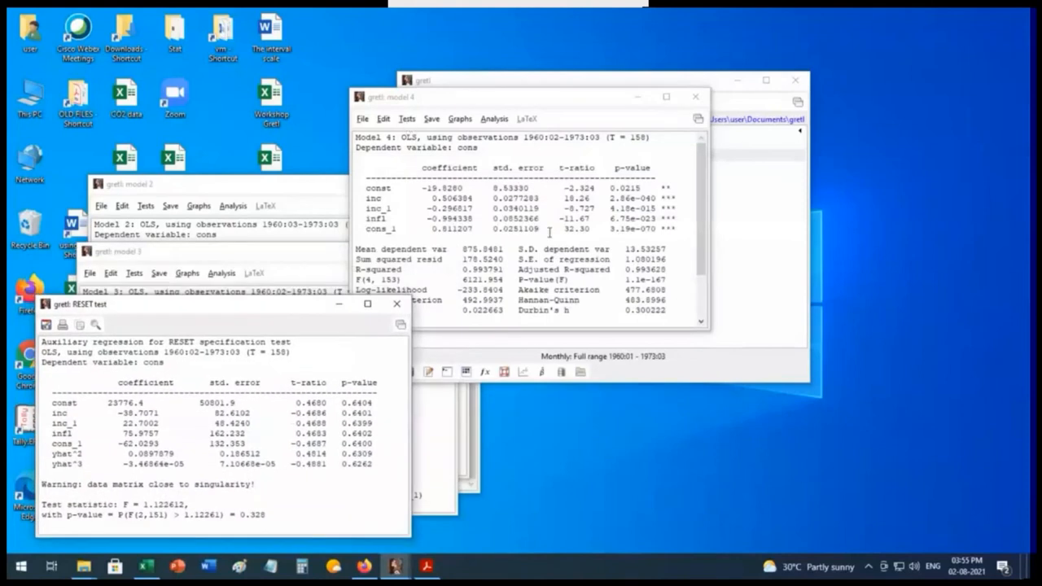
{"action": "scroll", "coordinate": [534, 261], "scroll_direction": "down", "scroll_amount": 2}
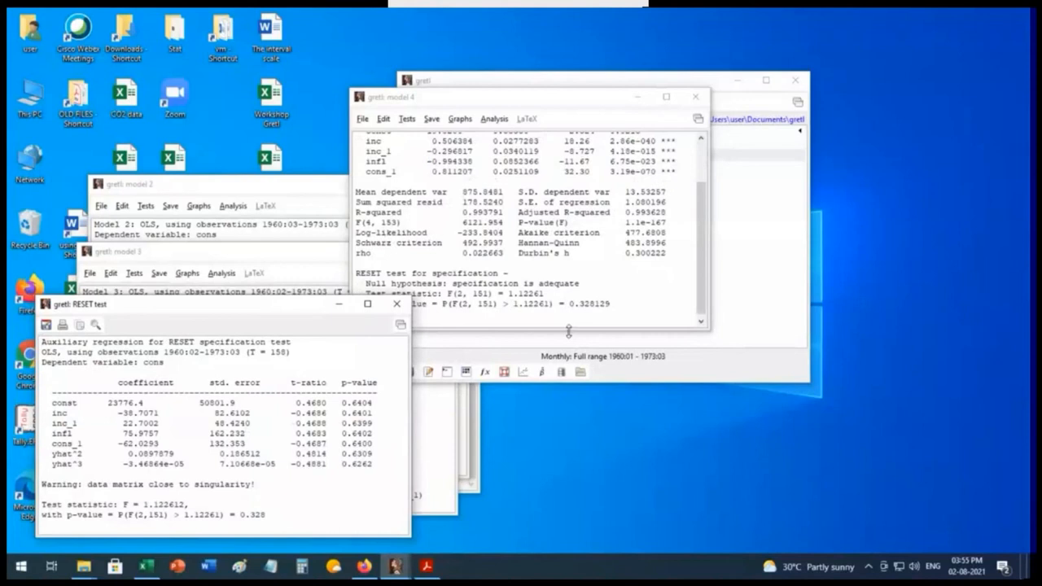
{"action": "left_click_drag", "start_coordinate": [568, 331], "coordinate": [566, 487]}
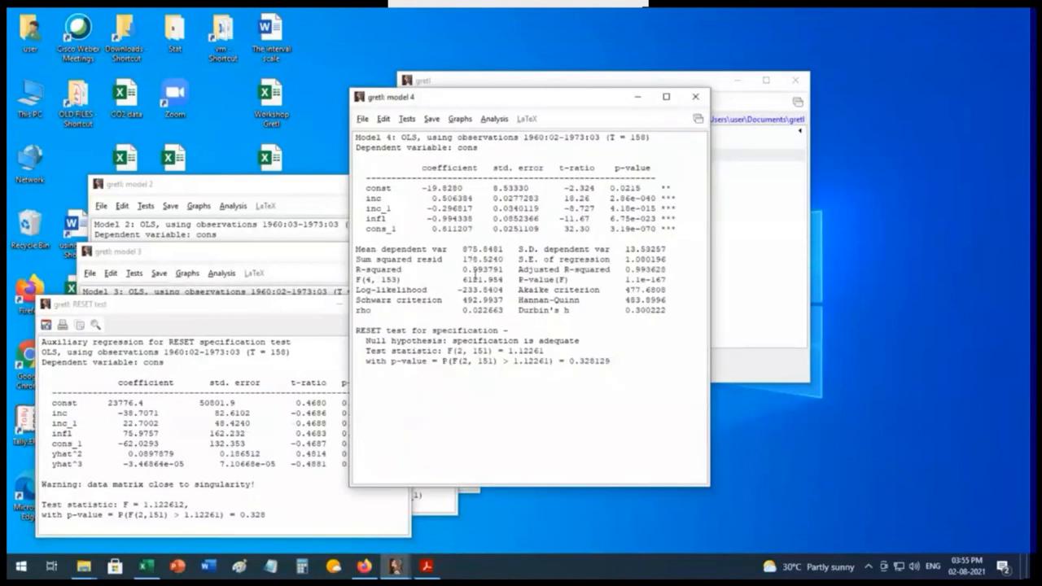
Step: Run White's heteroskedasticity test on model 4 and view the test statistic and p-value in its output
{"action": "left_click", "coordinate": [407, 119]}
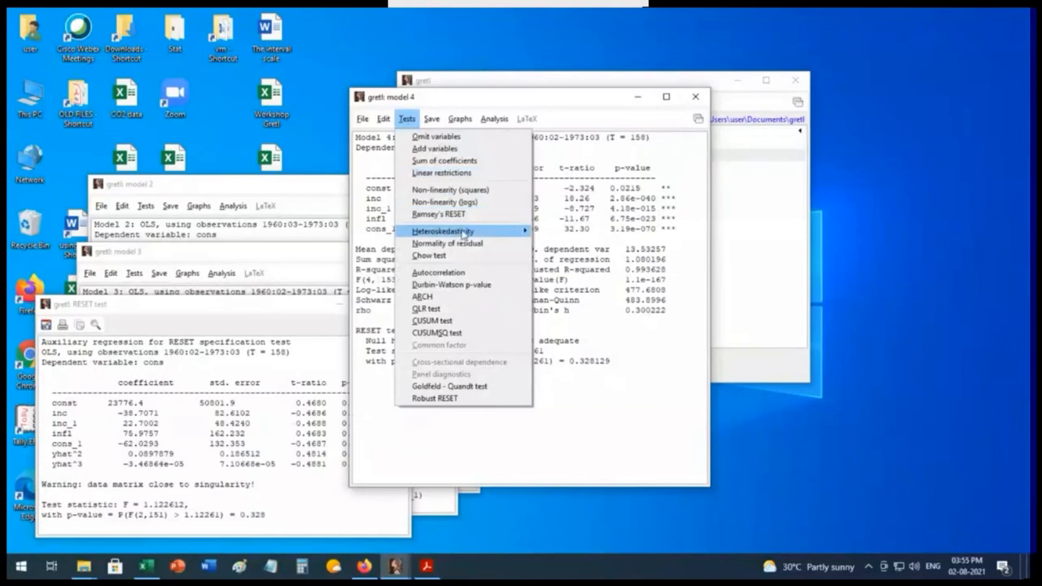
{"action": "mouse_move", "coordinate": [464, 232]}
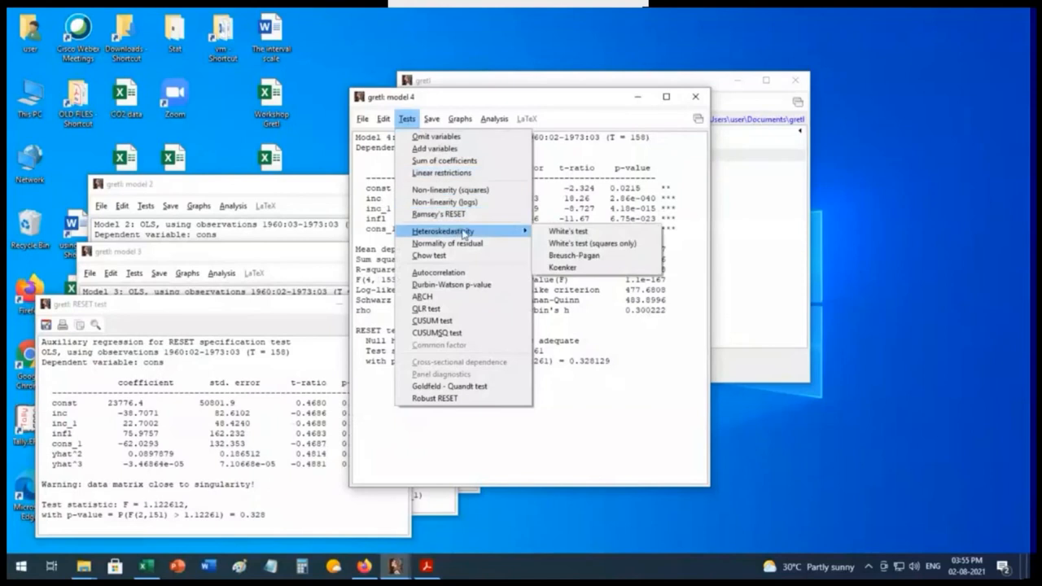
{"action": "left_click", "coordinate": [596, 232]}
{"action": "scroll", "coordinate": [651, 319], "scroll_direction": "down", "scroll_amount": 5}
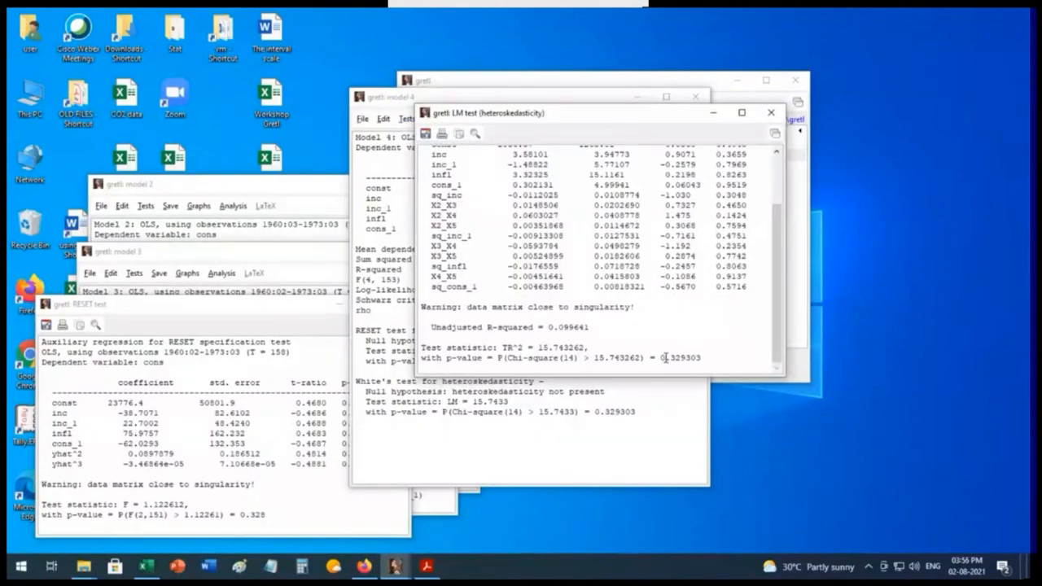
Step: Run the normality of residual test on model 4, check the residual histogram, and close the test output windows
{"action": "left_click", "coordinate": [771, 114]}
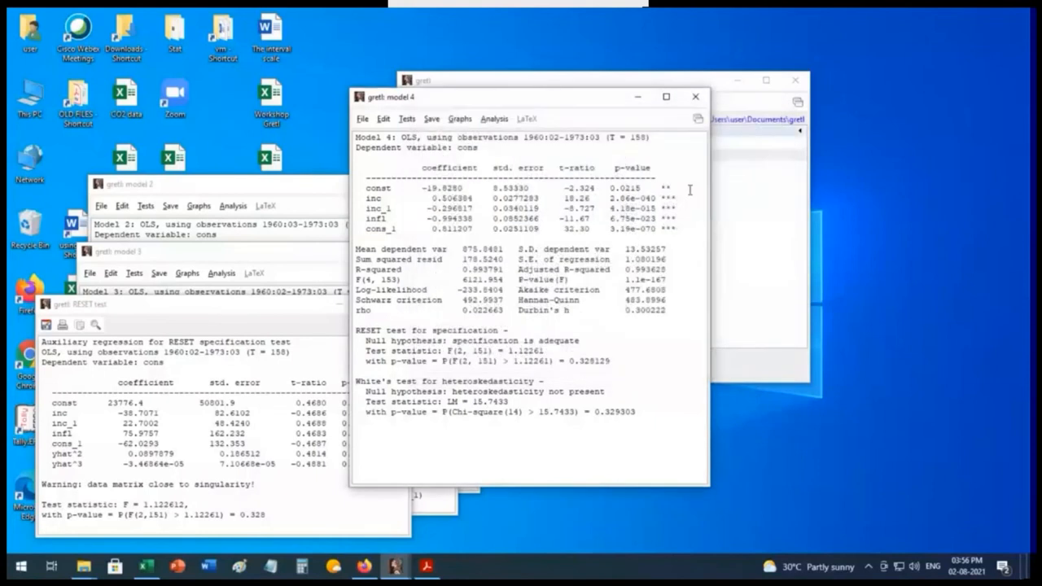
{"action": "left_click", "coordinate": [406, 121]}
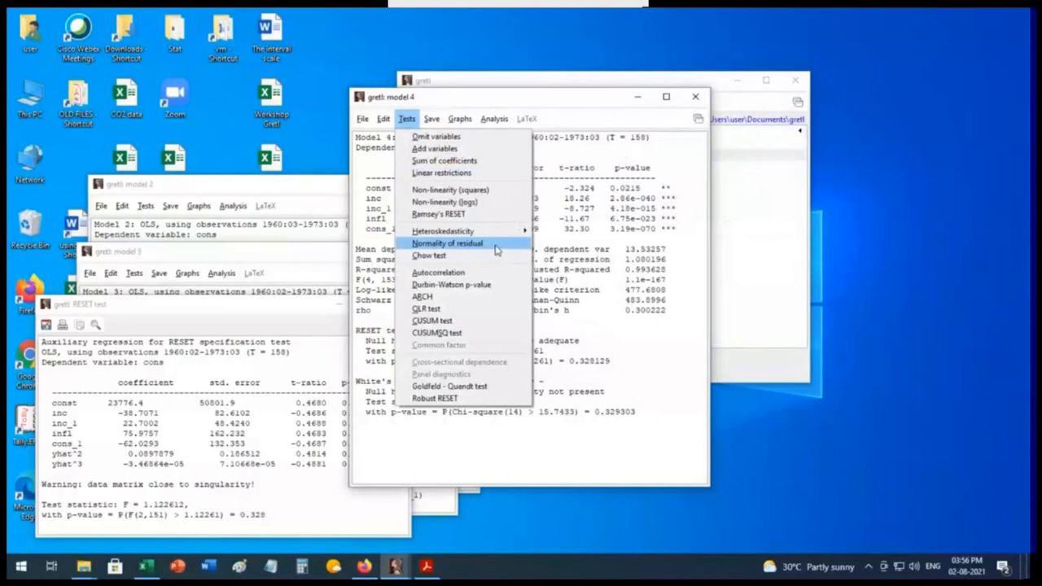
{"action": "left_click", "coordinate": [447, 244]}
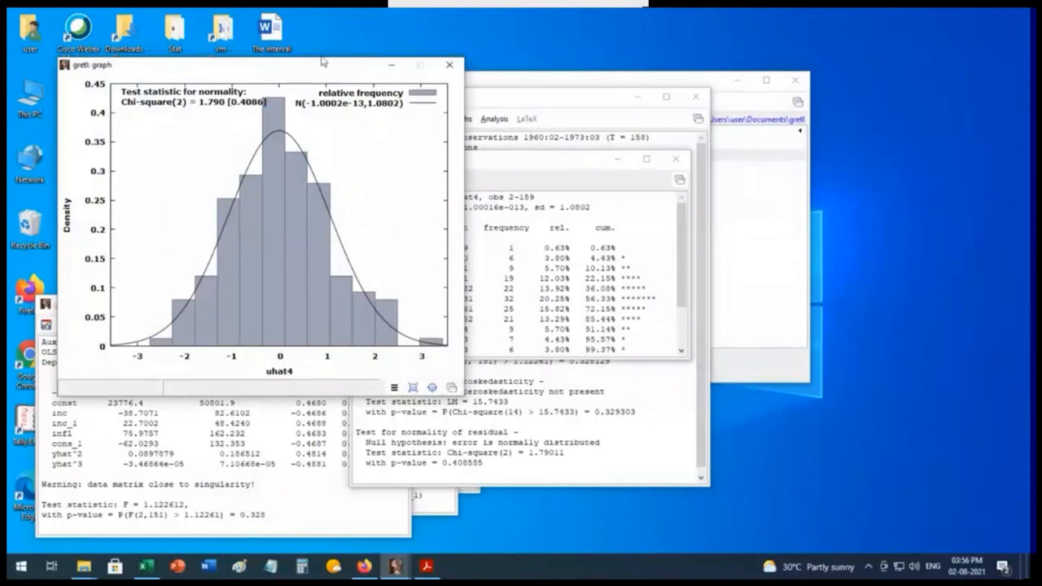
{"action": "left_click_drag", "start_coordinate": [317, 71], "coordinate": [302, 110]}
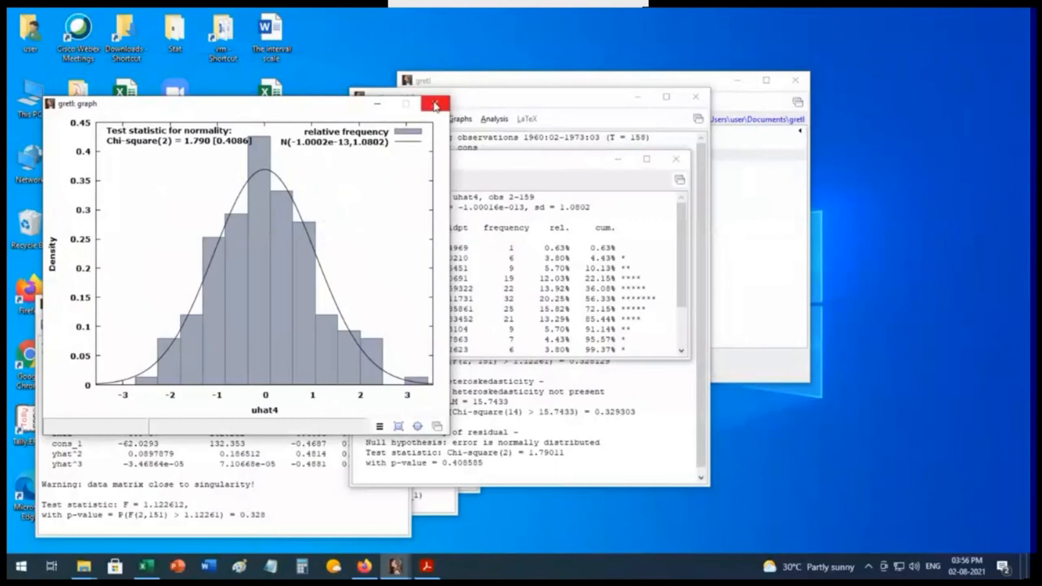
{"action": "left_click", "coordinate": [432, 104]}
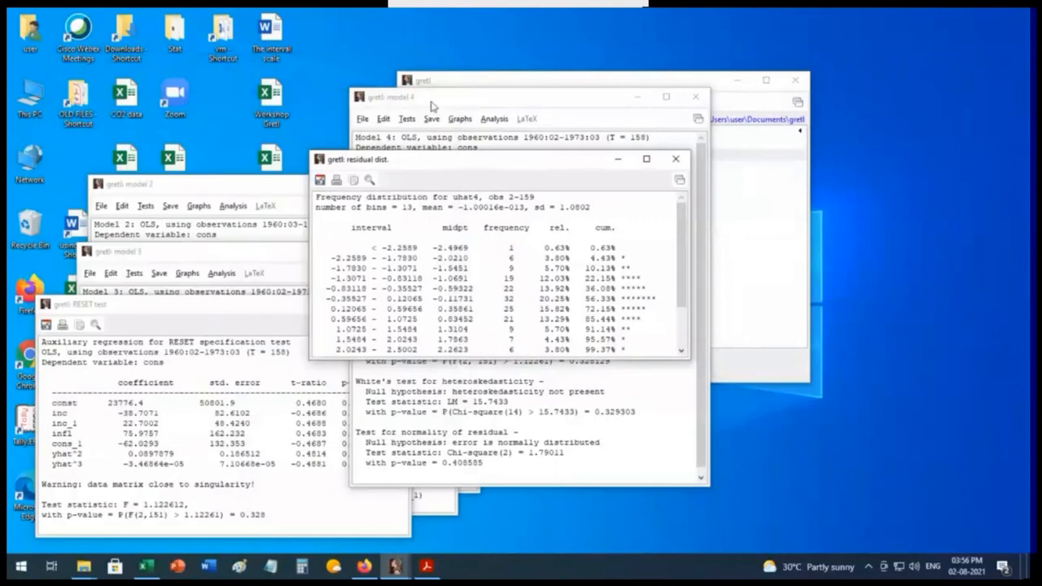
{"action": "left_click", "coordinate": [676, 159]}
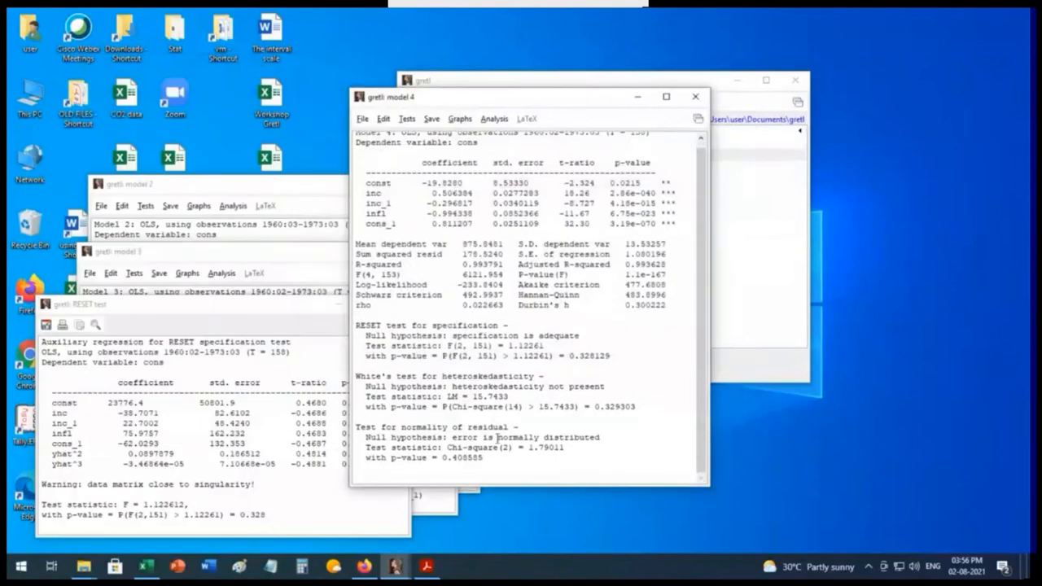
Step: Run the autocorrelation test on model 4 with lag order 12, and close its output and the leftover RESET test window
{"action": "left_click", "coordinate": [405, 120]}
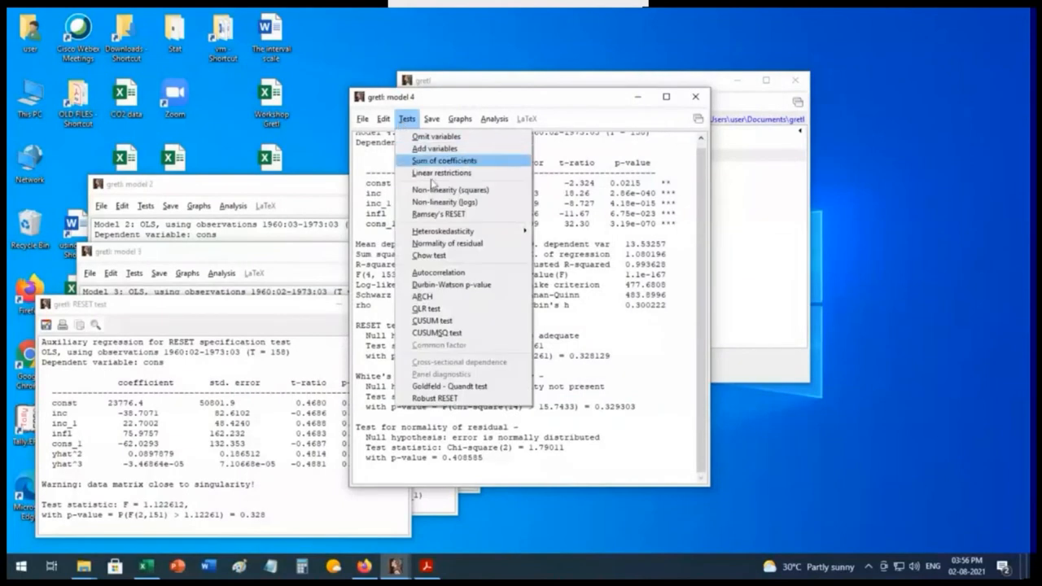
{"action": "left_click", "coordinate": [454, 275]}
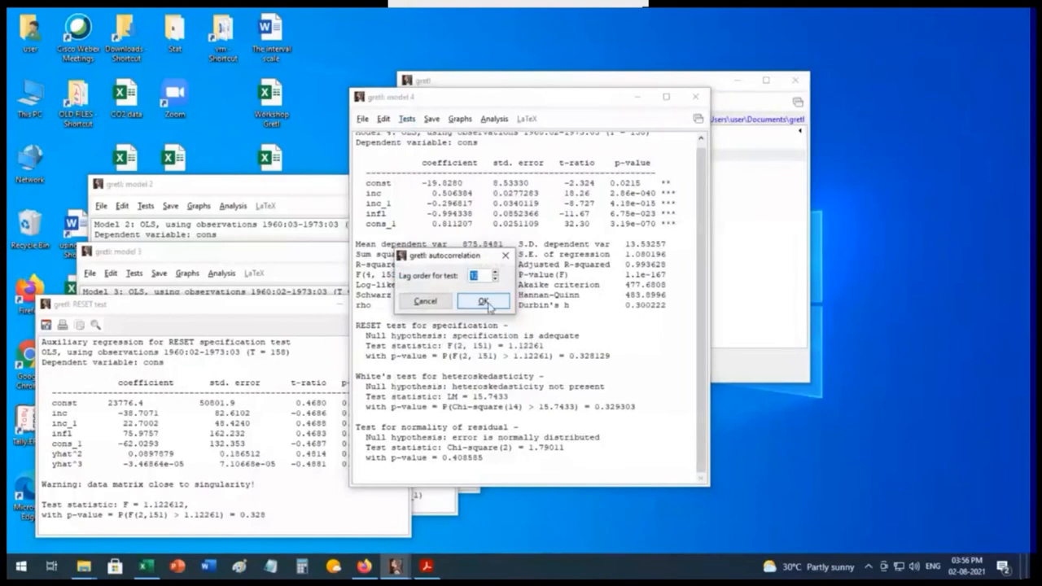
{"action": "left_click", "coordinate": [483, 301]}
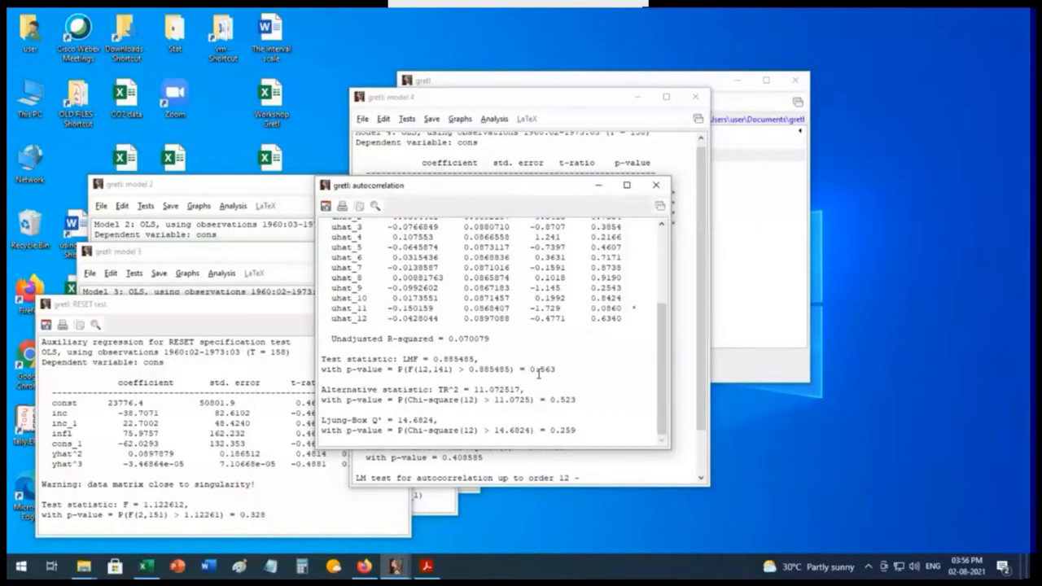
{"action": "left_click", "coordinate": [659, 187]}
{"action": "left_click", "coordinate": [232, 324]}
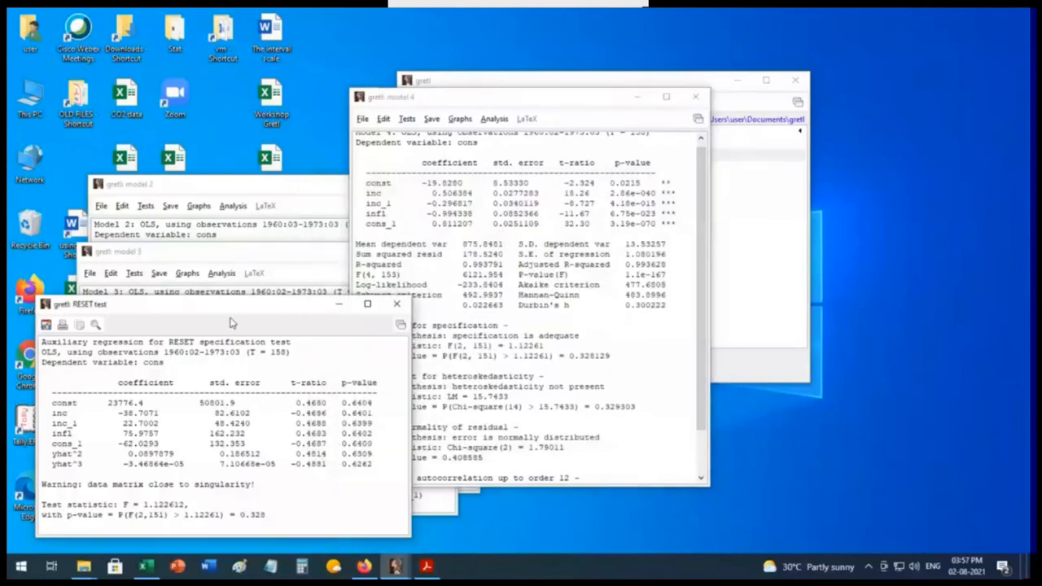
{"action": "left_click", "coordinate": [397, 304]}
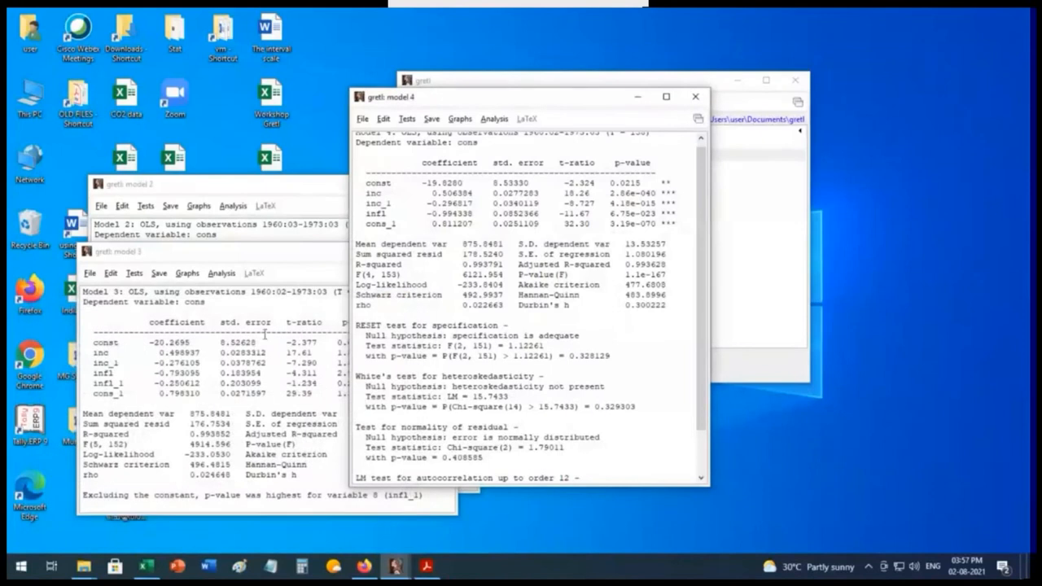
{"action": "scroll", "coordinate": [468, 372], "scroll_direction": "down", "scroll_amount": 2}
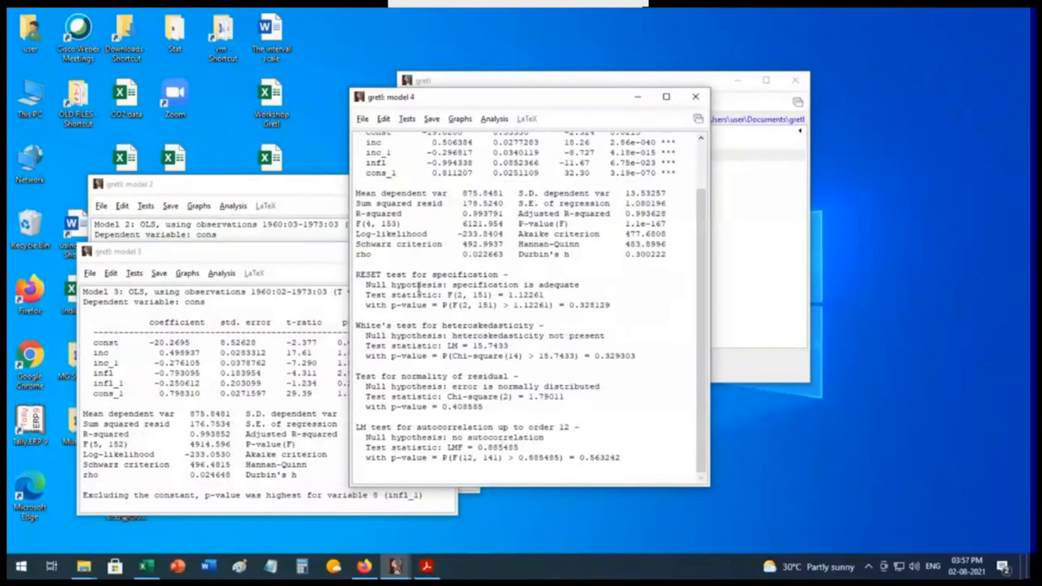
Step: Run the ARCH test on model 4 with lag order 12, close its output, and review the appended test results
{"action": "left_click", "coordinate": [407, 119]}
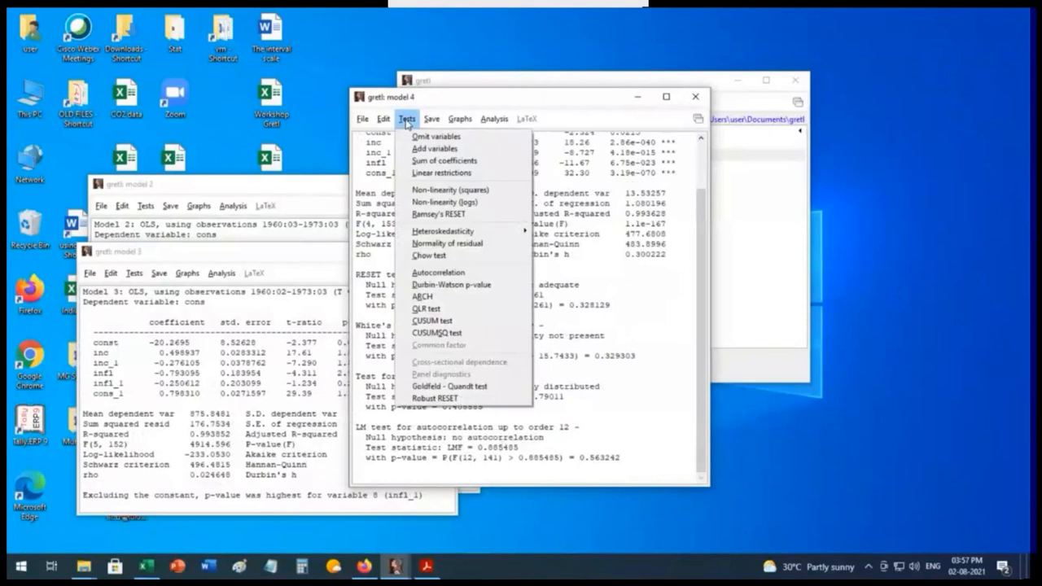
{"action": "left_click", "coordinate": [423, 297]}
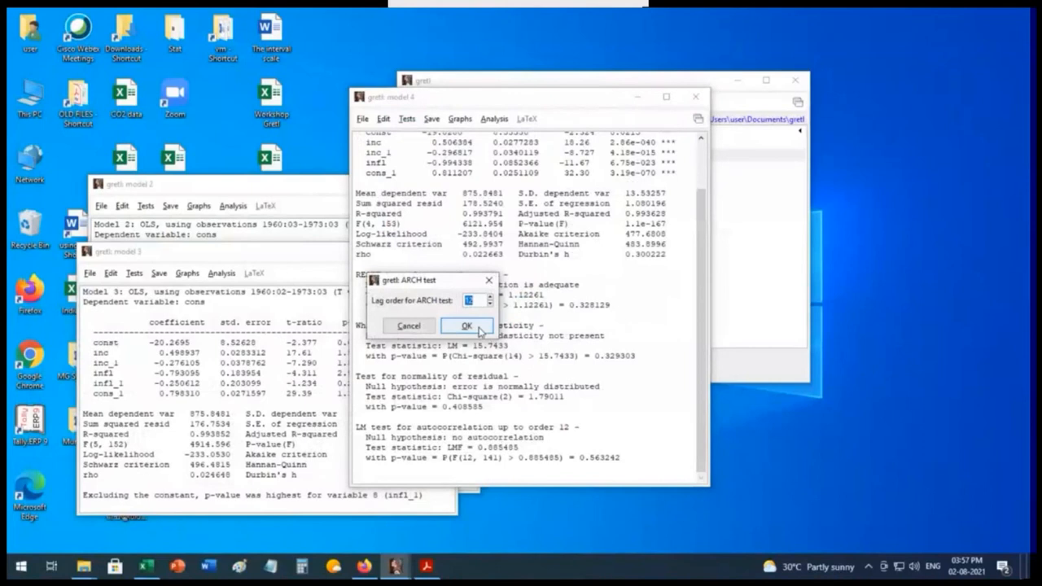
{"action": "left_click", "coordinate": [467, 326]}
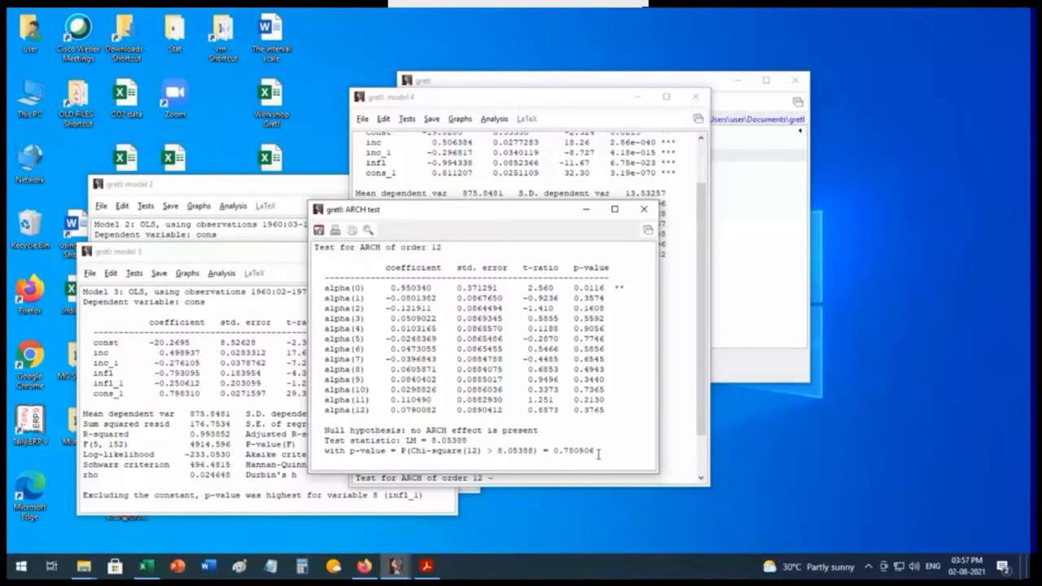
{"action": "left_click", "coordinate": [643, 209]}
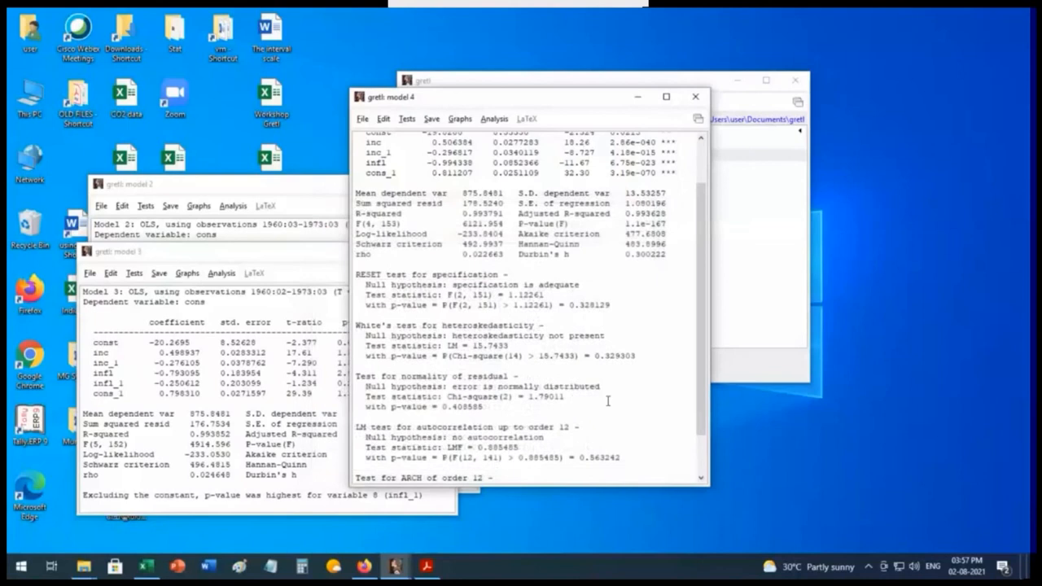
{"action": "scroll", "coordinate": [607, 400], "scroll_direction": "down", "scroll_amount": 2}
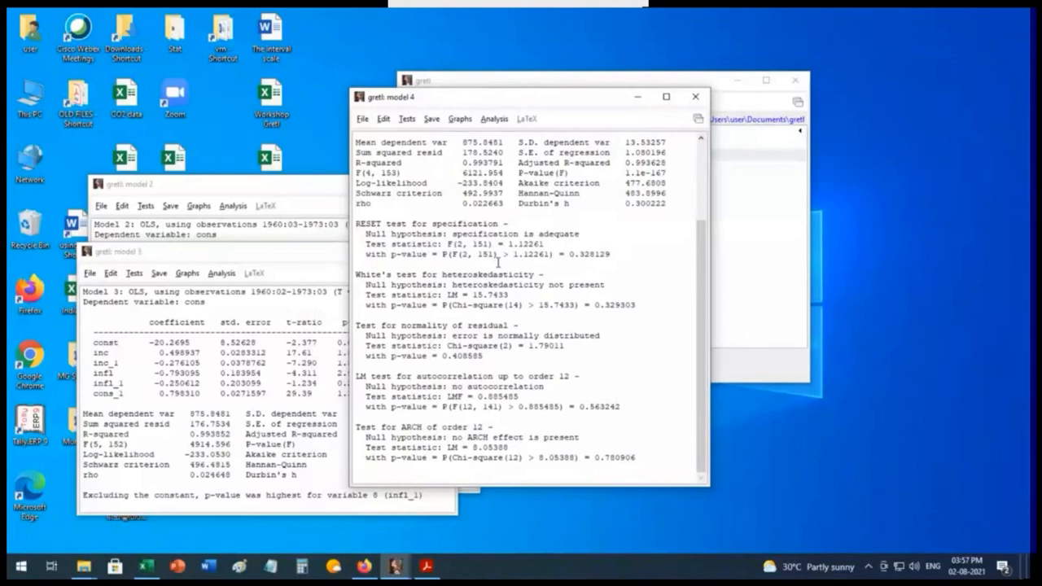
{"action": "scroll", "coordinate": [599, 244], "scroll_direction": "up", "scroll_amount": 4}
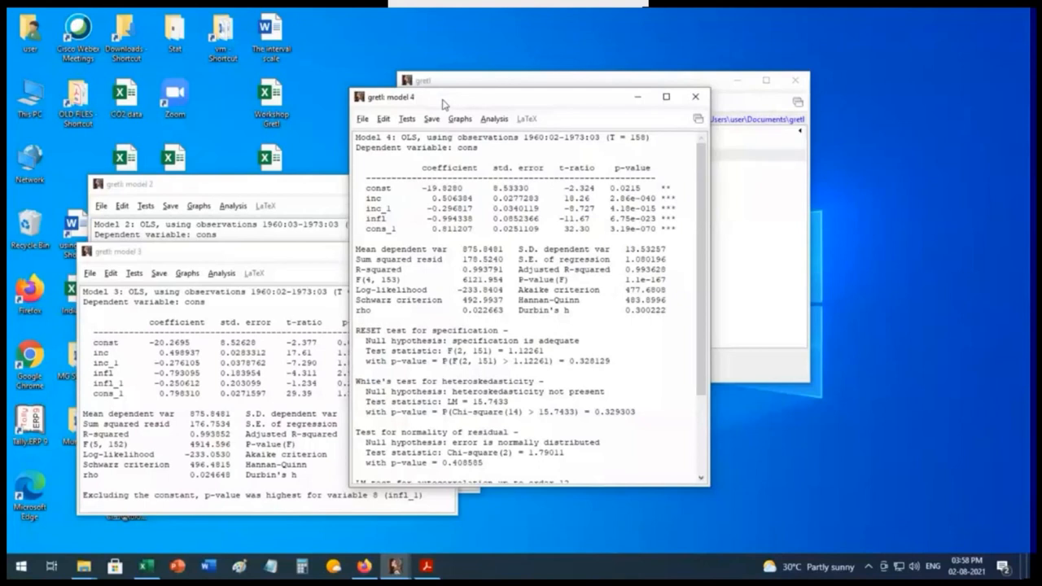
Step: Run the collinearity analysis on model 4 and place its variance inflation factors beside the model's coefficients
{"action": "left_click_drag", "start_coordinate": [444, 104], "coordinate": [396, 88]}
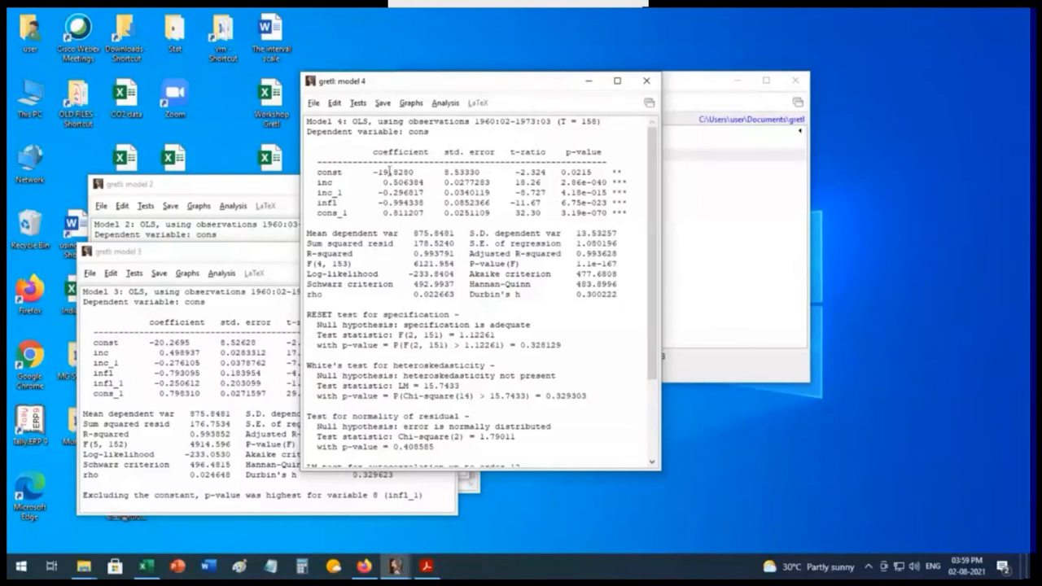
{"action": "left_click", "coordinate": [446, 104]}
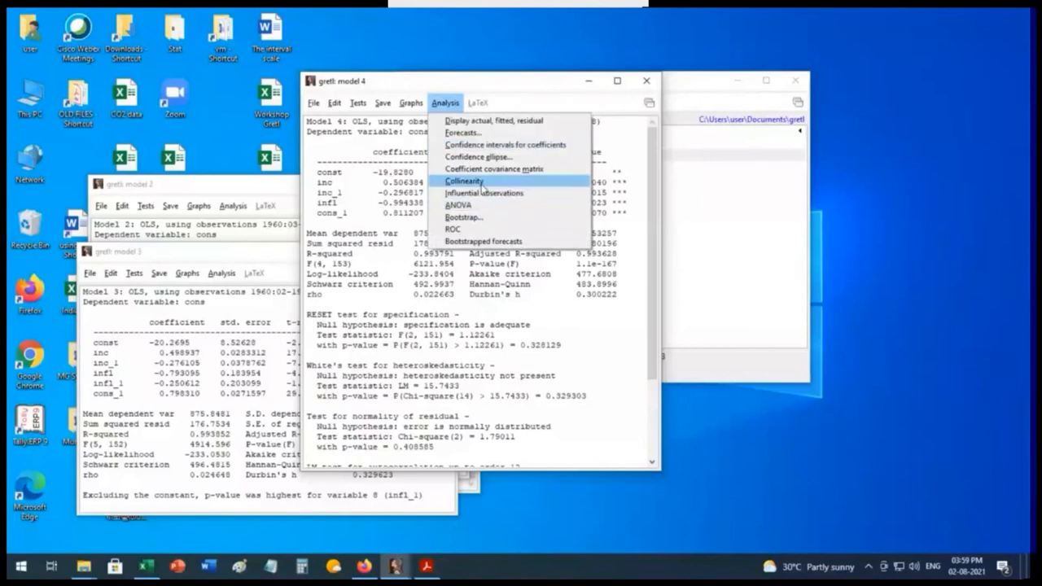
{"action": "left_click", "coordinate": [483, 182]}
{"action": "left_click_drag", "start_coordinate": [387, 71], "coordinate": [397, 127]}
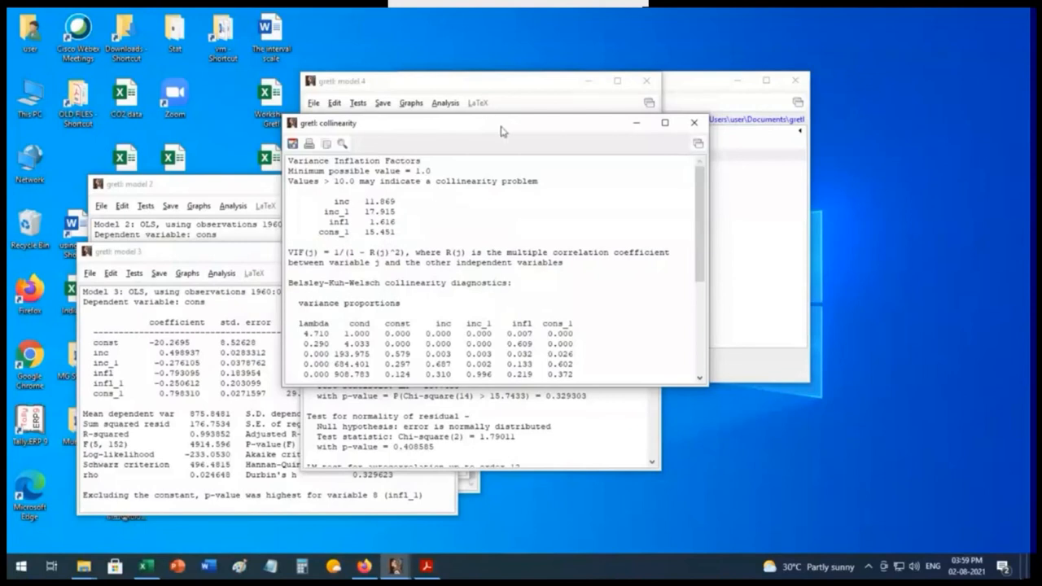
{"action": "left_click_drag", "start_coordinate": [501, 130], "coordinate": [615, 344]}
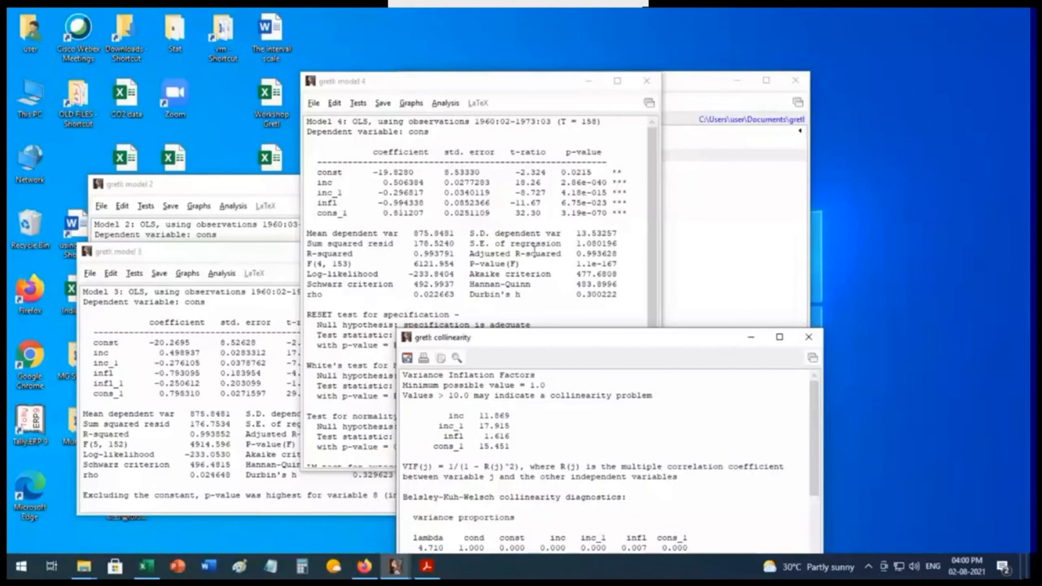
{"action": "left_click_drag", "start_coordinate": [581, 345], "coordinate": [638, 158]}
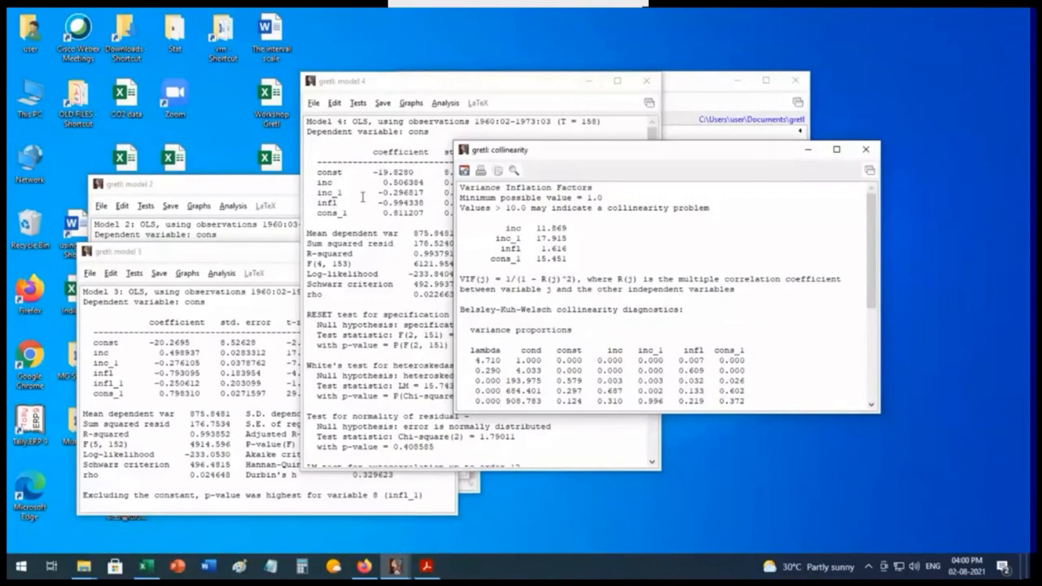
Step: Move the model 2 and model 3 windows aside and show the model 1 estimates from the start
{"action": "left_click", "coordinate": [167, 189]}
{"action": "left_click_drag", "start_coordinate": [168, 190], "coordinate": [443, 278]}
{"action": "left_click_drag", "start_coordinate": [161, 254], "coordinate": [784, 387]}
{"action": "left_click_drag", "start_coordinate": [214, 218], "coordinate": [150, 161]}
{"action": "scroll", "coordinate": [252, 307], "scroll_direction": "up", "scroll_amount": 6}
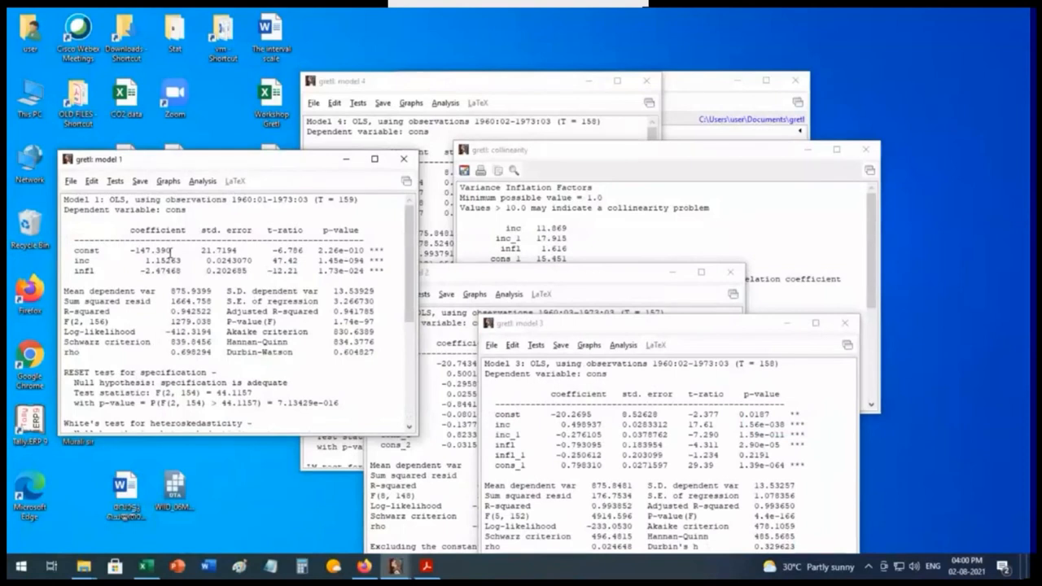
Step: Arrange the collinearity output and the model 3 window next to model 1 to compare their results
{"action": "left_click", "coordinate": [582, 154]}
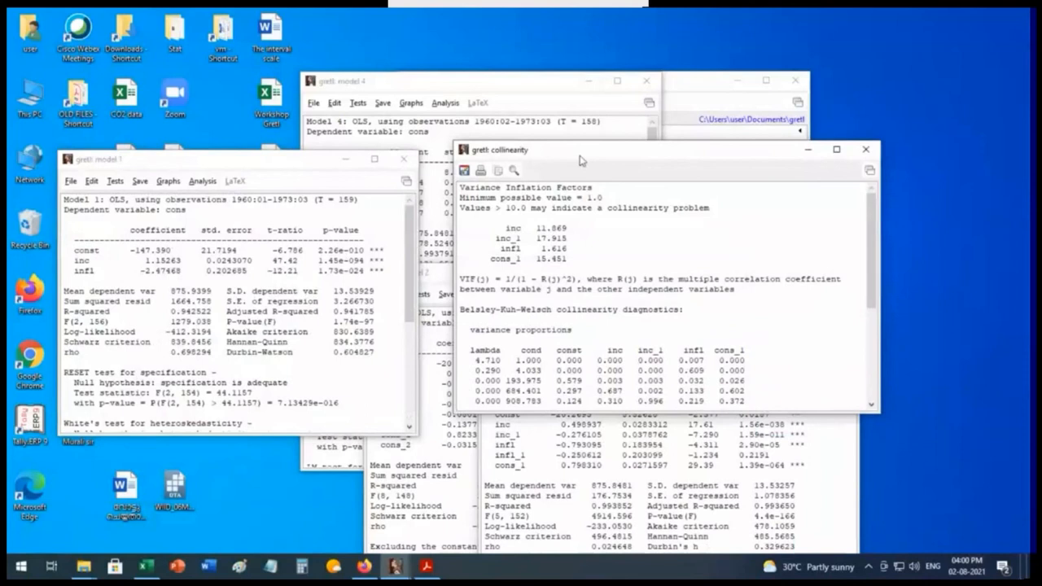
{"action": "left_click_drag", "start_coordinate": [581, 157], "coordinate": [519, 109]}
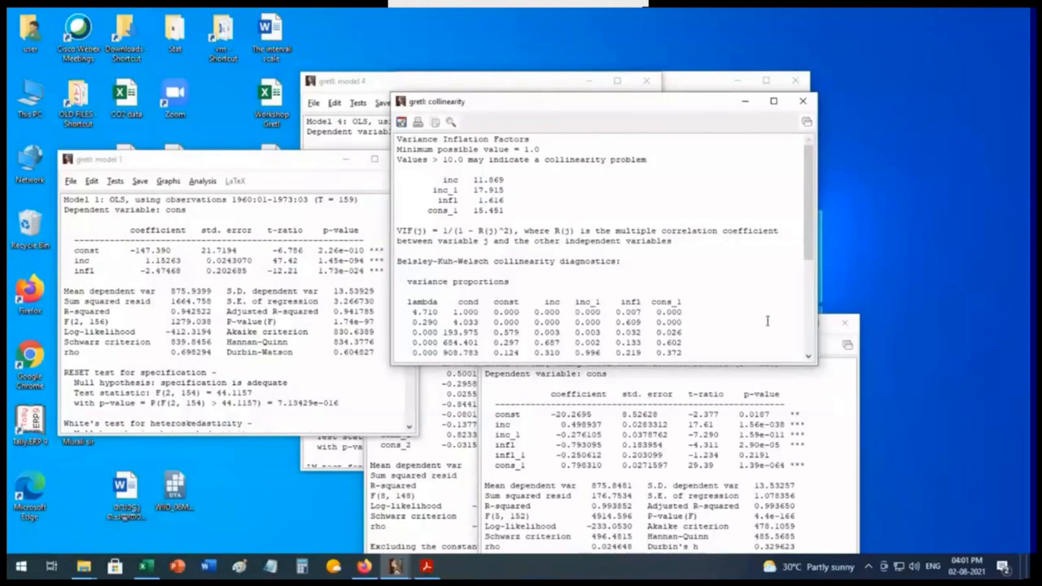
{"action": "left_click", "coordinate": [632, 389]}
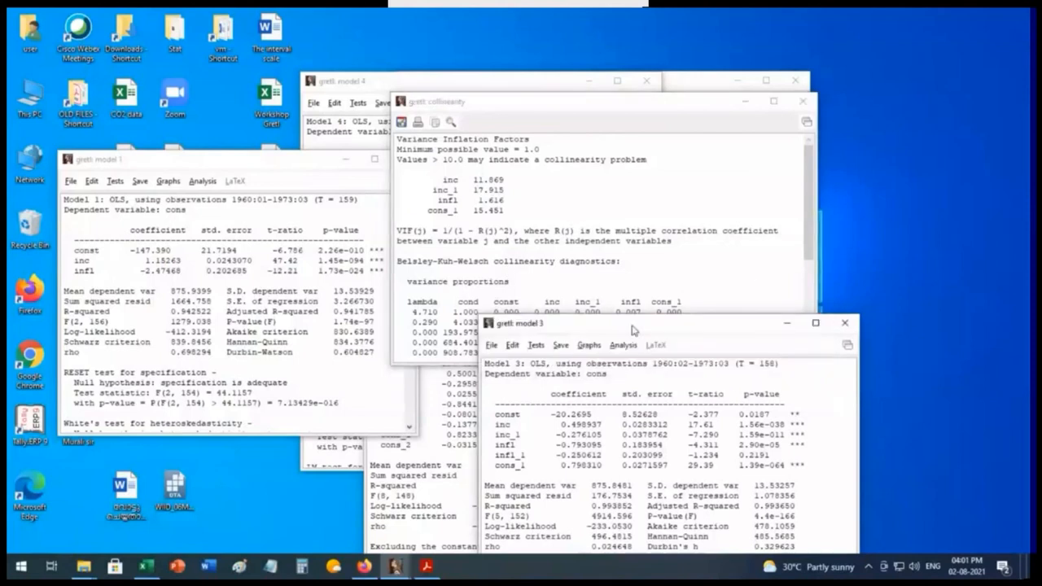
{"action": "left_click_drag", "start_coordinate": [632, 330], "coordinate": [576, 145]}
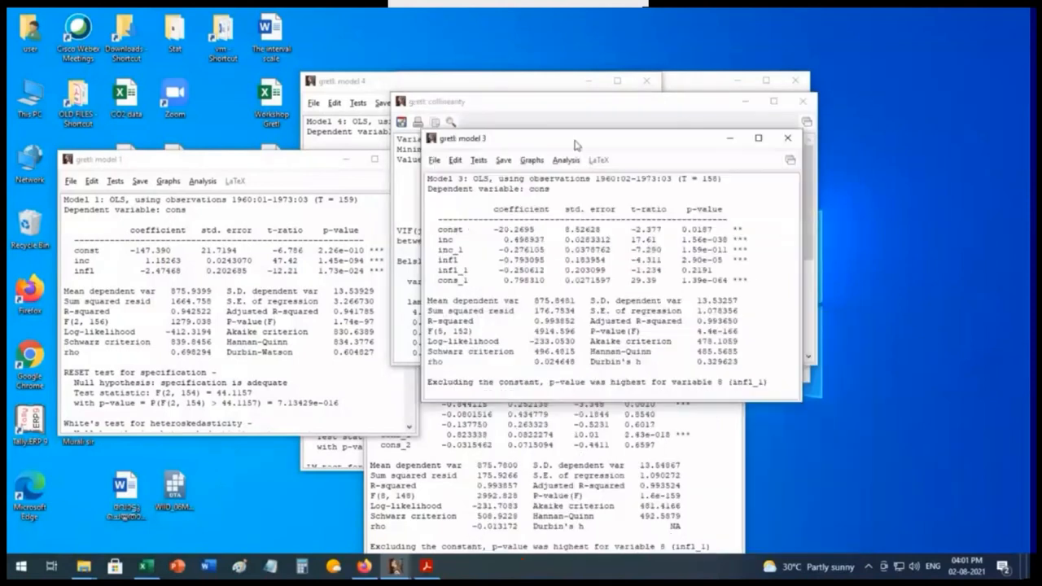